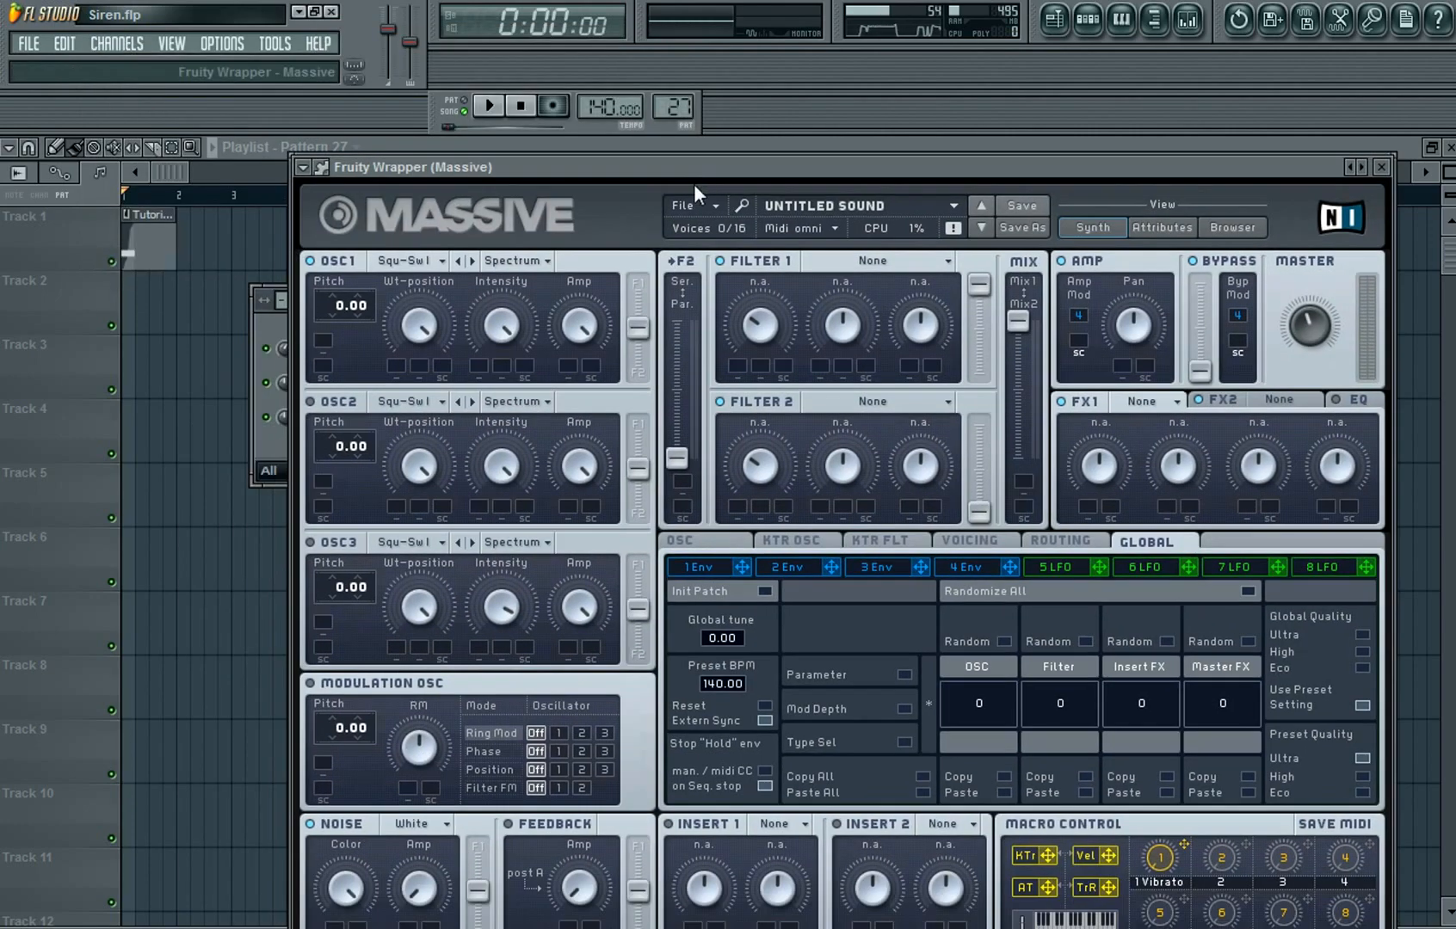
- Start a new sound in Massive and adjust OSC1's filter routing fader to about the middle
left_click(684, 206)
left_click(692, 222)
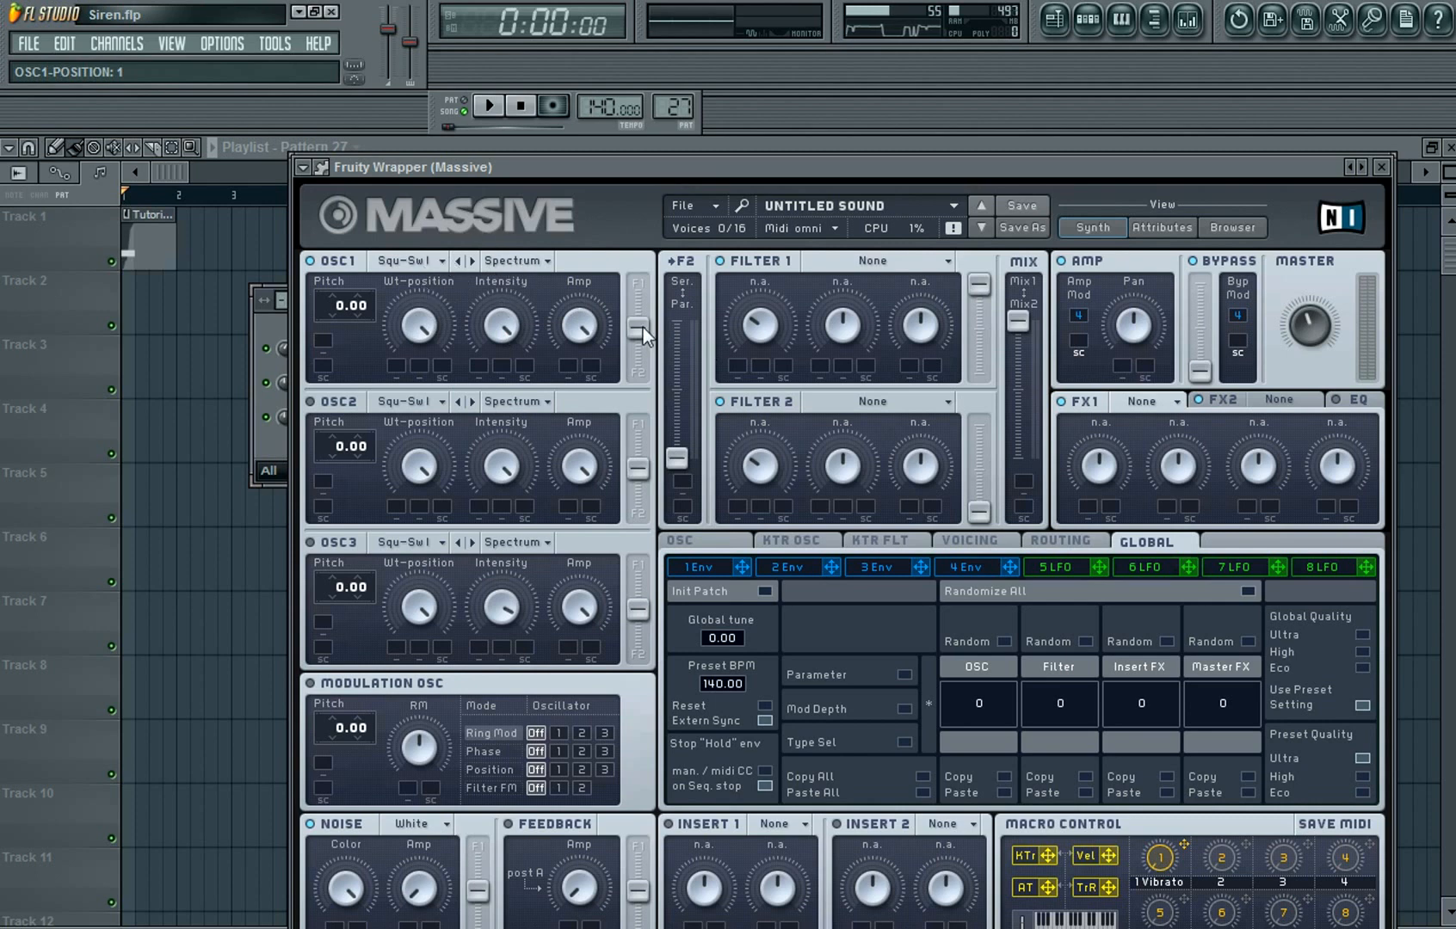
left_click_drag(642, 326, 642, 330)
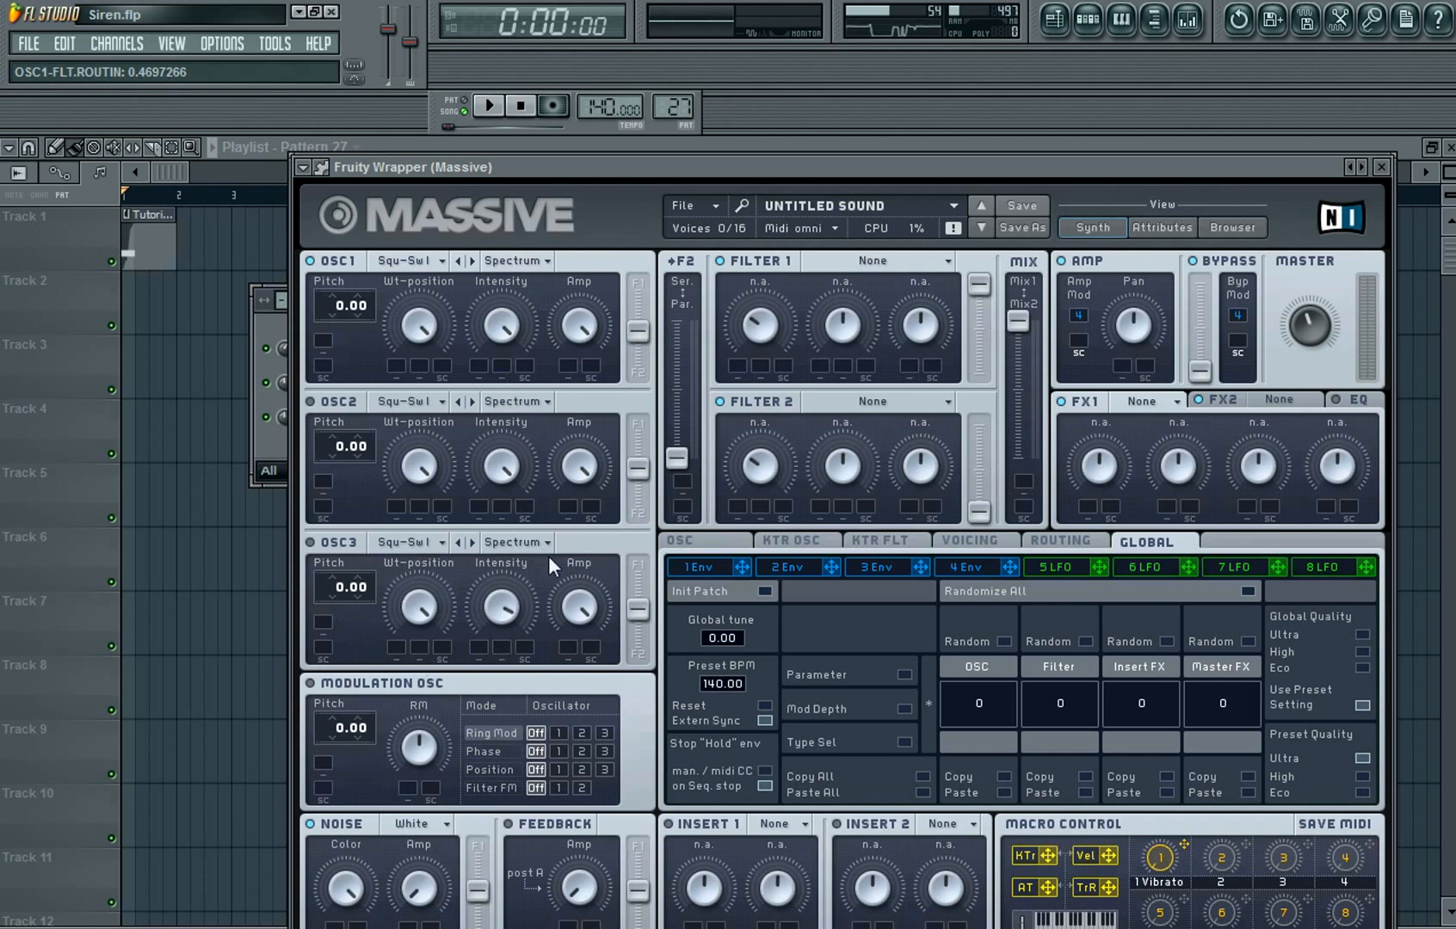
- Load Small Reverb in FX1, with dry/wet at about 0.32 and size at 0.375
left_click(1133, 401)
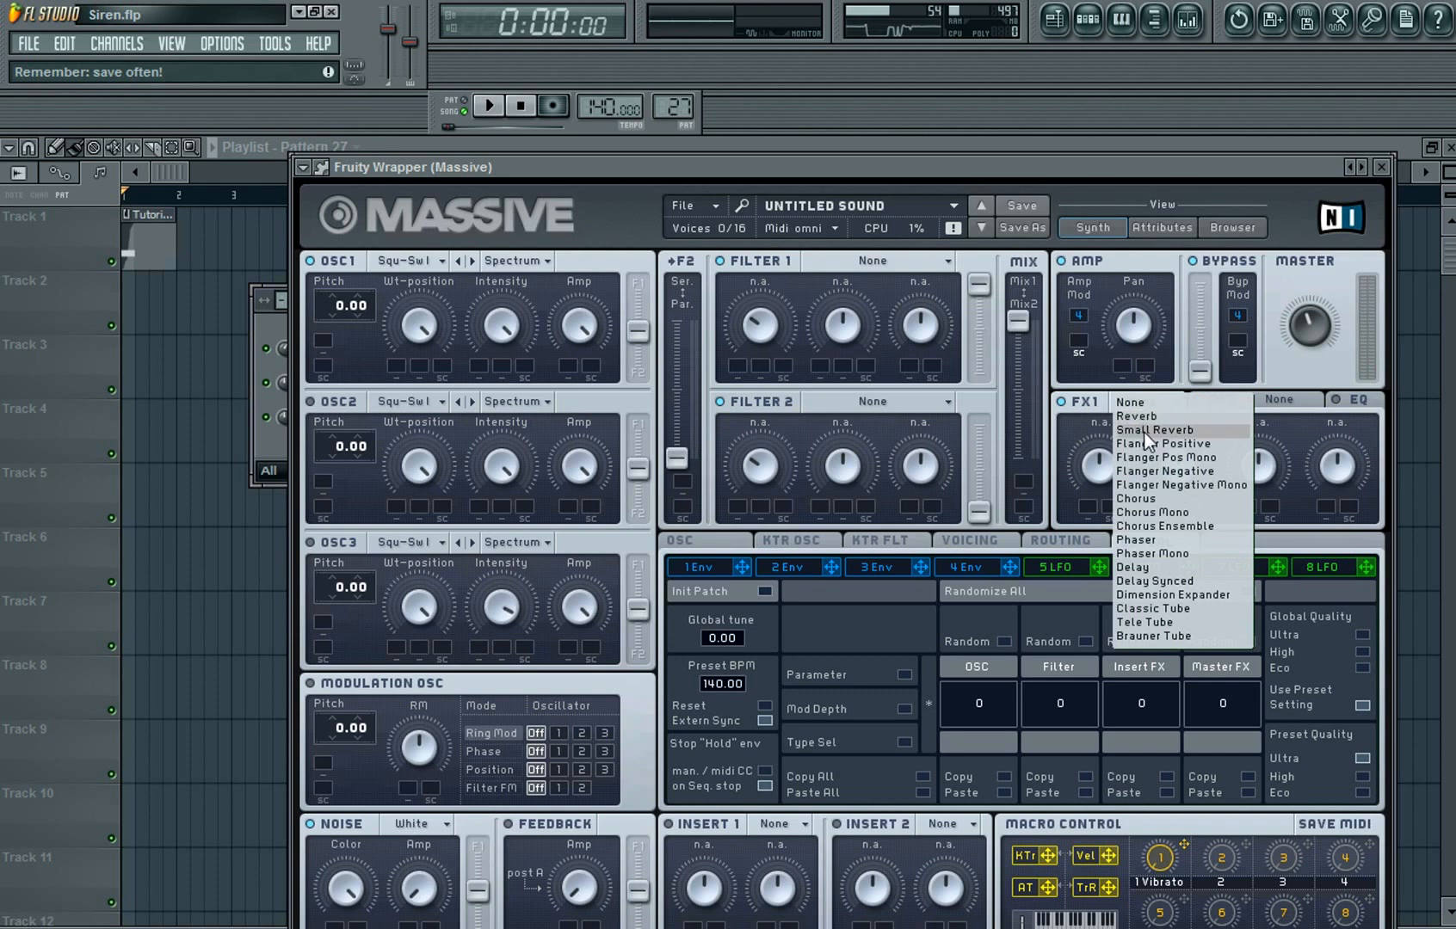
left_click(1144, 431)
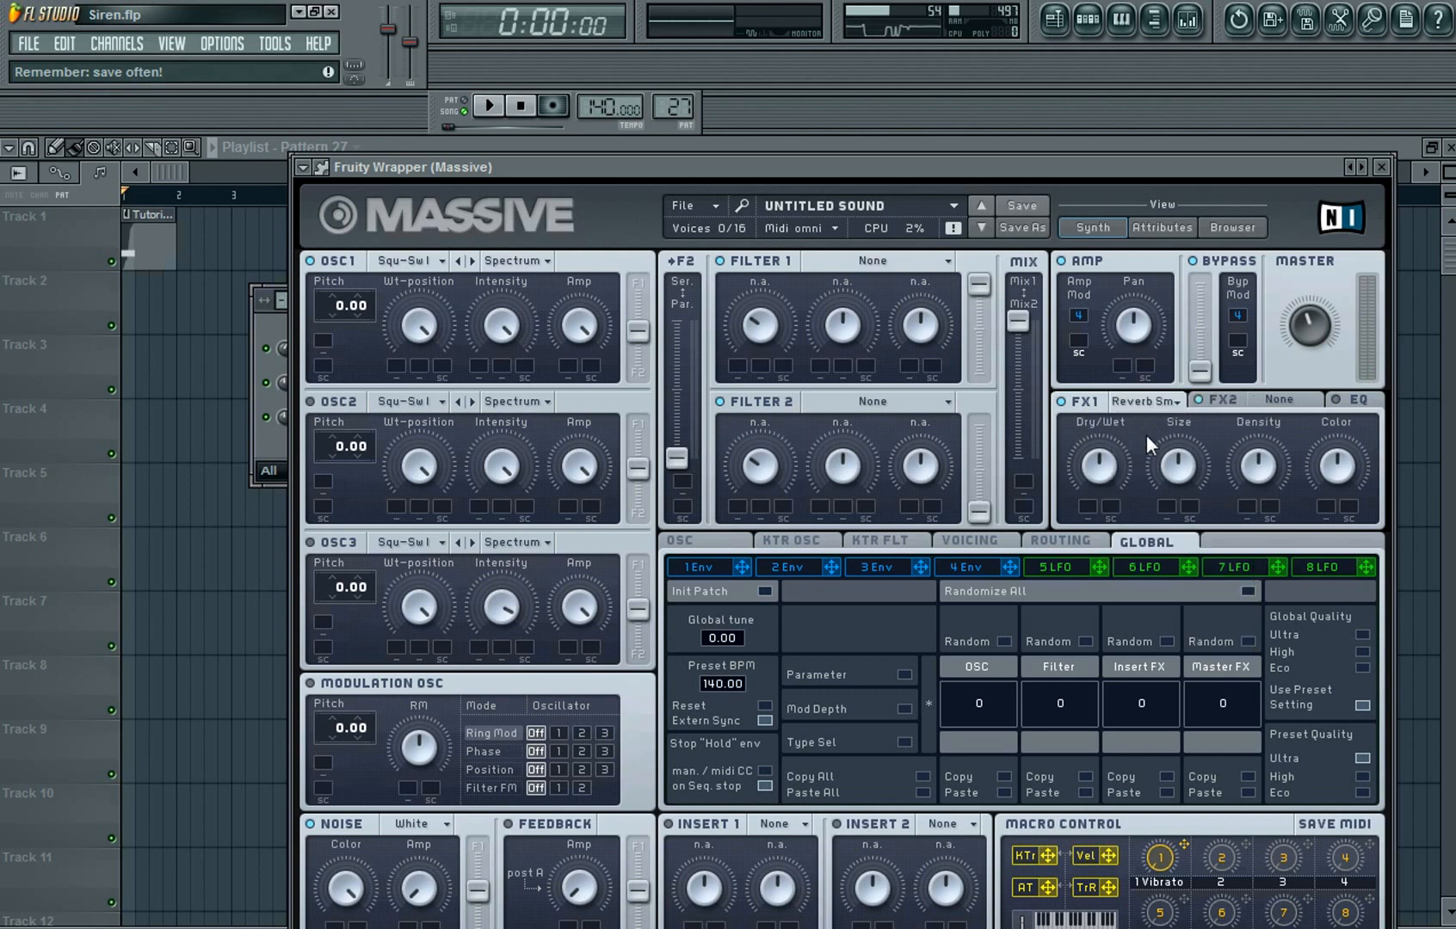
left_click_drag(1115, 467, 1106, 502)
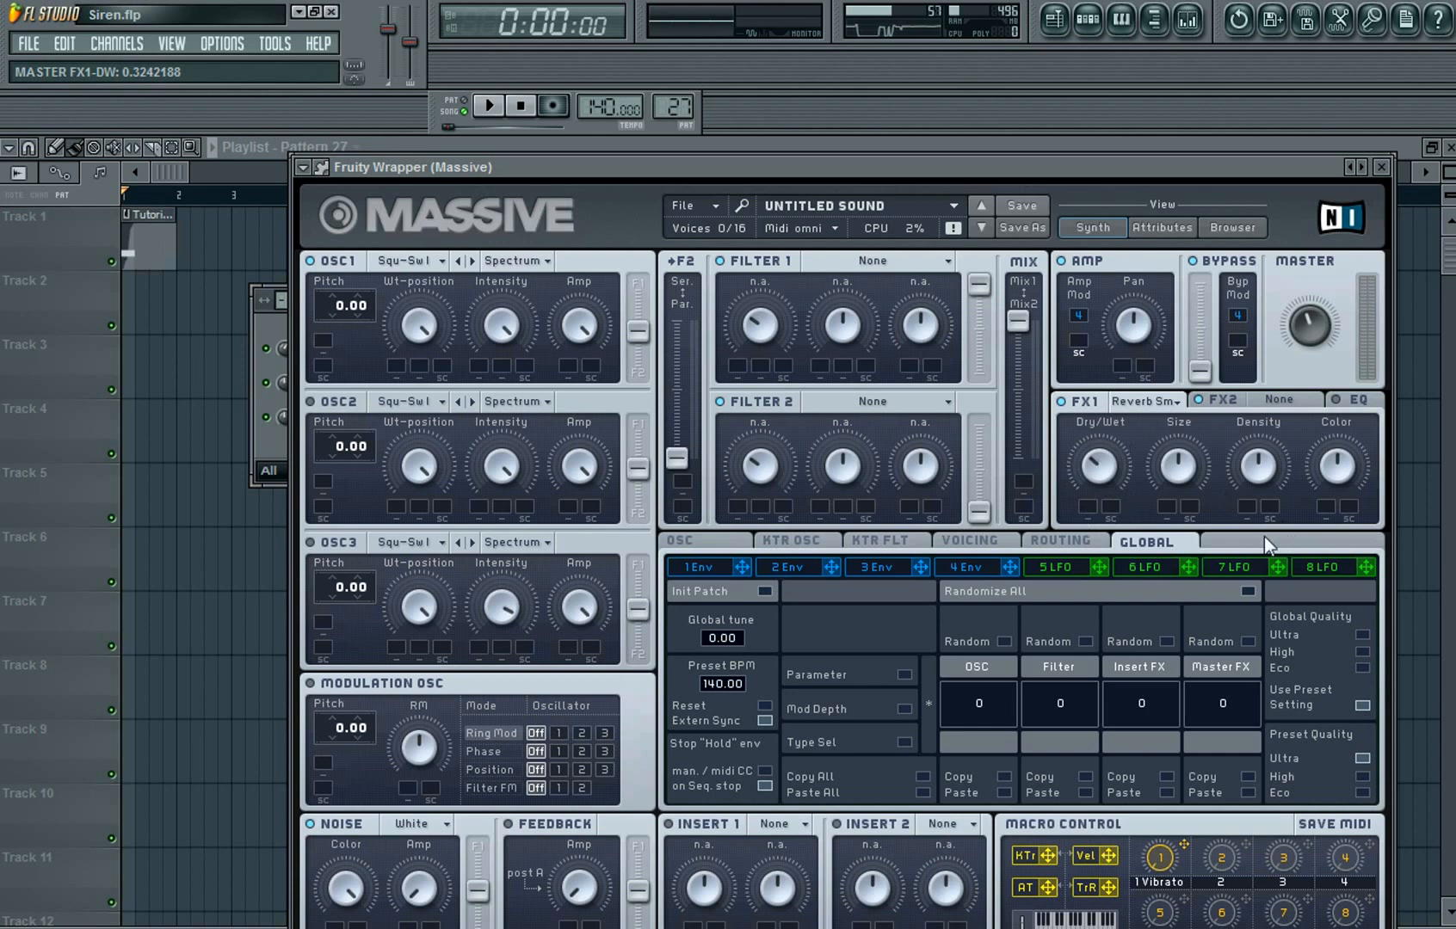
left_click_drag(1187, 481, 1192, 504)
- Load Dimension Expander in FX2, raising its dry/wet amount and slightly lowering its size
left_click(1278, 400)
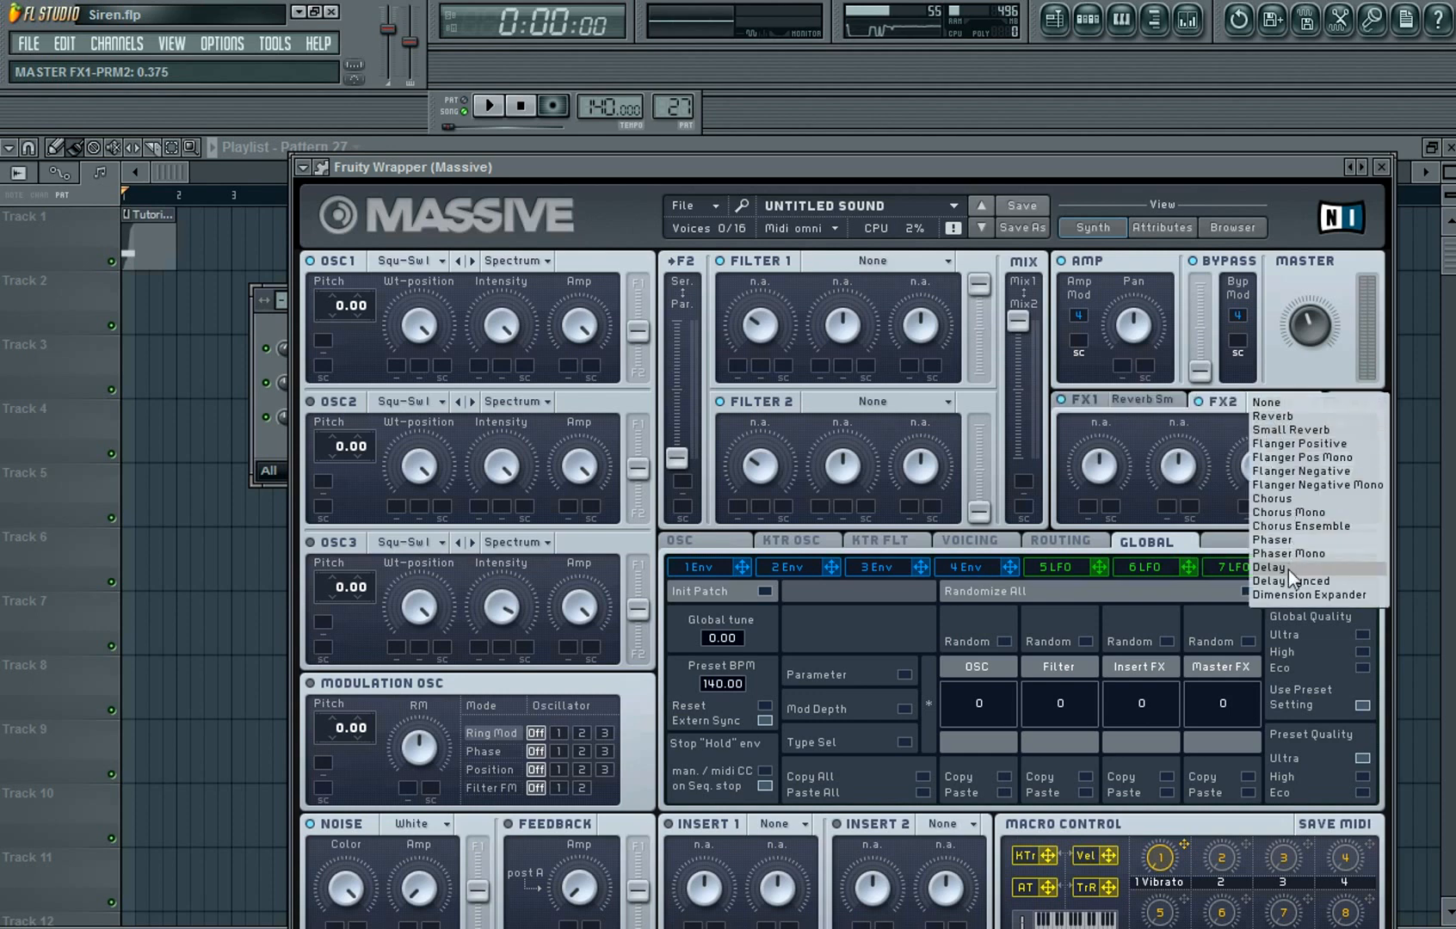
left_click(1287, 593)
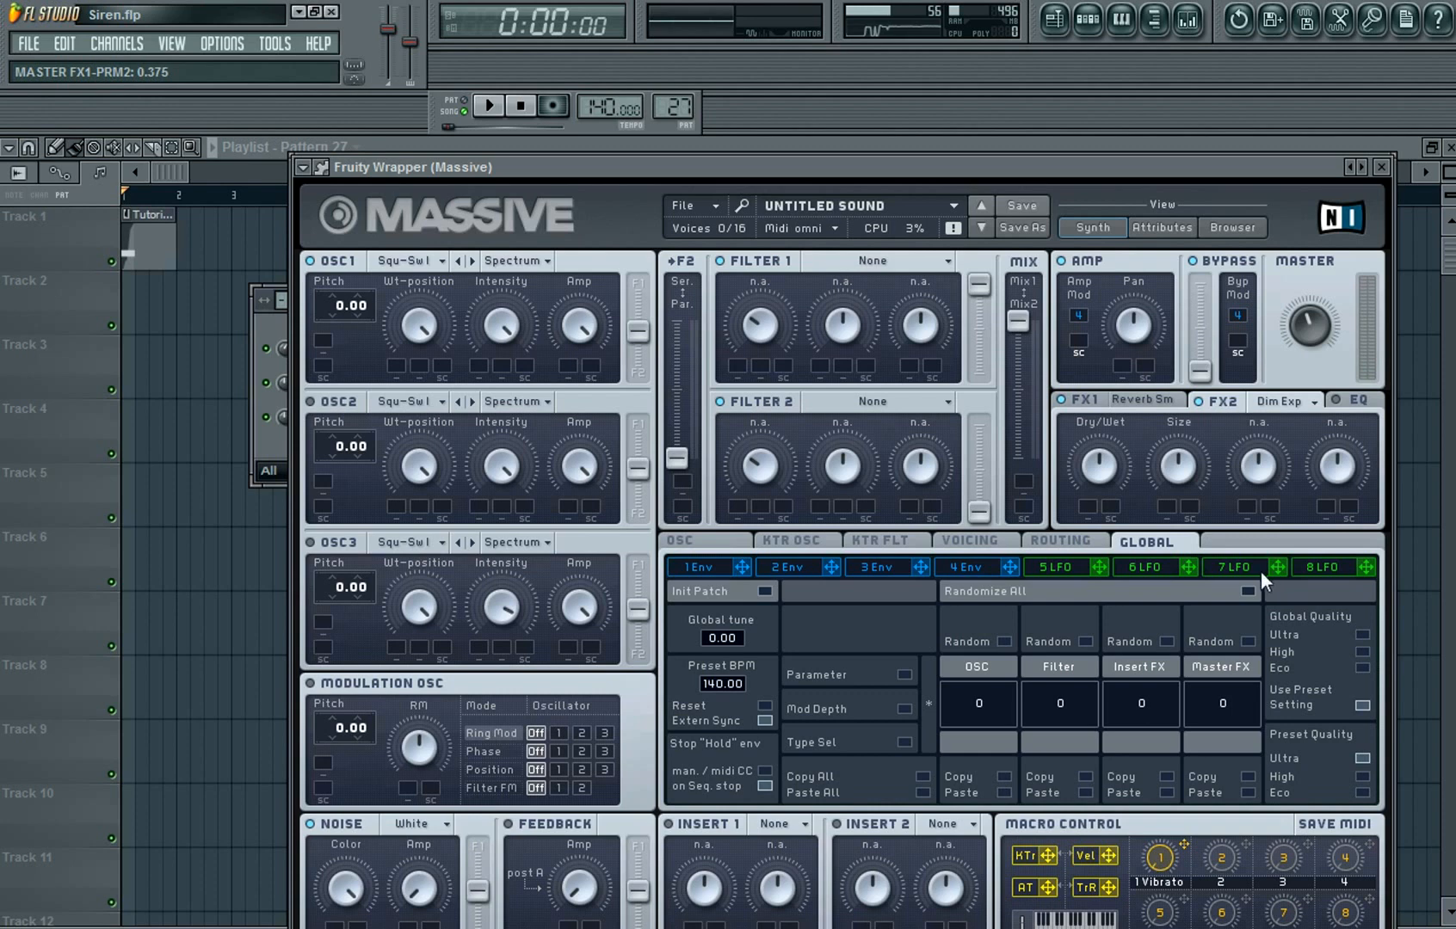
left_click_drag(1114, 469, 1185, 487)
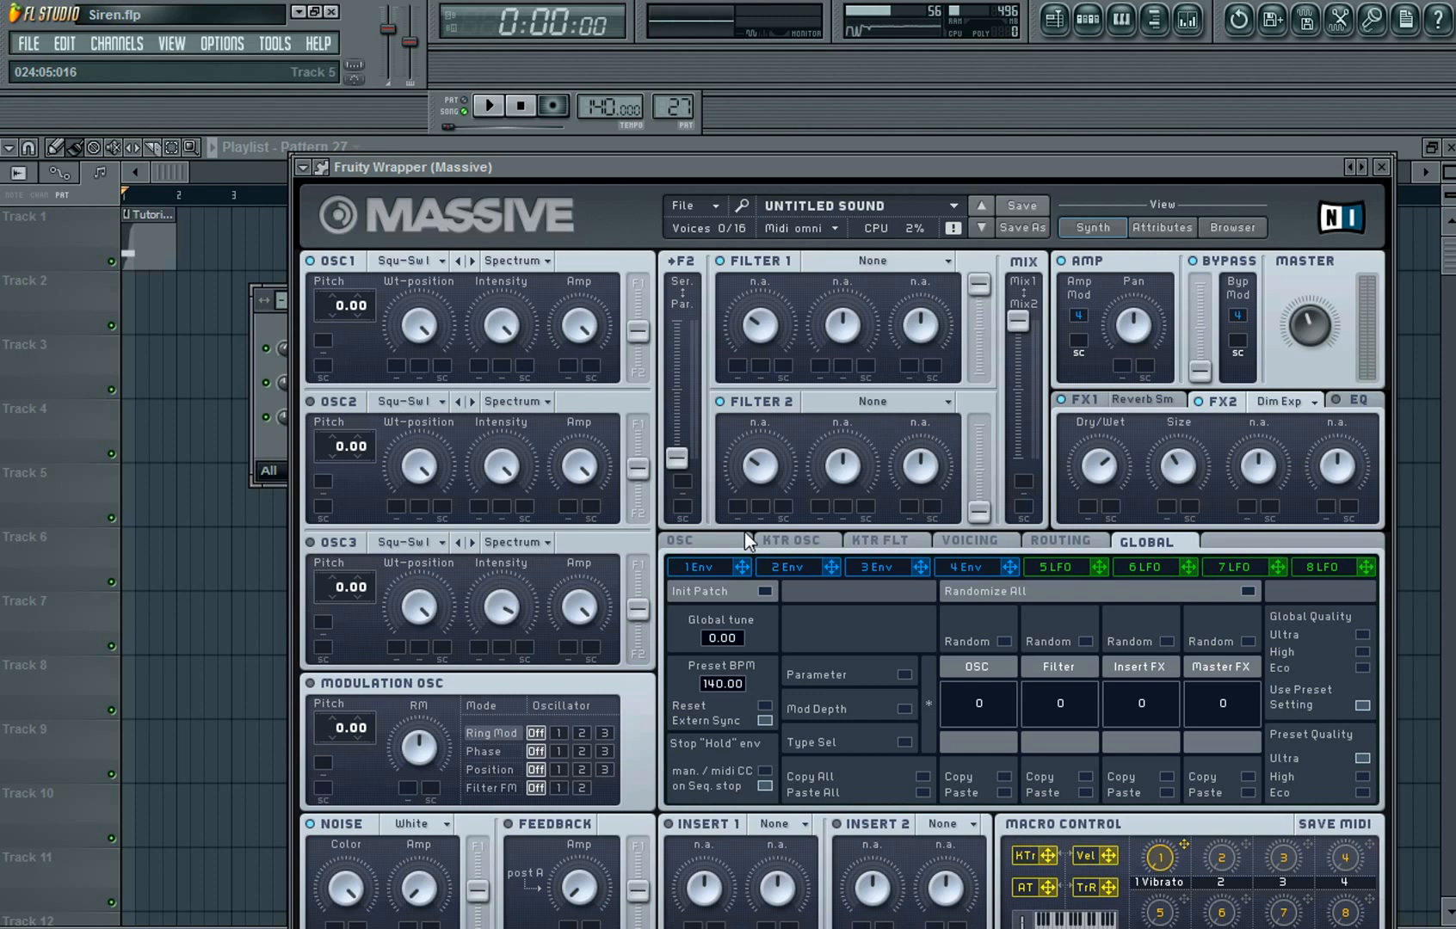
- Configure voicing as Monophon with 16 unisono voices, and enable a slight pitch cutoff spread of about 0.07
left_click(959, 540)
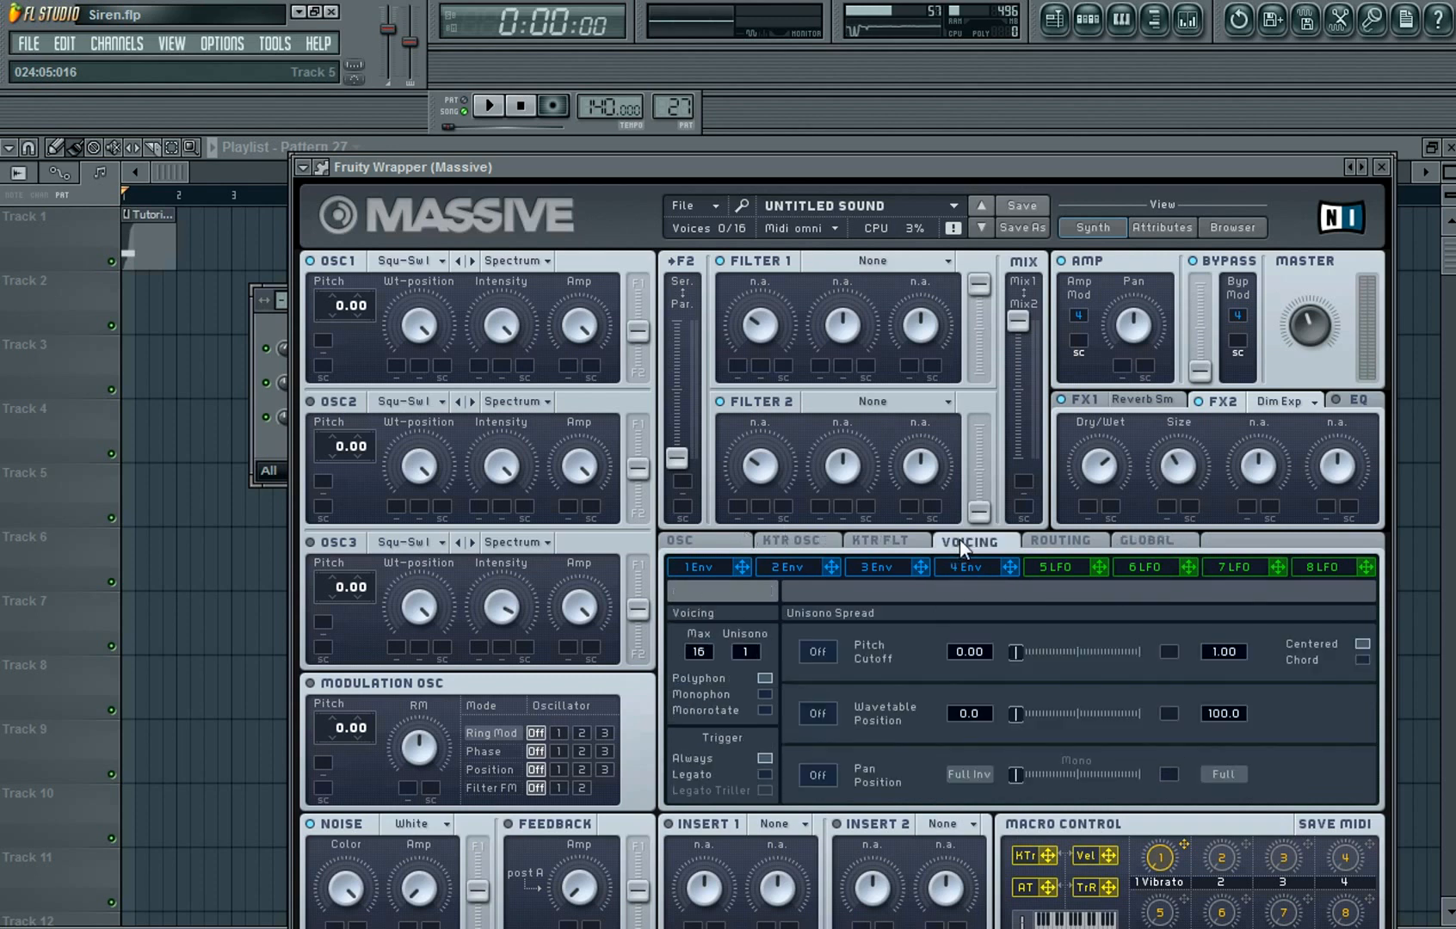
left_click_drag(750, 653, 776, 583)
left_click(765, 694)
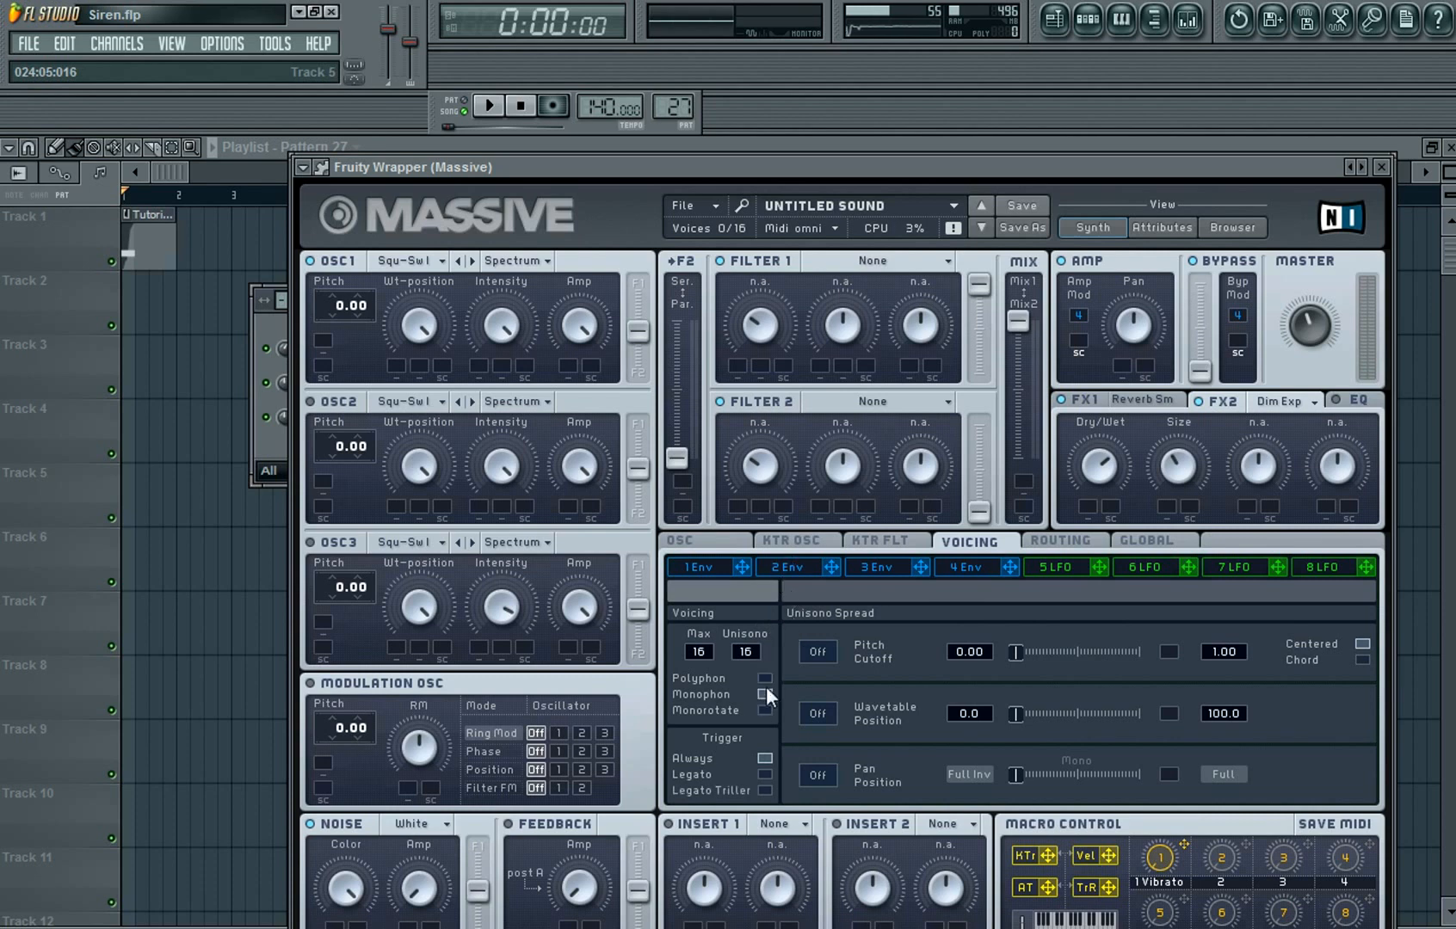
left_click(817, 652)
mouse_move(1019, 657)
left_mouse_down()
mouse_move(1032, 655)
mouse_move(1009, 650)
mouse_move(1022, 655)
left_mouse_up()
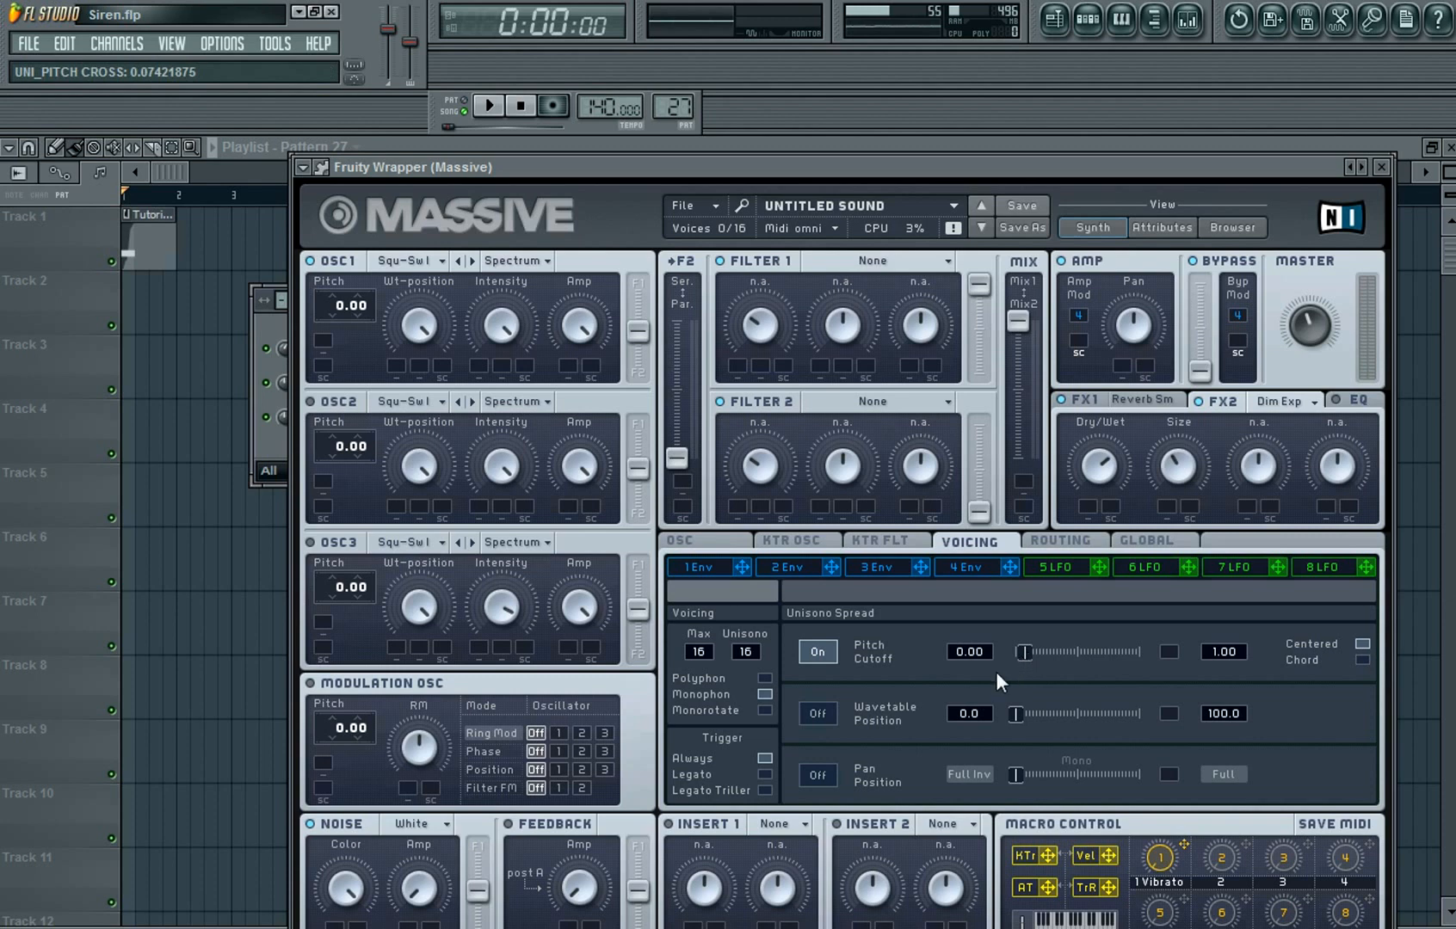
- Move the Massive window aside to audition the Massive channel with a test note, and return the window
left_click_drag(620, 168, 616, 150)
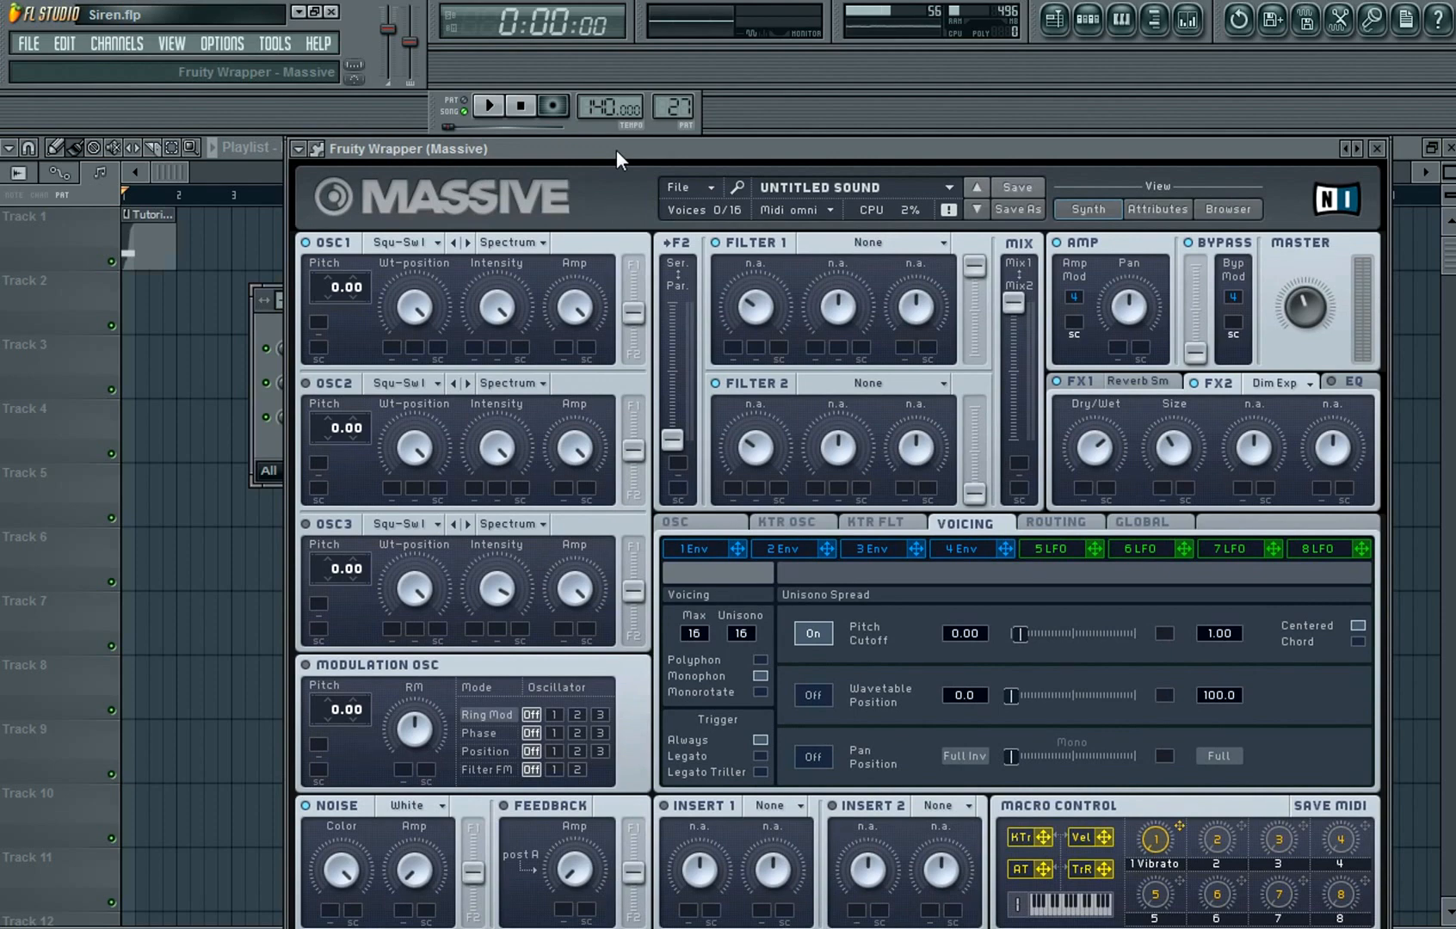
left_click_drag(616, 150, 701, 131)
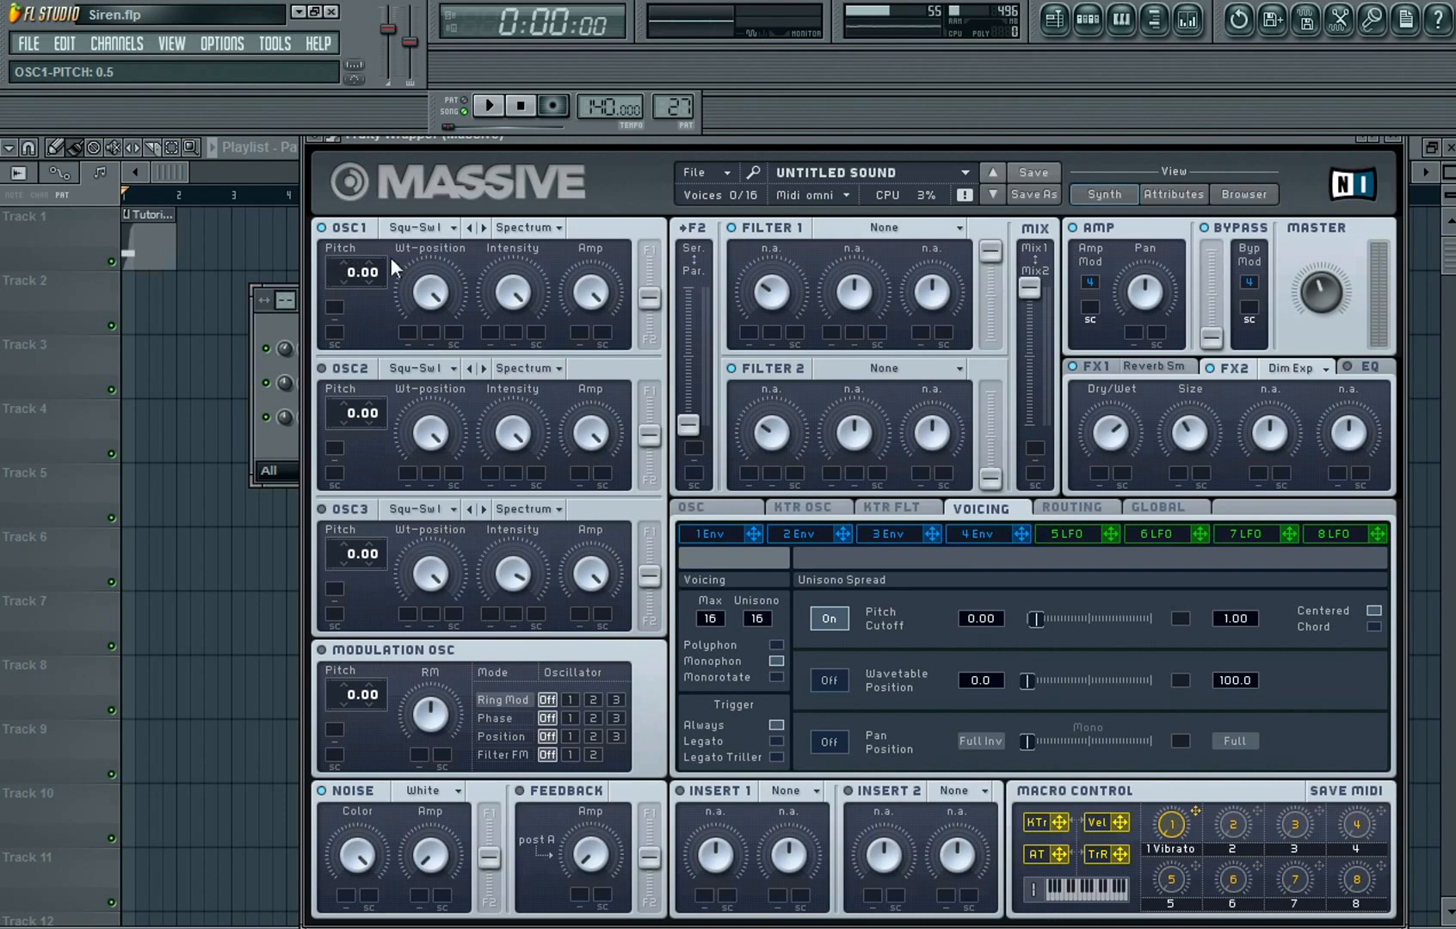
left_click_drag(789, 133, 1015, 145)
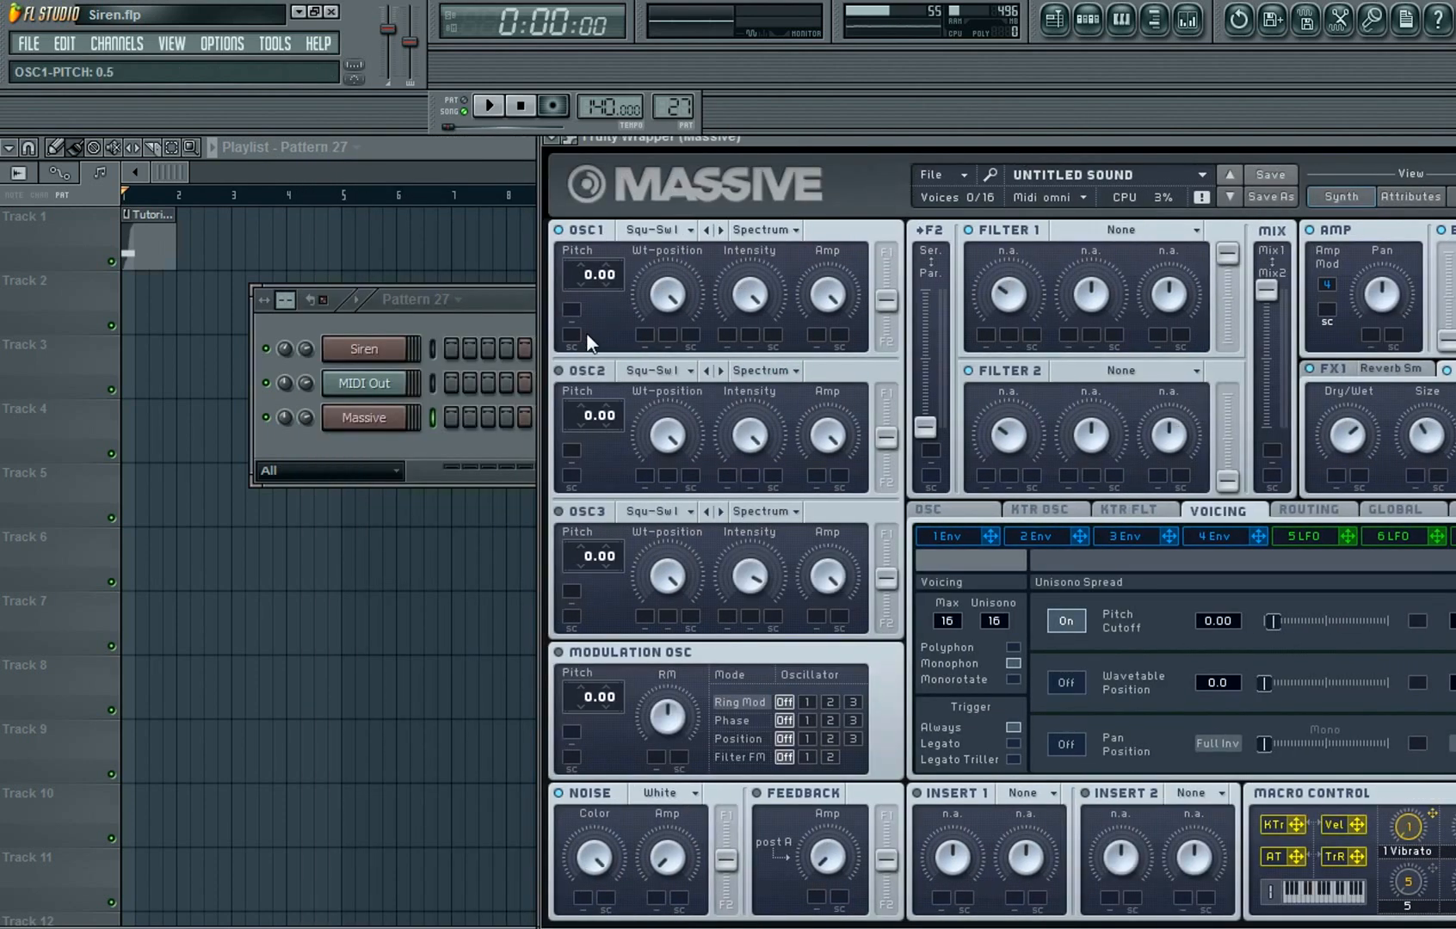
left_click(389, 421)
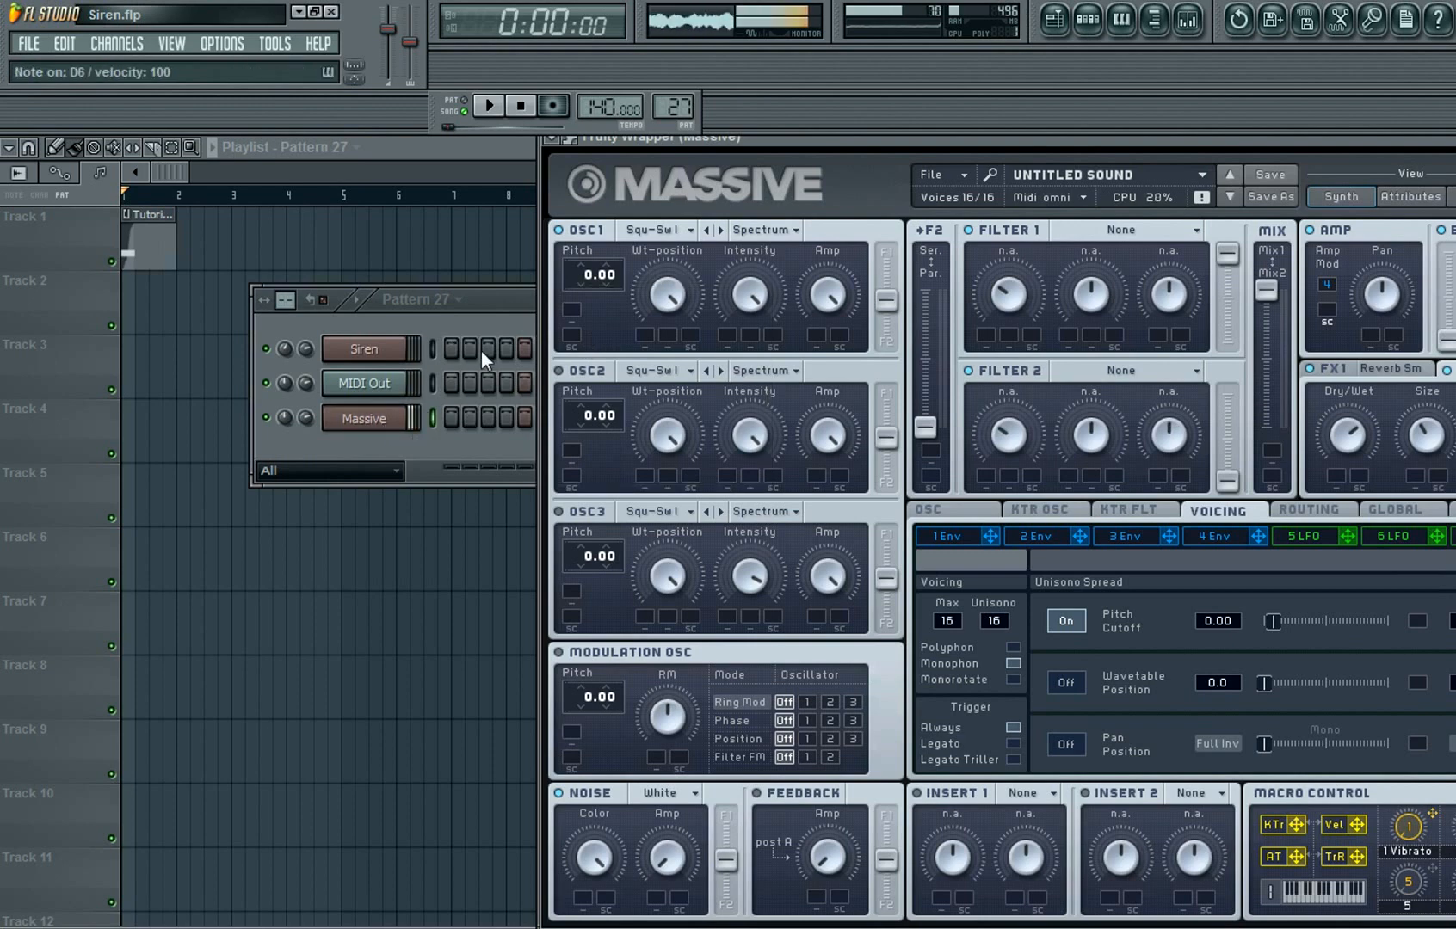
left_click_drag(874, 140, 605, 140)
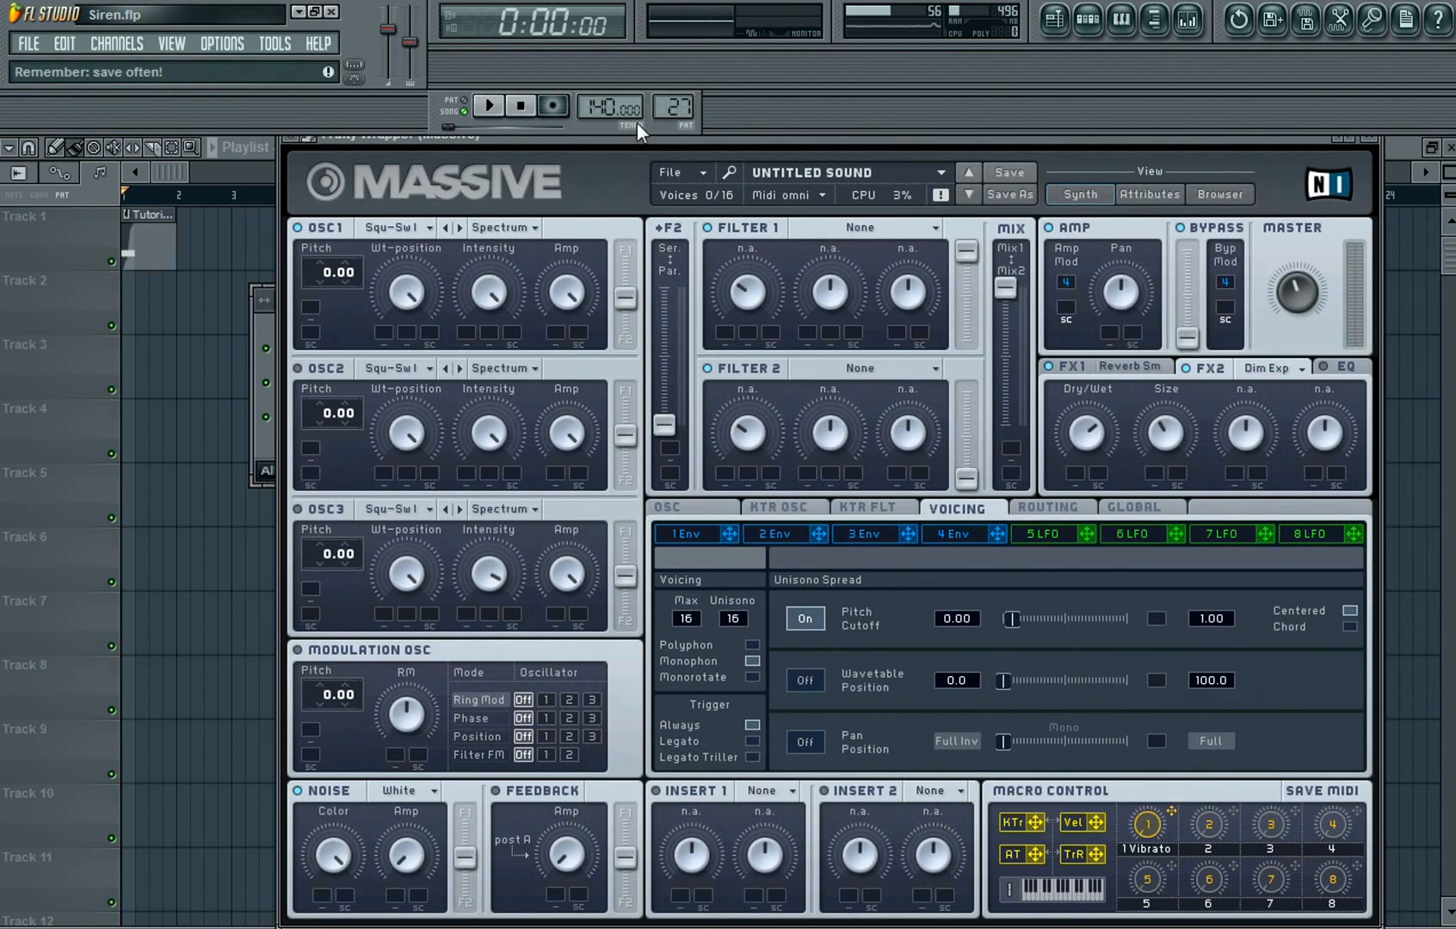
- Switch modulator 5 from LFO to Performer and assign it to OSC1's pitch with an amount of 3.00
left_click(1045, 534)
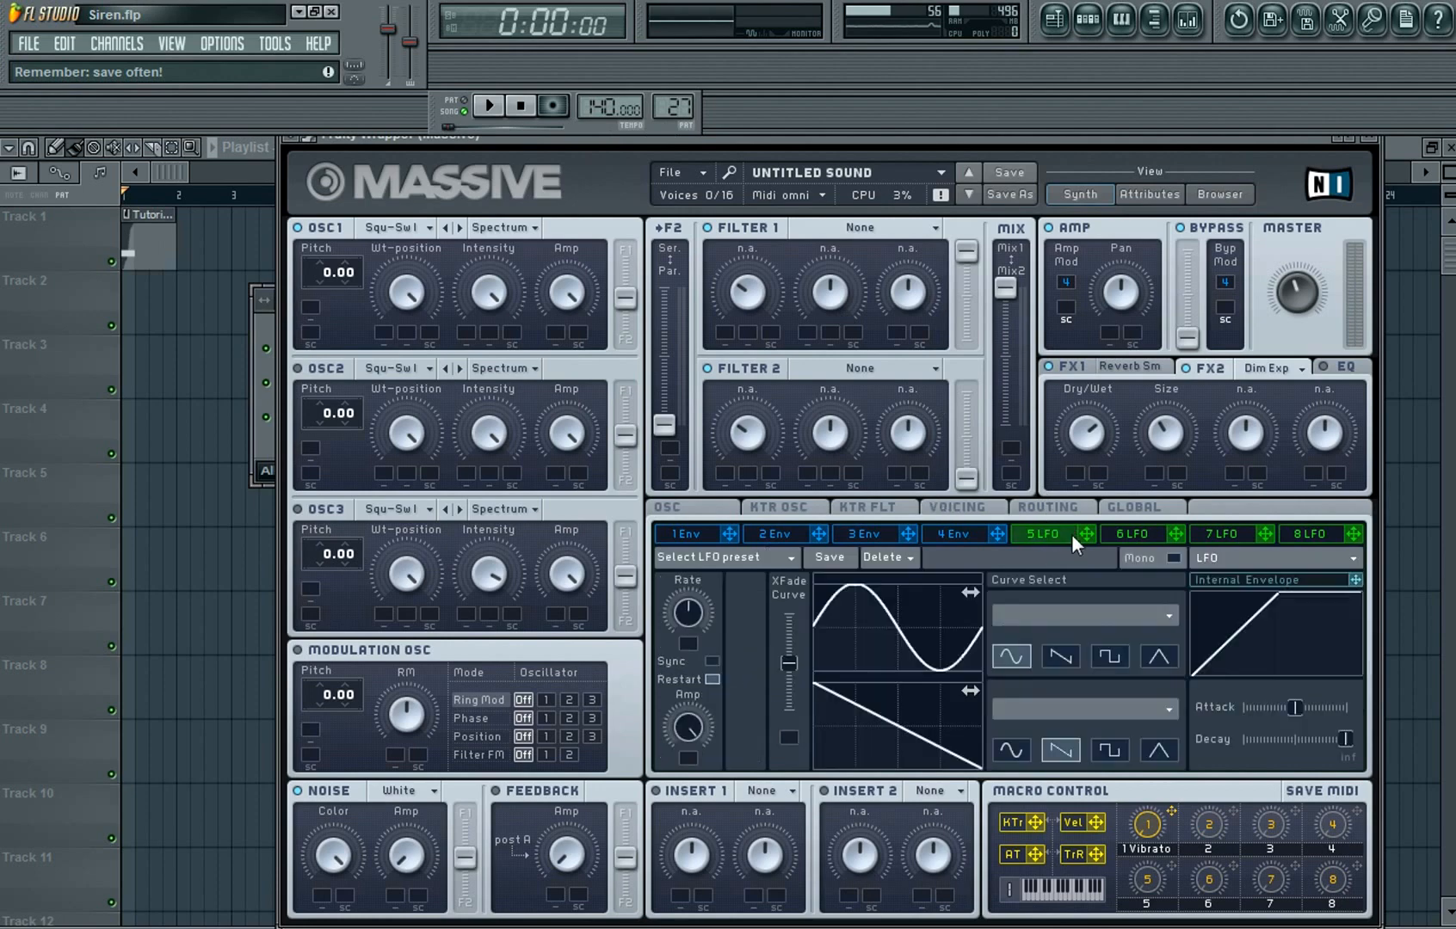
left_click(1306, 561)
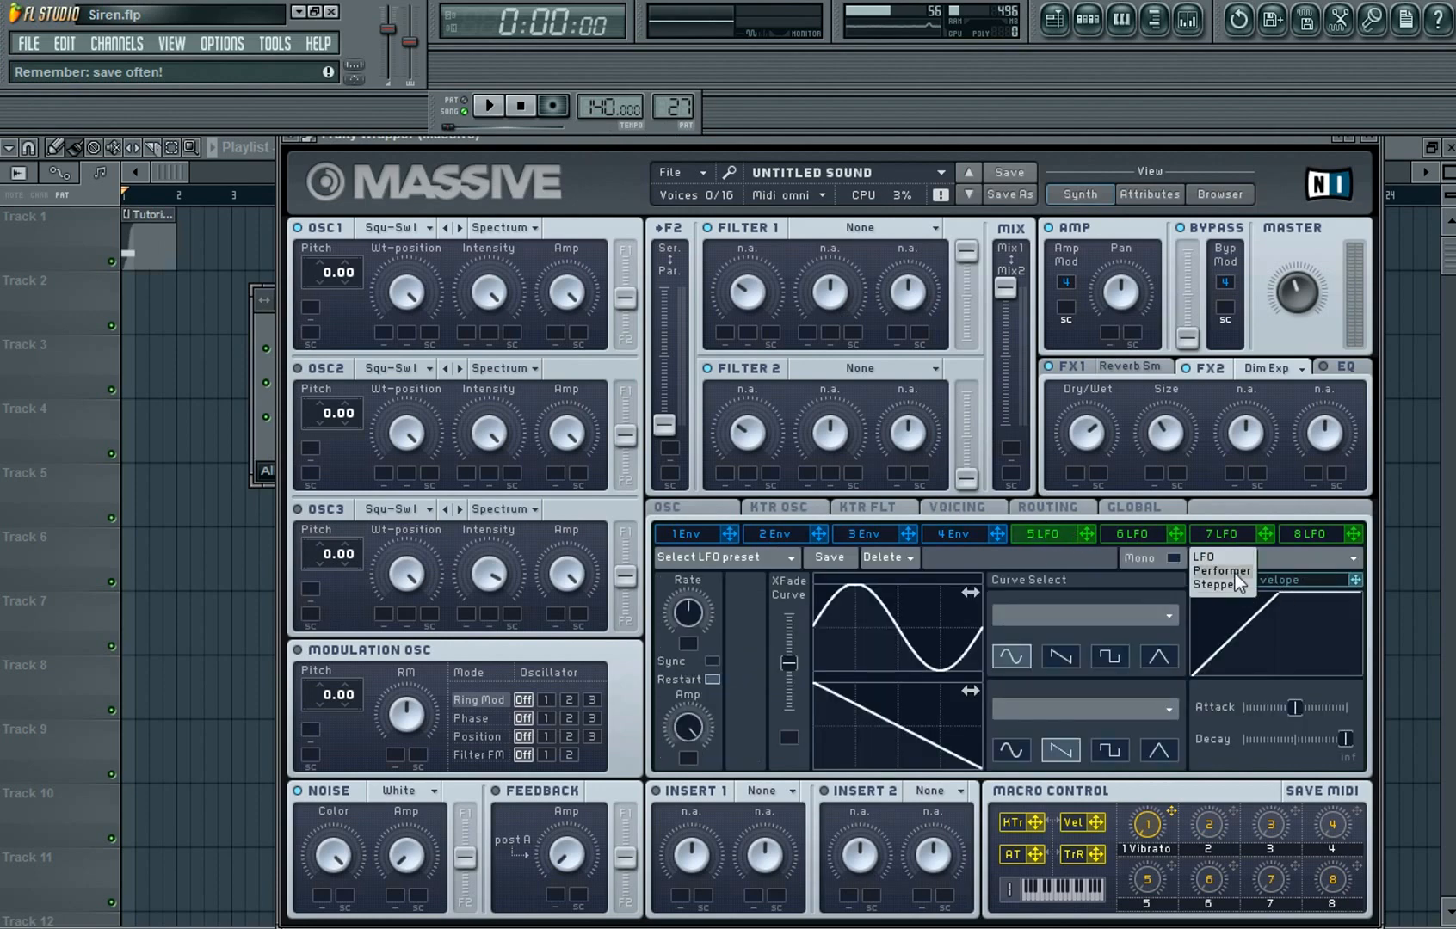
left_click(1232, 572)
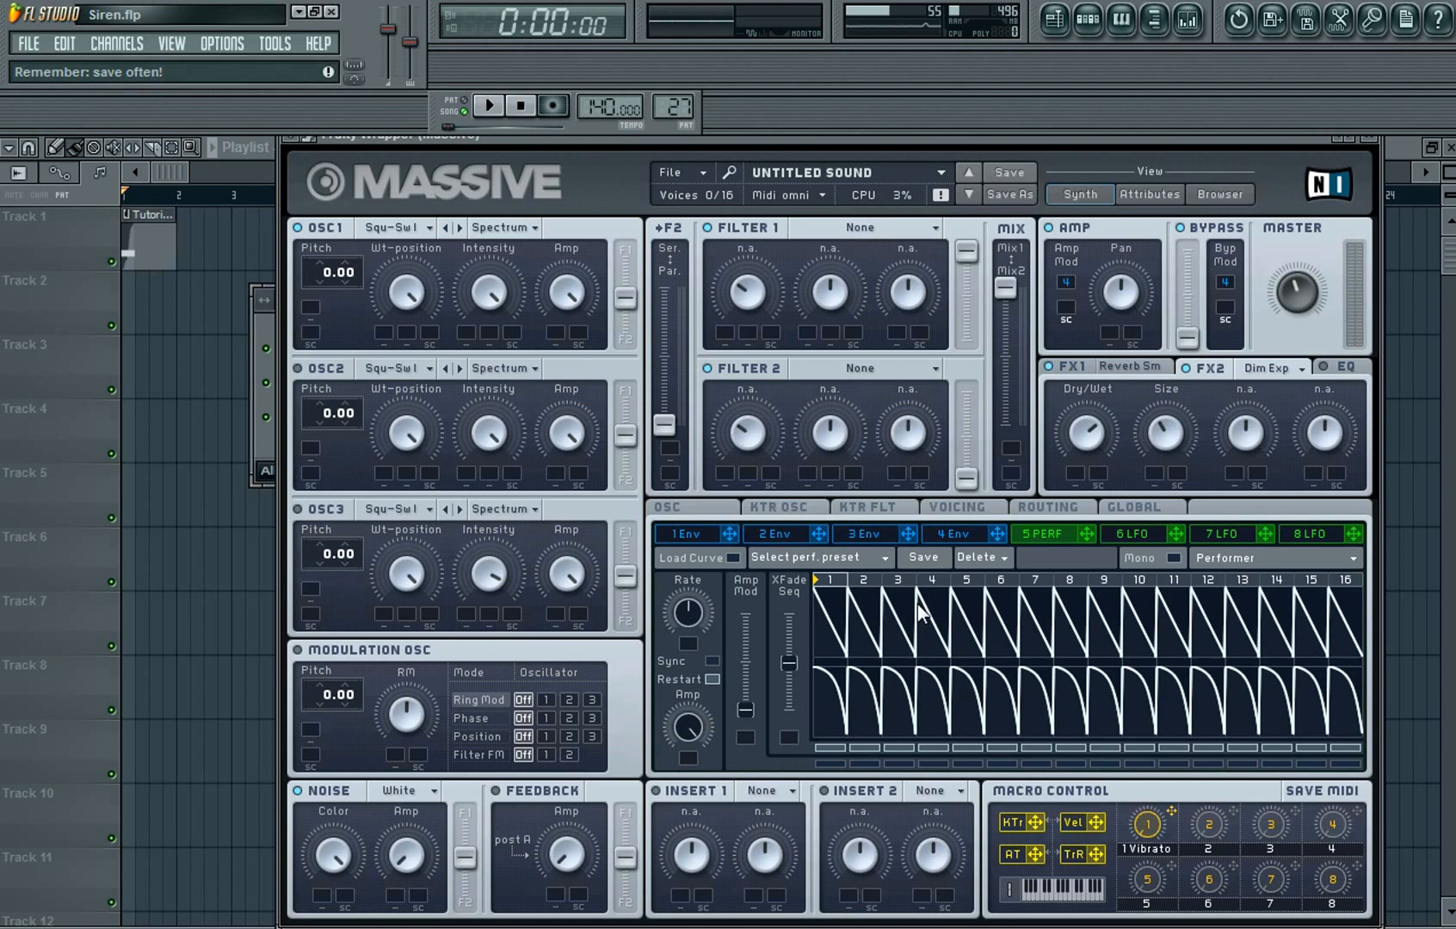
left_click_drag(885, 136, 887, 135)
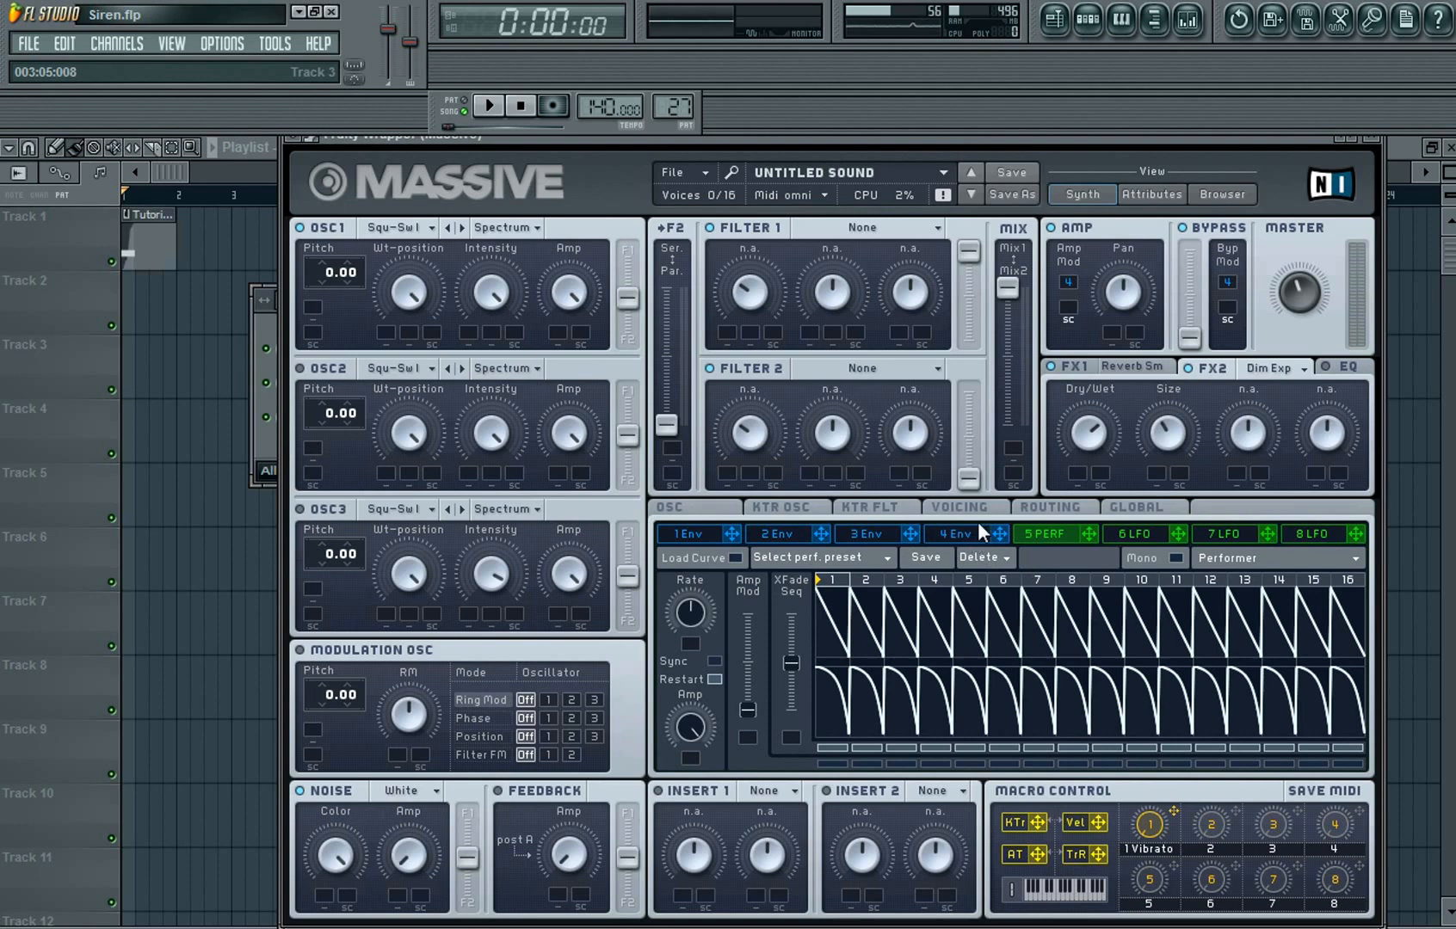
left_click_drag(725, 139, 717, 138)
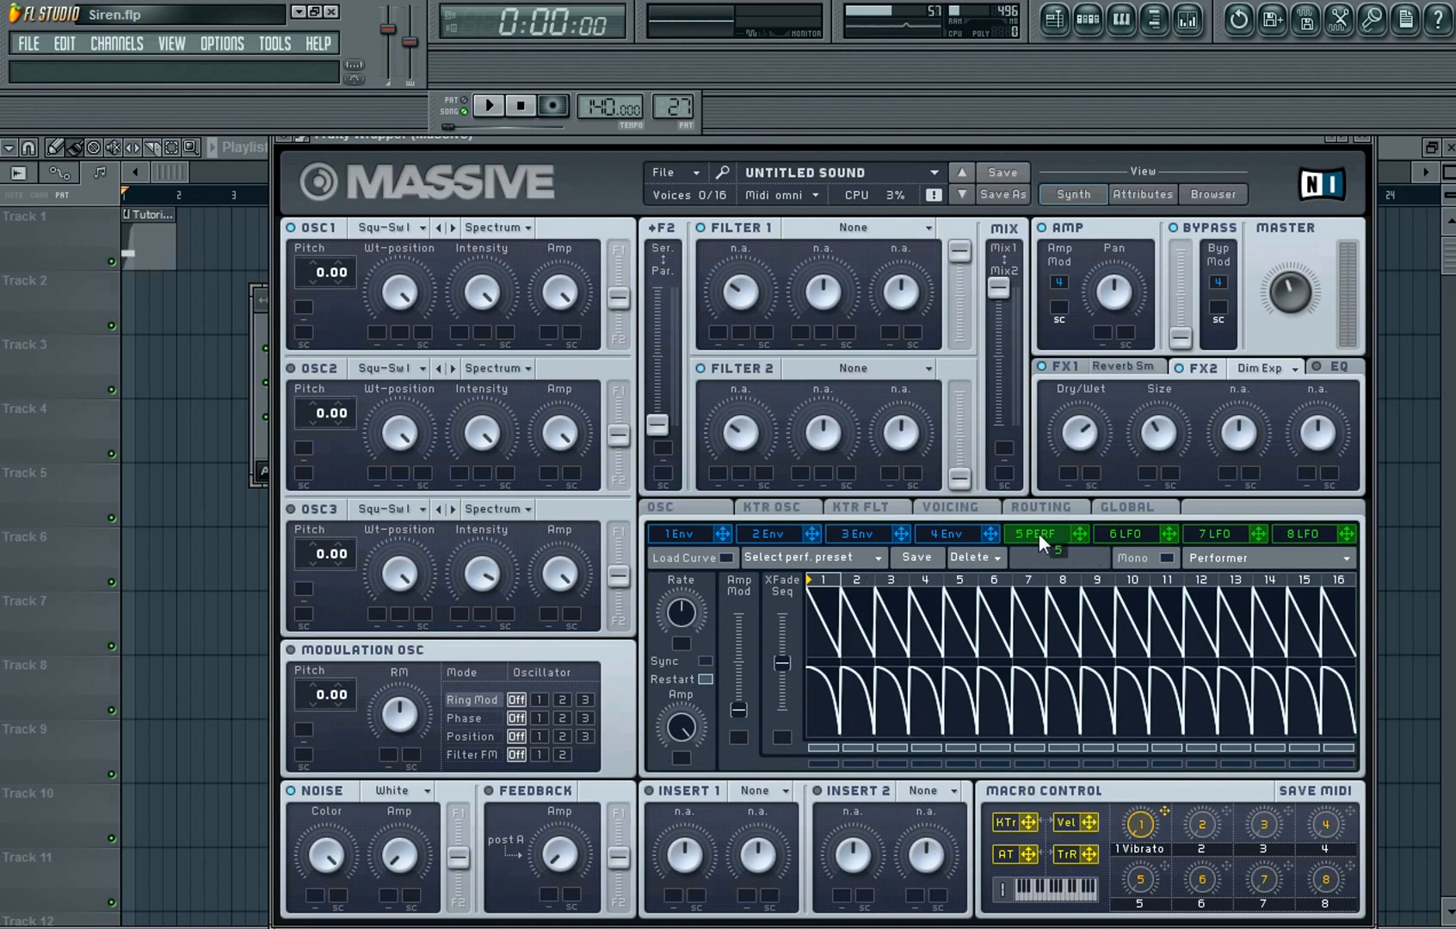
left_click_drag(1039, 538, 341, 299)
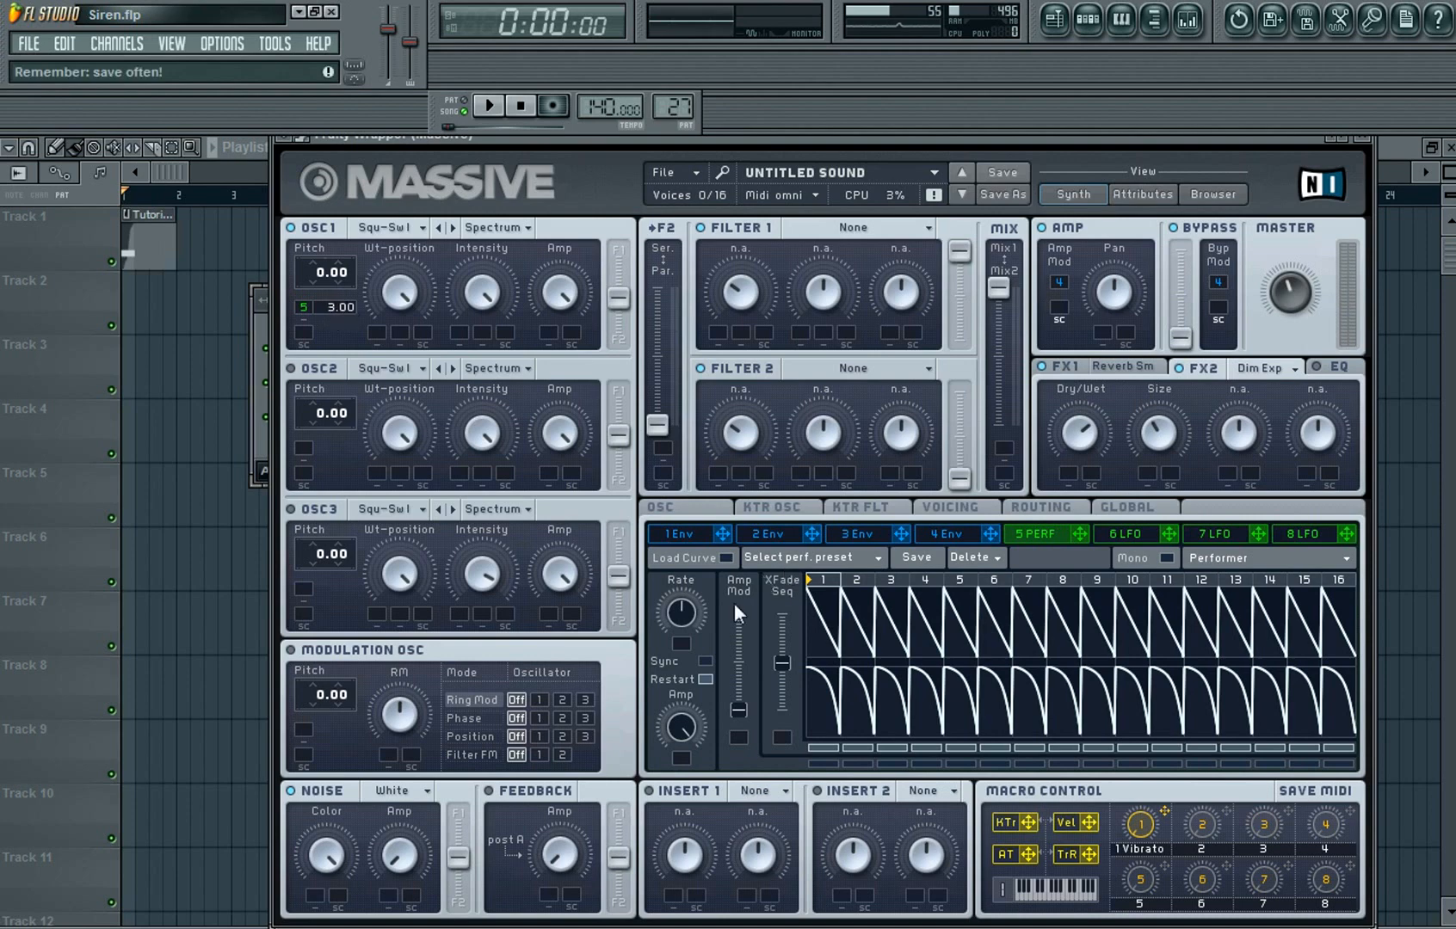
- Sync the modulator 5 performer at a 1/4 ratio and draw its upper sequence with a rising curve in step 1 and low flat steps after it
left_click(705, 662)
left_click_drag(693, 643, 697, 653)
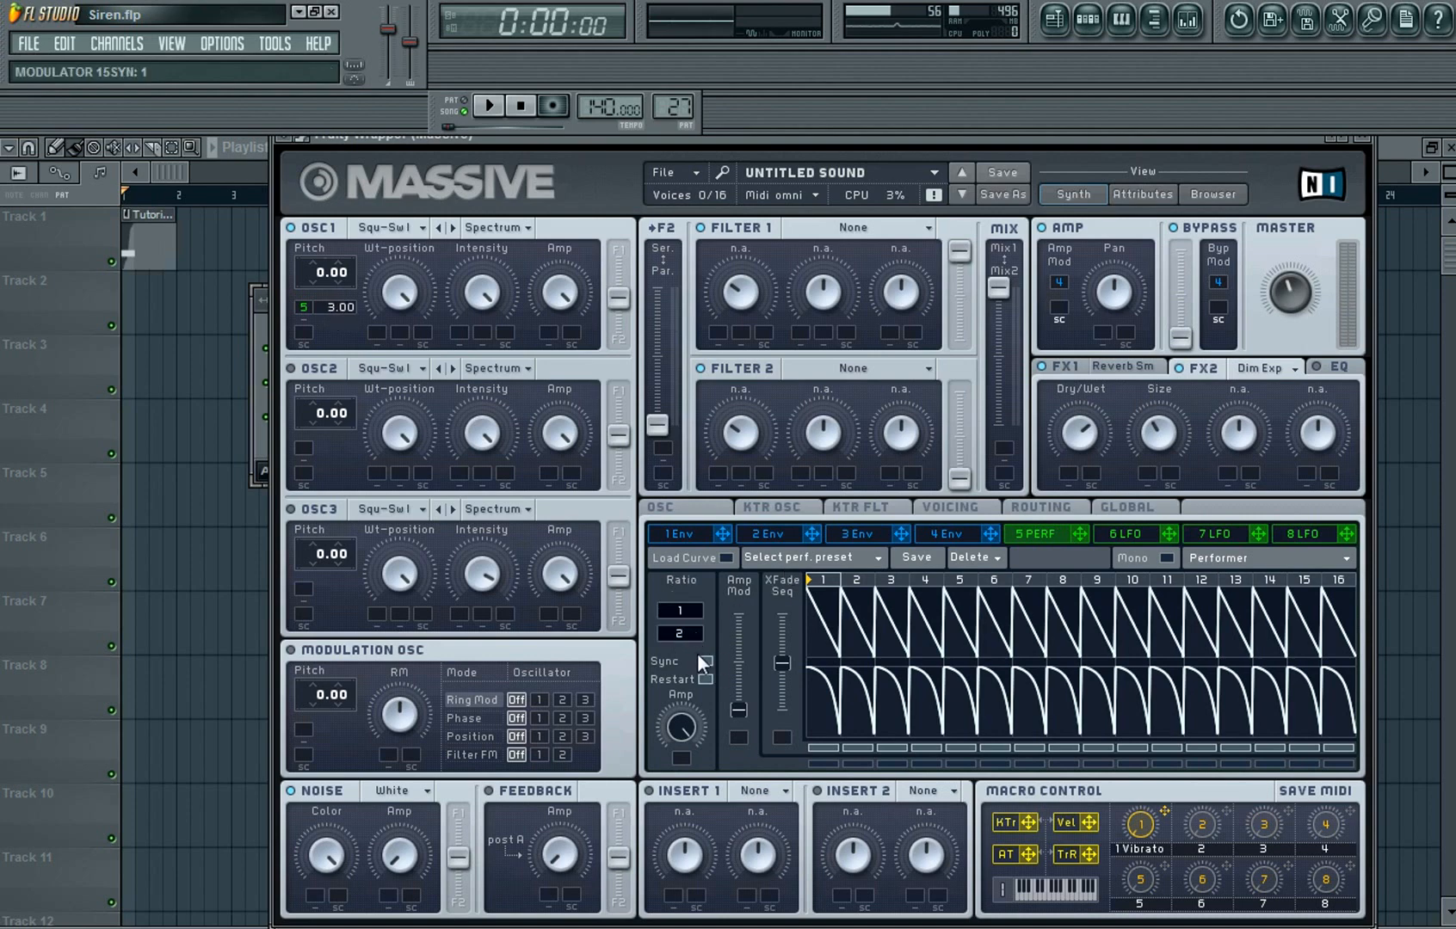
left_click(727, 558)
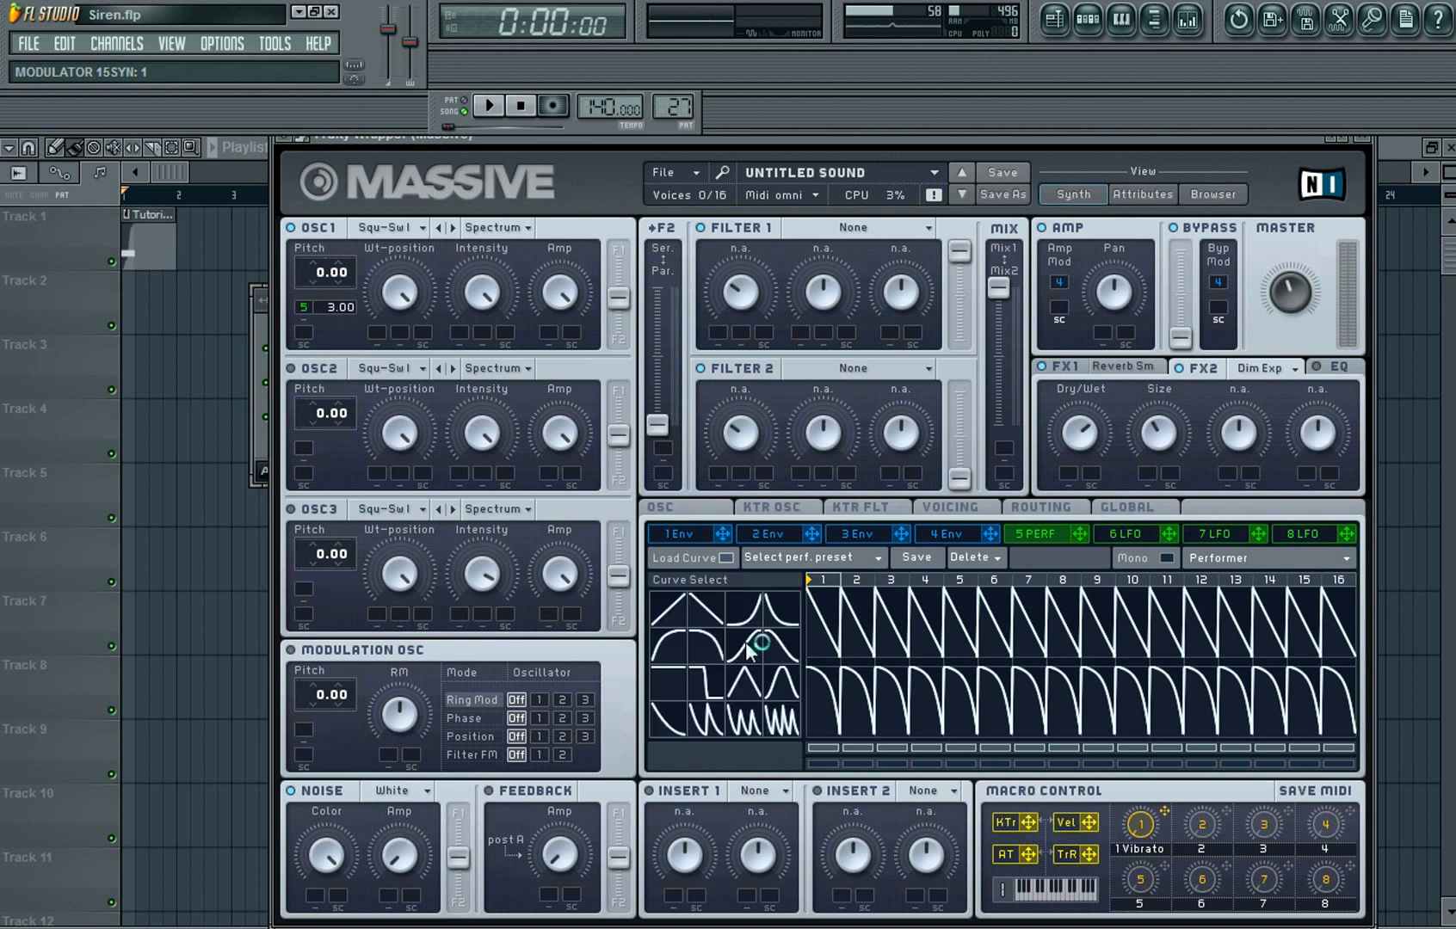
mouse_move(744, 635)
left_mouse_down()
mouse_move(727, 649)
mouse_move(817, 611)
mouse_move(978, 655)
mouse_move(1362, 672)
mouse_move(1063, 657)
mouse_move(1149, 673)
left_mouse_up()
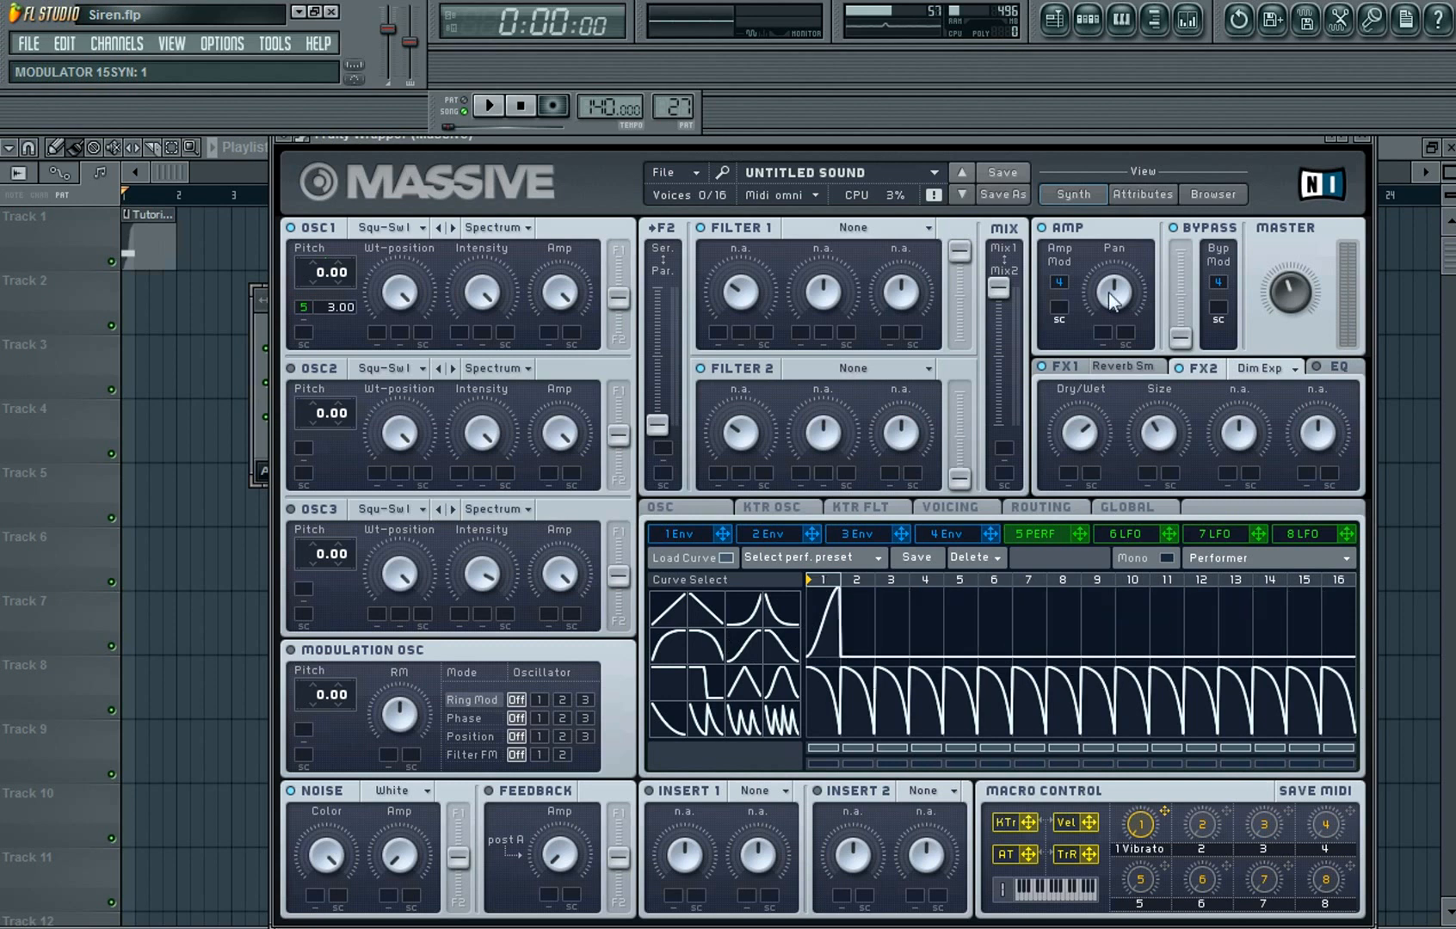
- Bring the channel rack to the front and audition the Massive patch with a few keyboard notes
double_click(1099, 144)
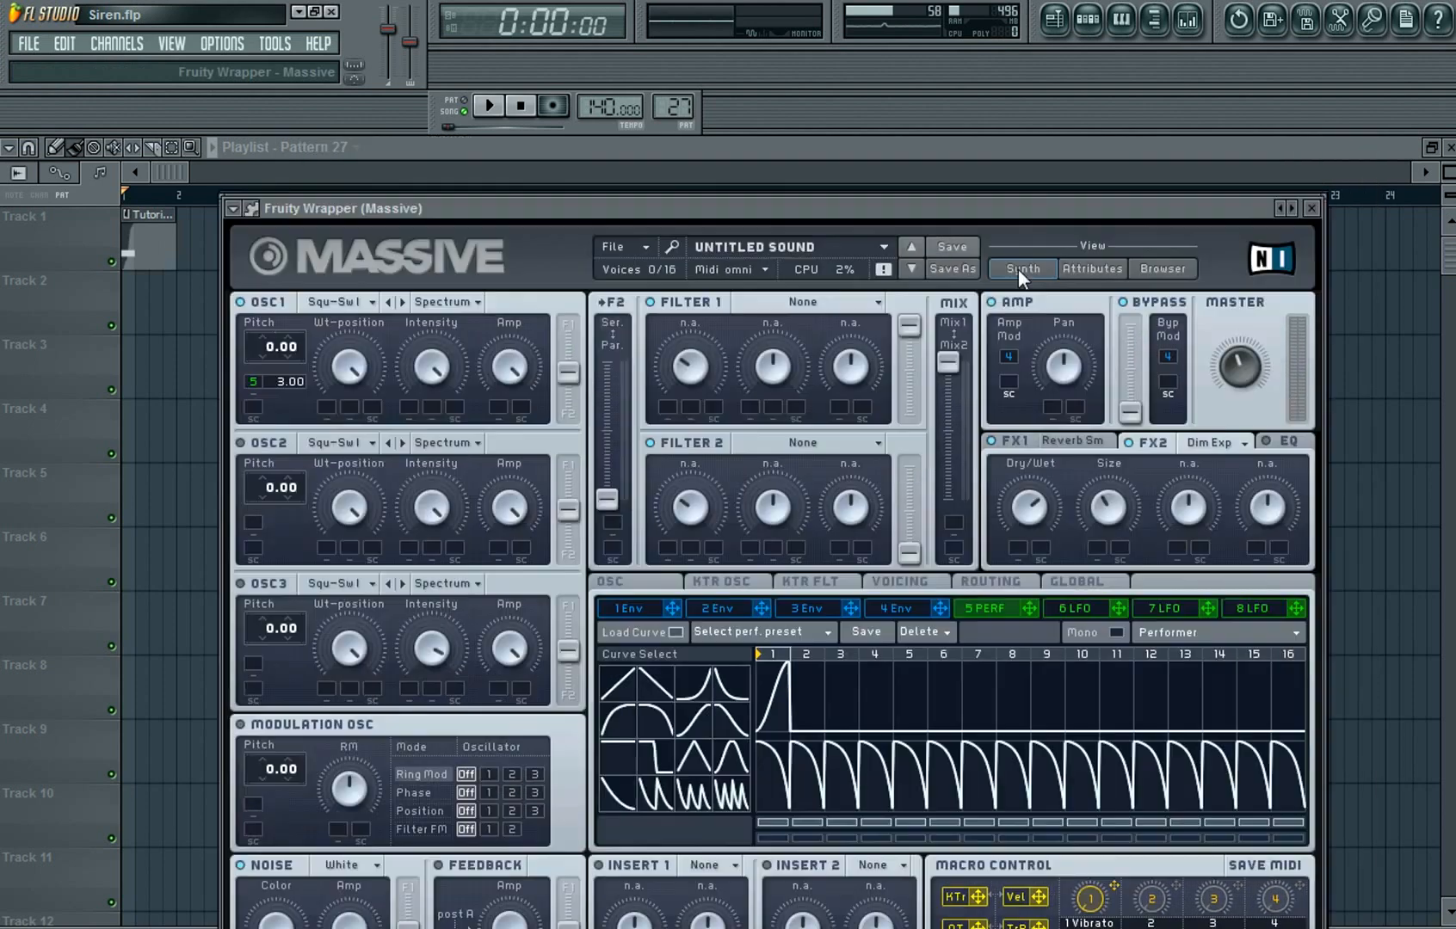
left_click(508, 444)
key("r")
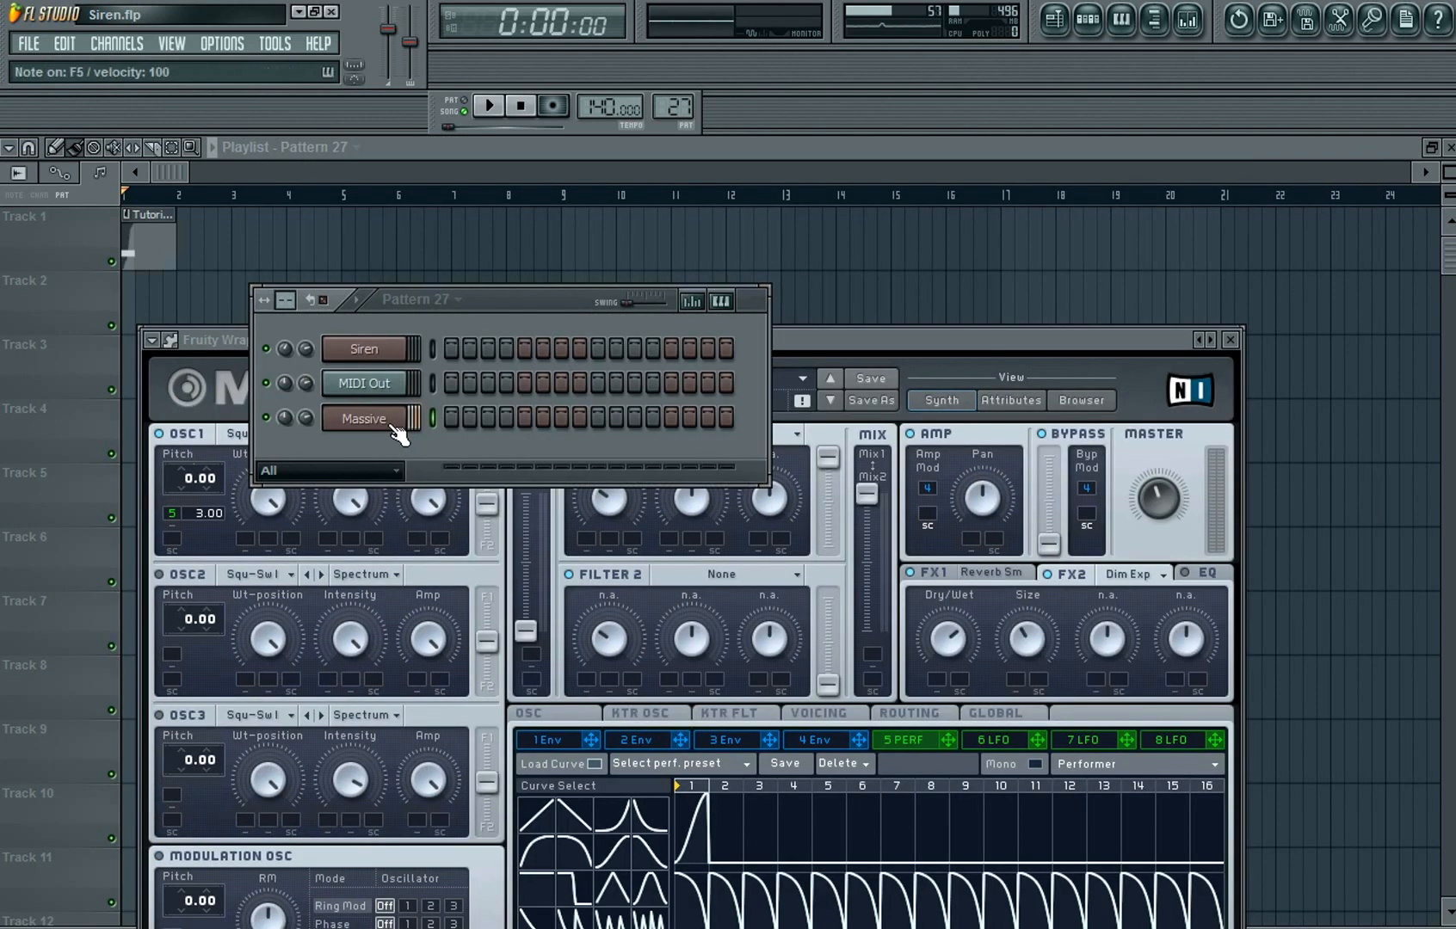
key("u")
key("u")
key("u")
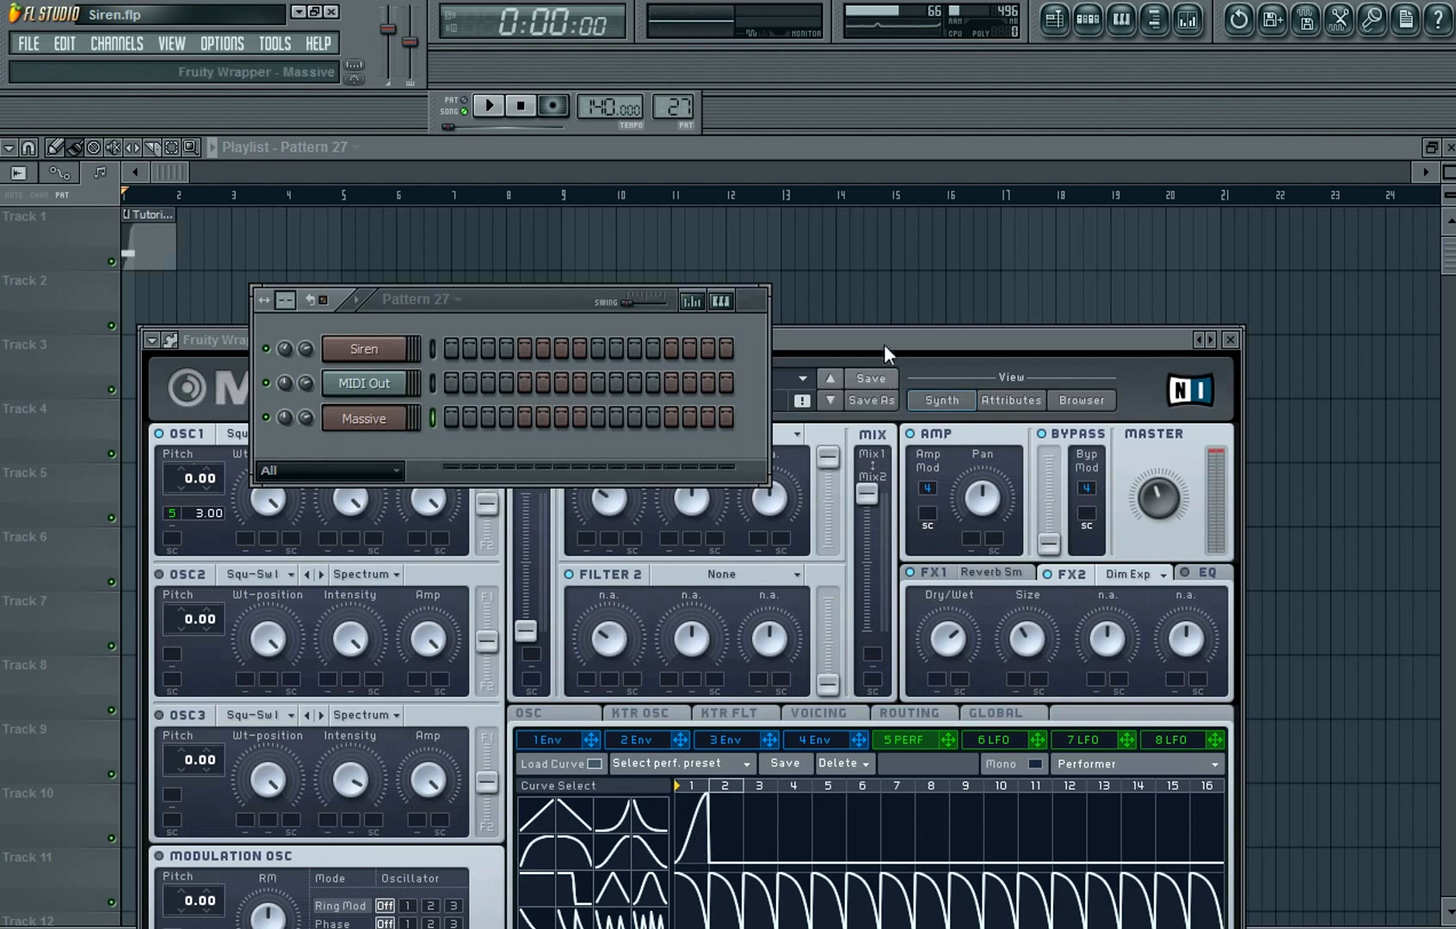
- Lower Massive's master volume to about 0.38
left_click_drag(883, 345, 923, 139)
left_click_drag(1187, 294, 1187, 314)
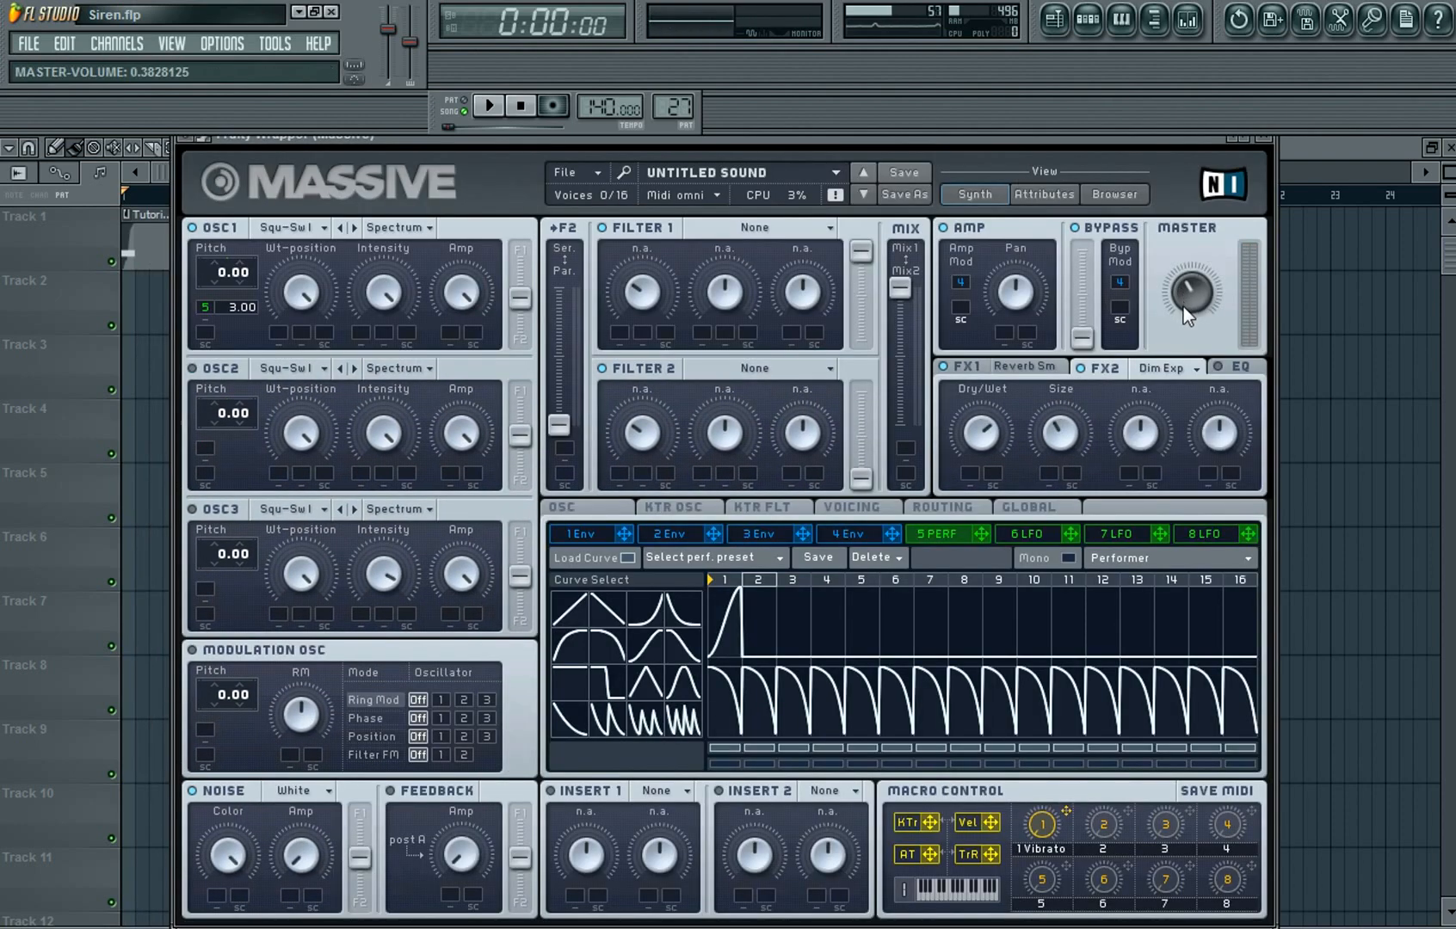
left_click(1332, 151)
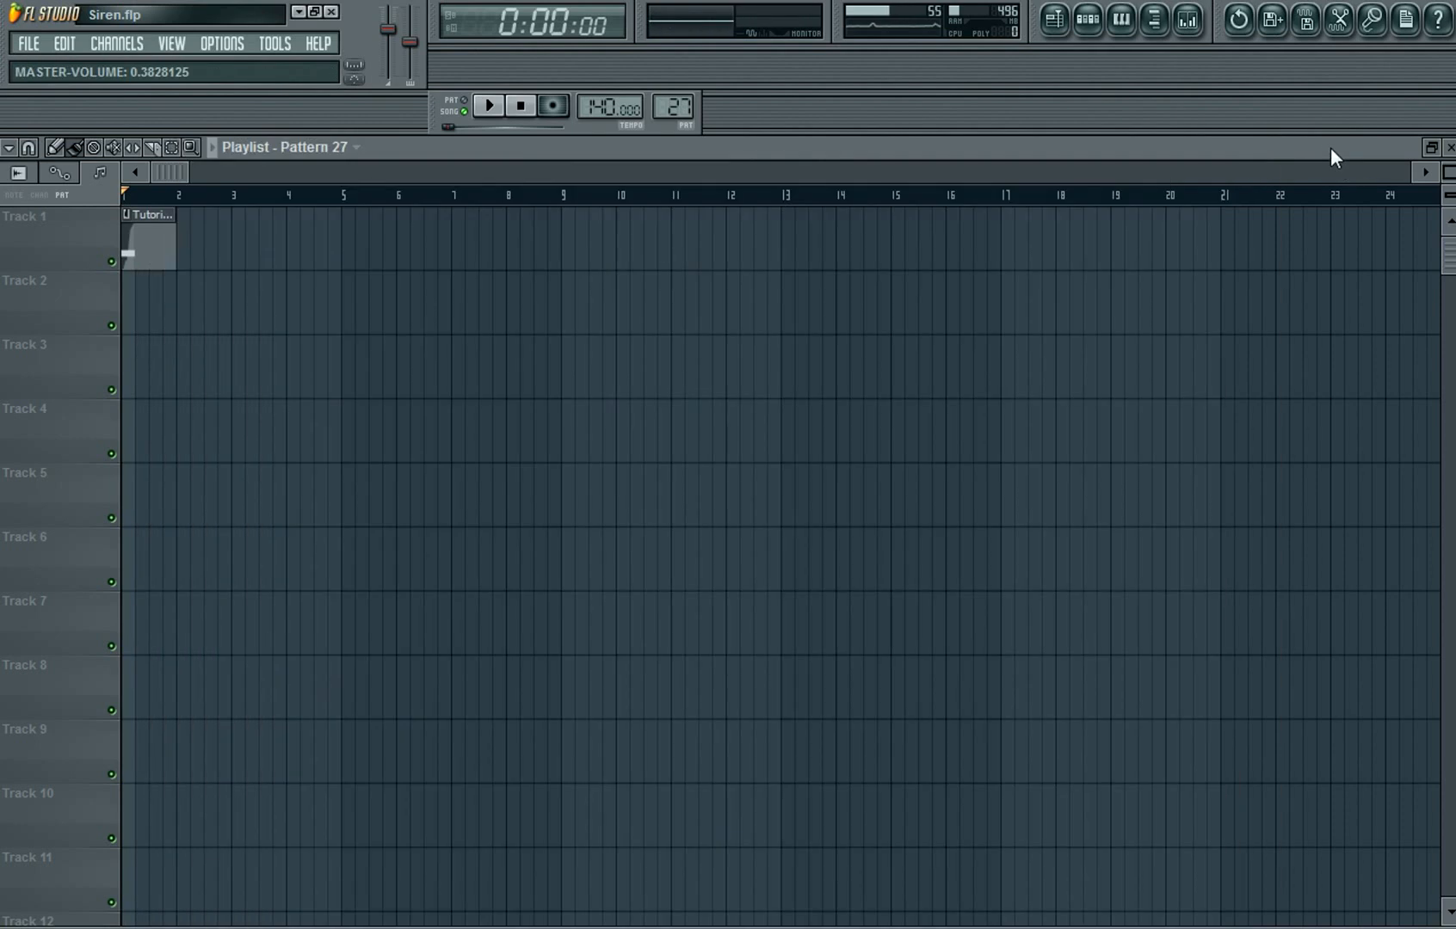
left_click(1089, 32)
right_click(384, 421)
left_click(441, 413)
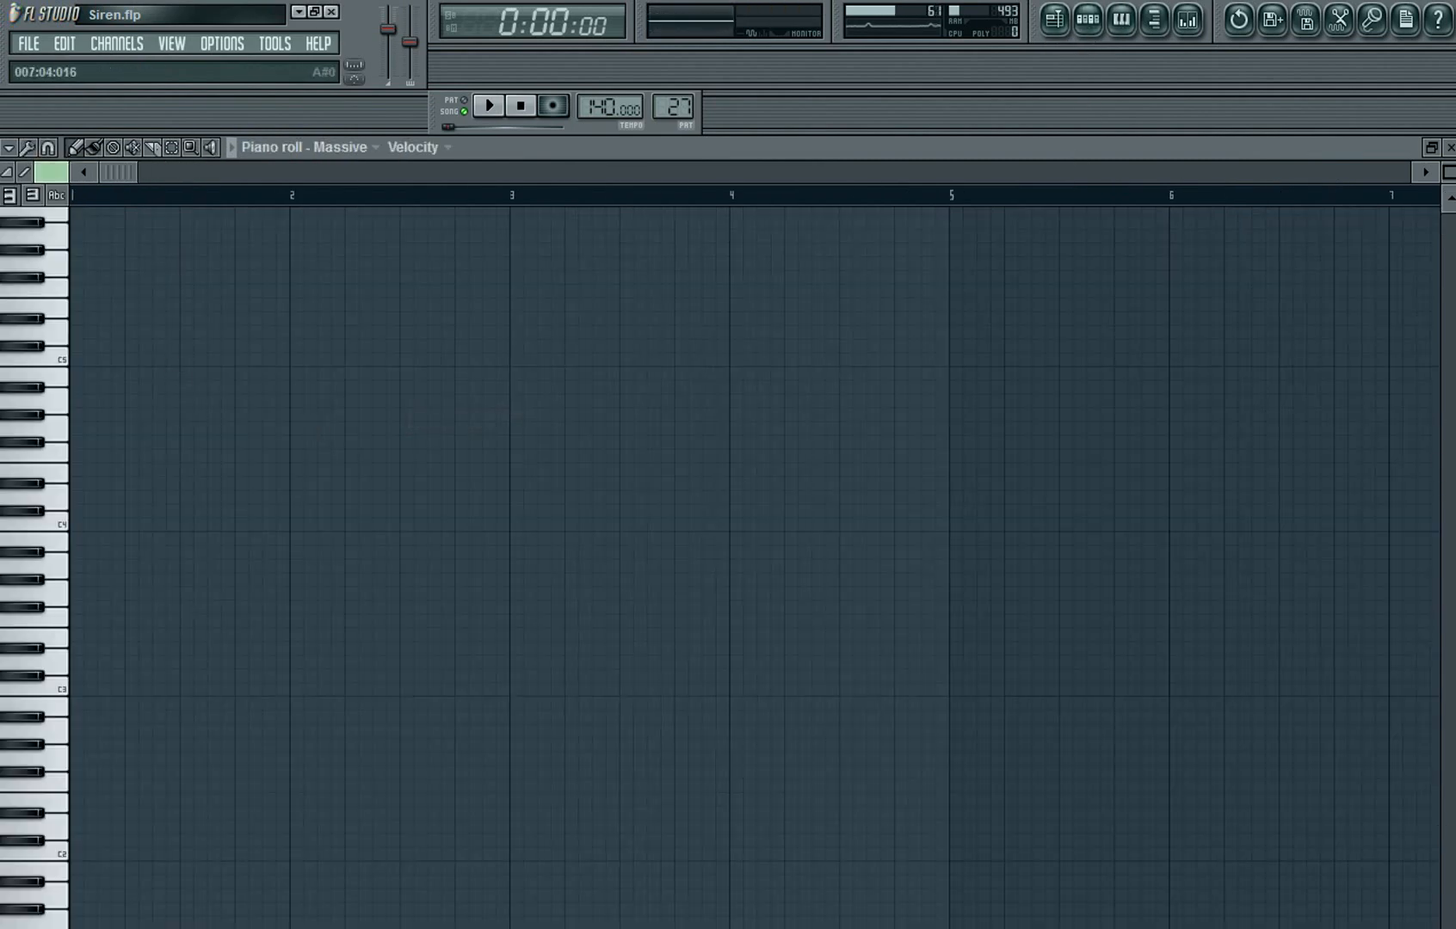
scroll(1443, 864, "up", 5)
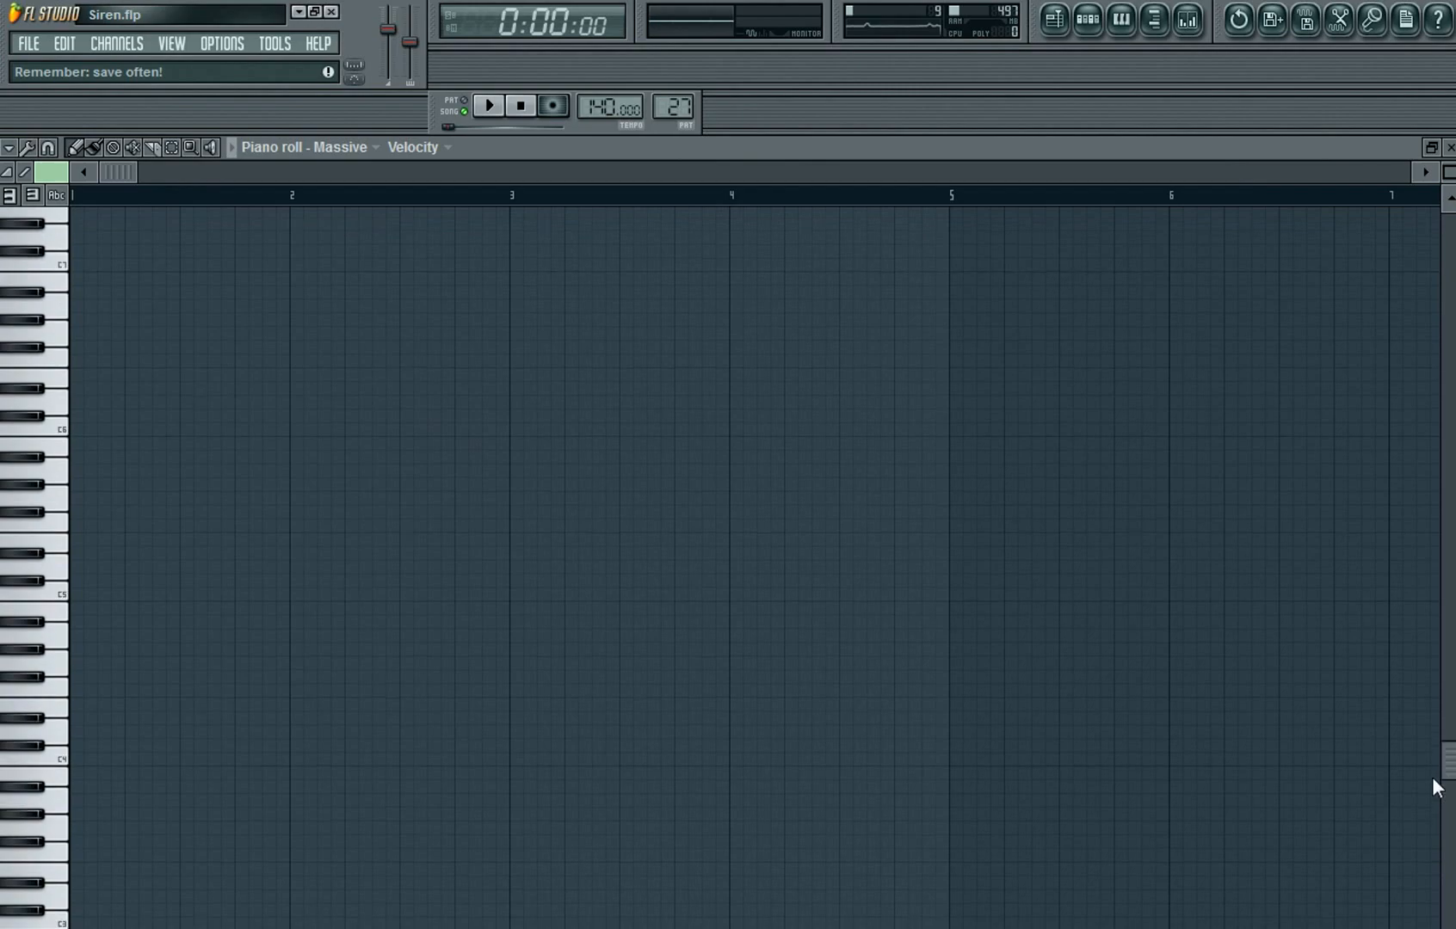
left_click(1121, 19)
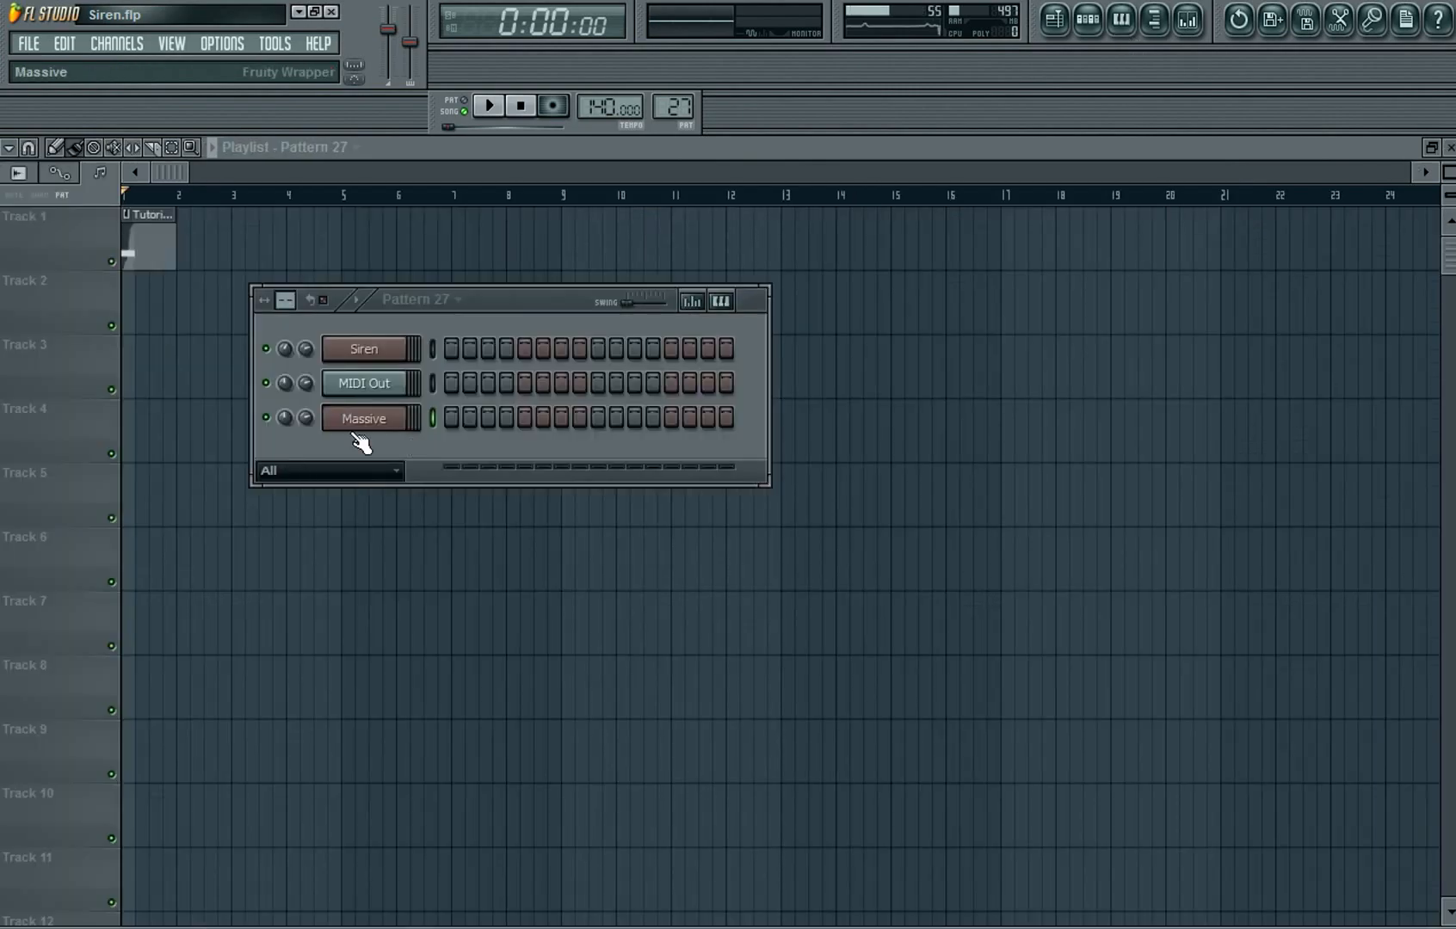
- Reopen Massive and fill steps 2 to 16 of the performer's upper sequence with the flat maximum-level curve
left_click(368, 421)
left_click(575, 686)
left_click_drag(753, 599, 1274, 523)
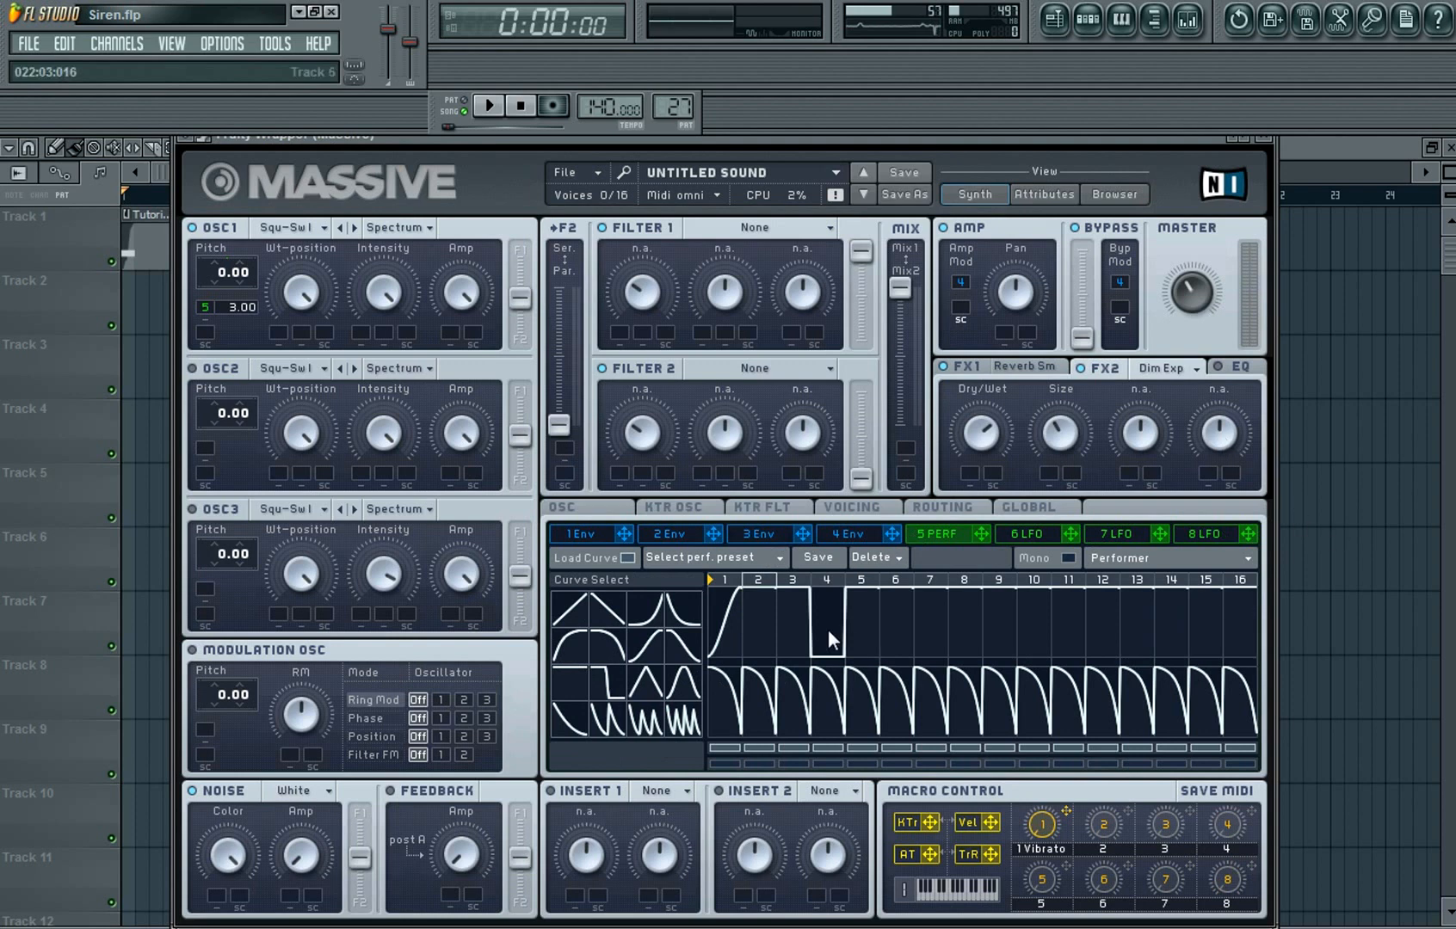
left_click(572, 670)
left_click(836, 588)
- Close the performer's curve selection and raise its XFade Seq and Amp Mod faders to maximum
left_click(627, 557)
left_click_drag(683, 662, 687, 584)
left_click_drag(644, 709, 645, 552)
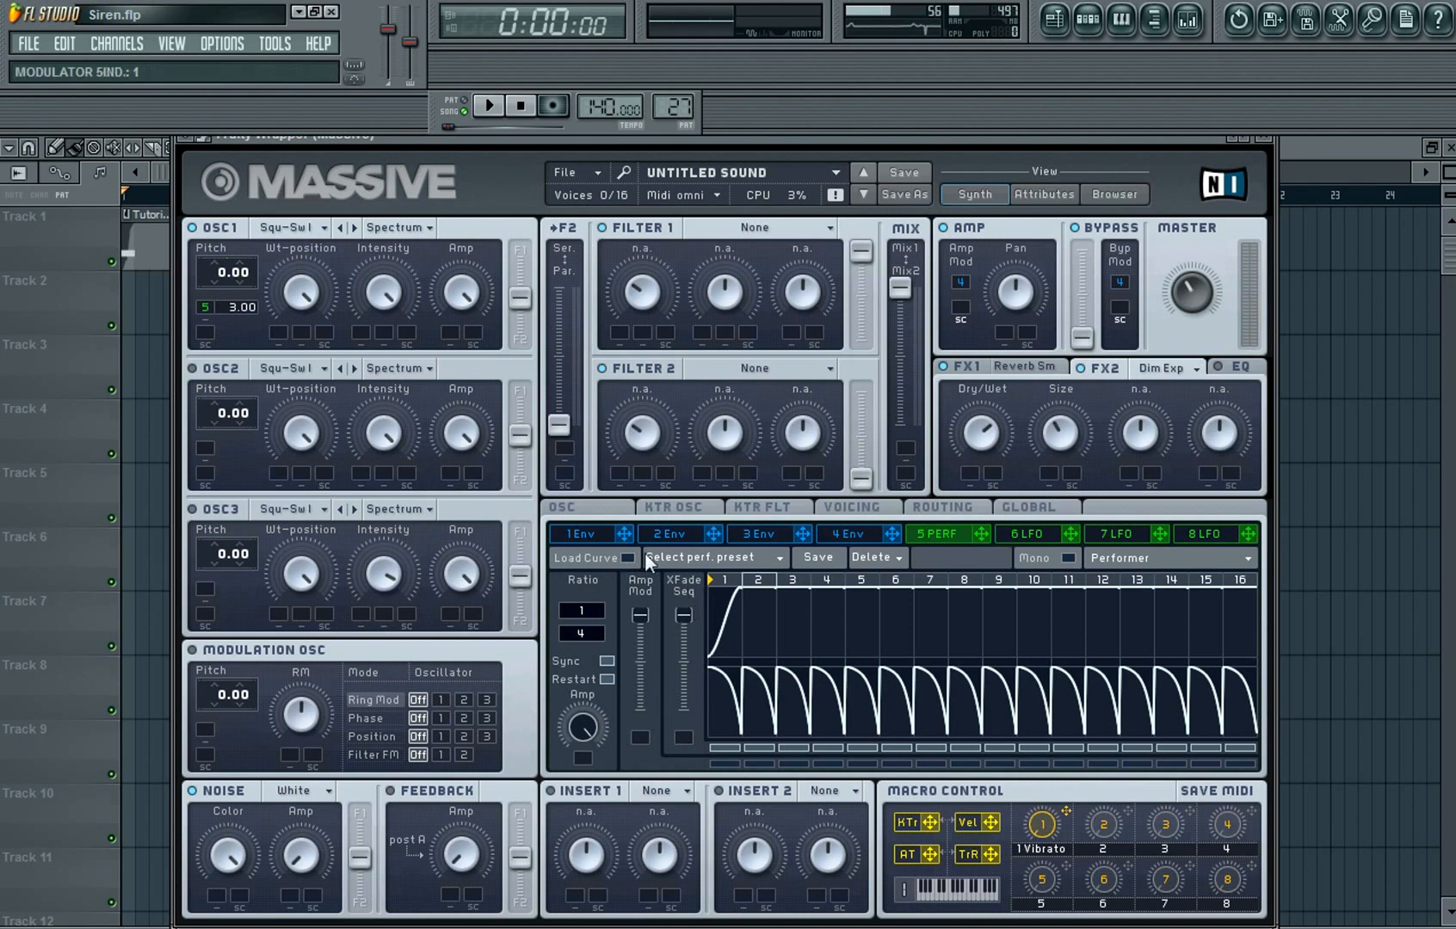
- Hide Massive, move its channel settings beside the channel rack and audition several notes in the upper octaves of the test keyboard
left_click(1262, 136)
left_click_drag(1058, 446, 977, 417)
left_click_drag(921, 591, 986, 596)
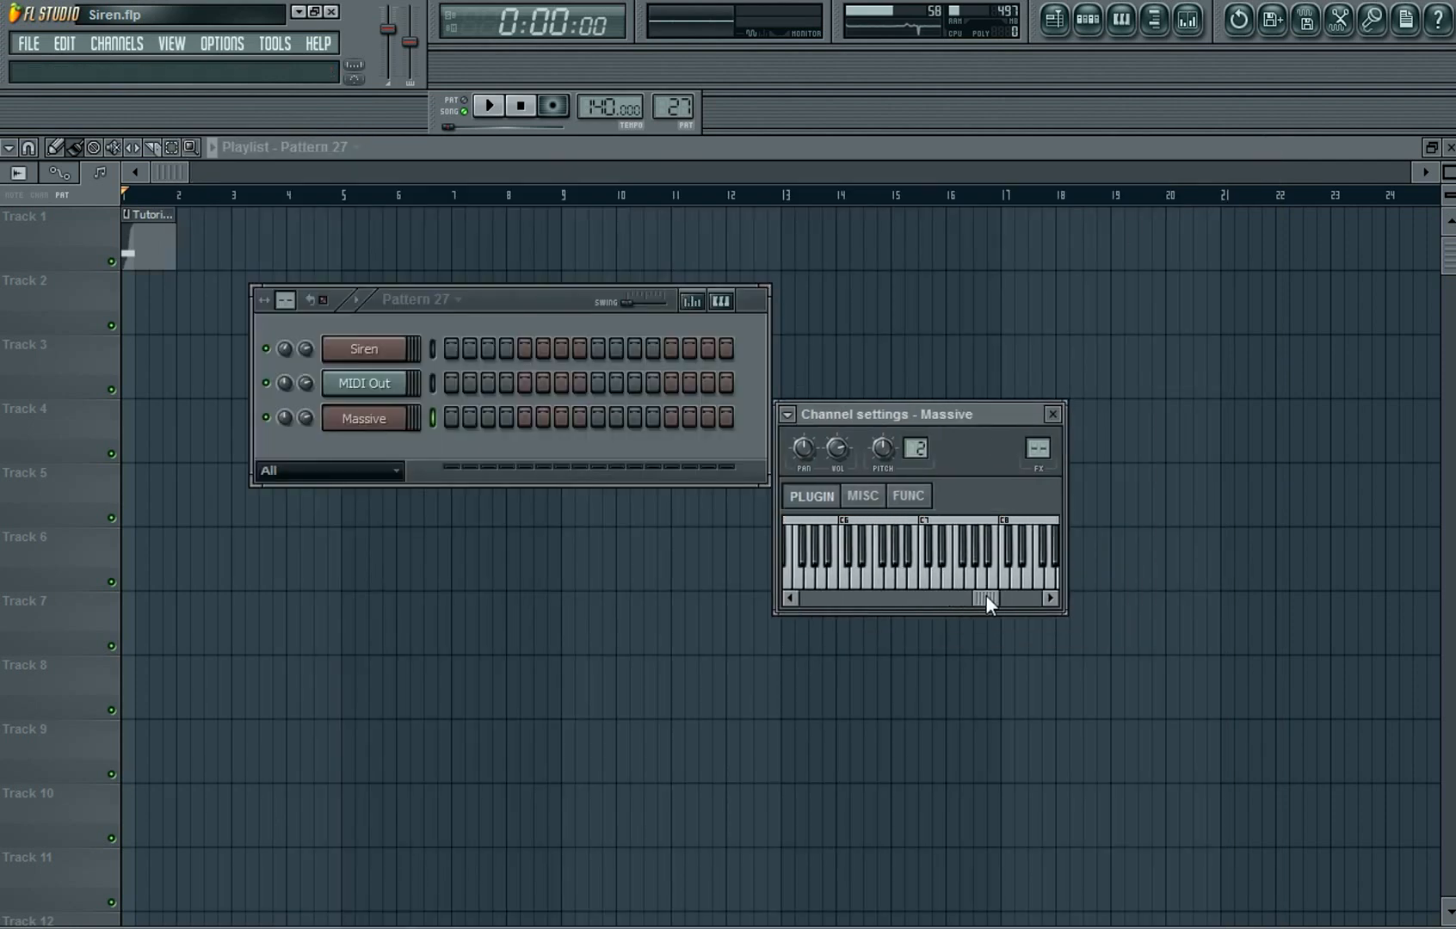
left_click(978, 588)
left_click(931, 589)
left_click(897, 587)
left_click(890, 580)
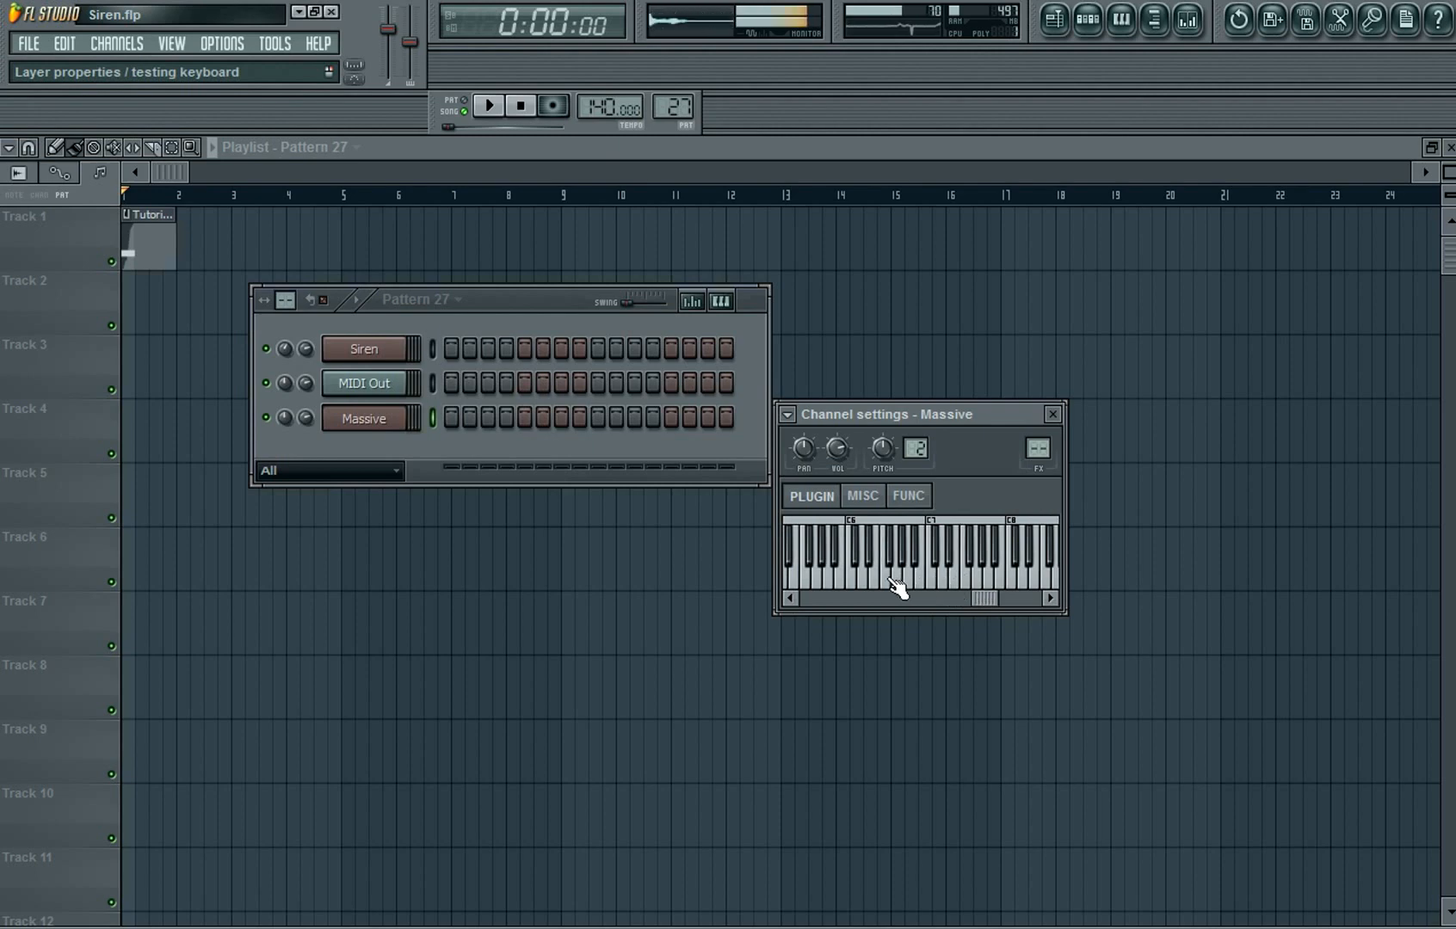
- Reopen Massive, shift its window slightly and lower the master volume to about 0.30
left_click(371, 419)
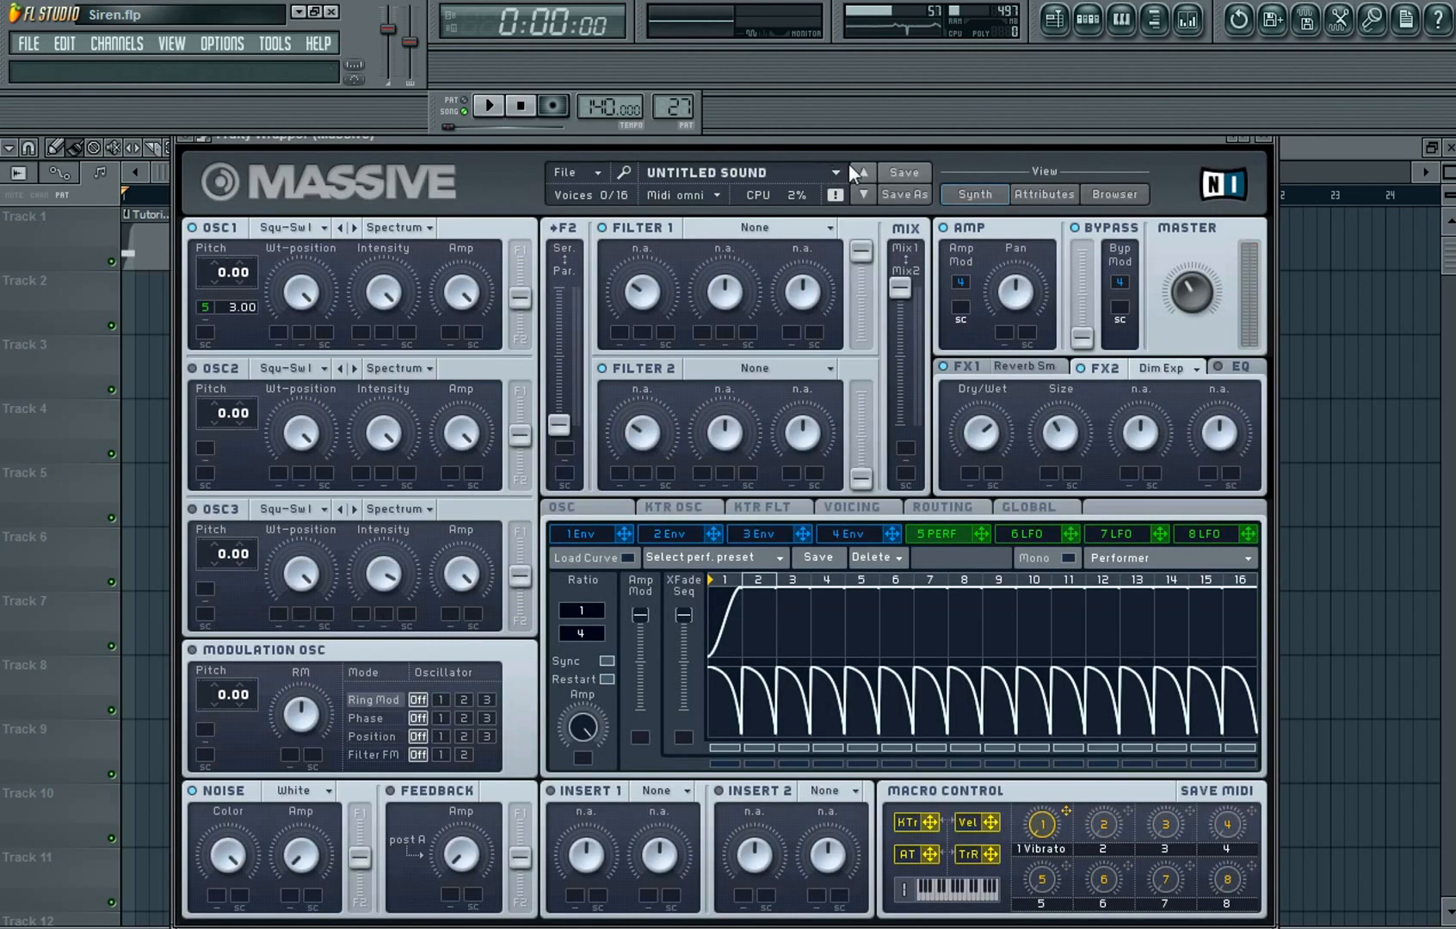
left_click_drag(858, 138, 909, 138)
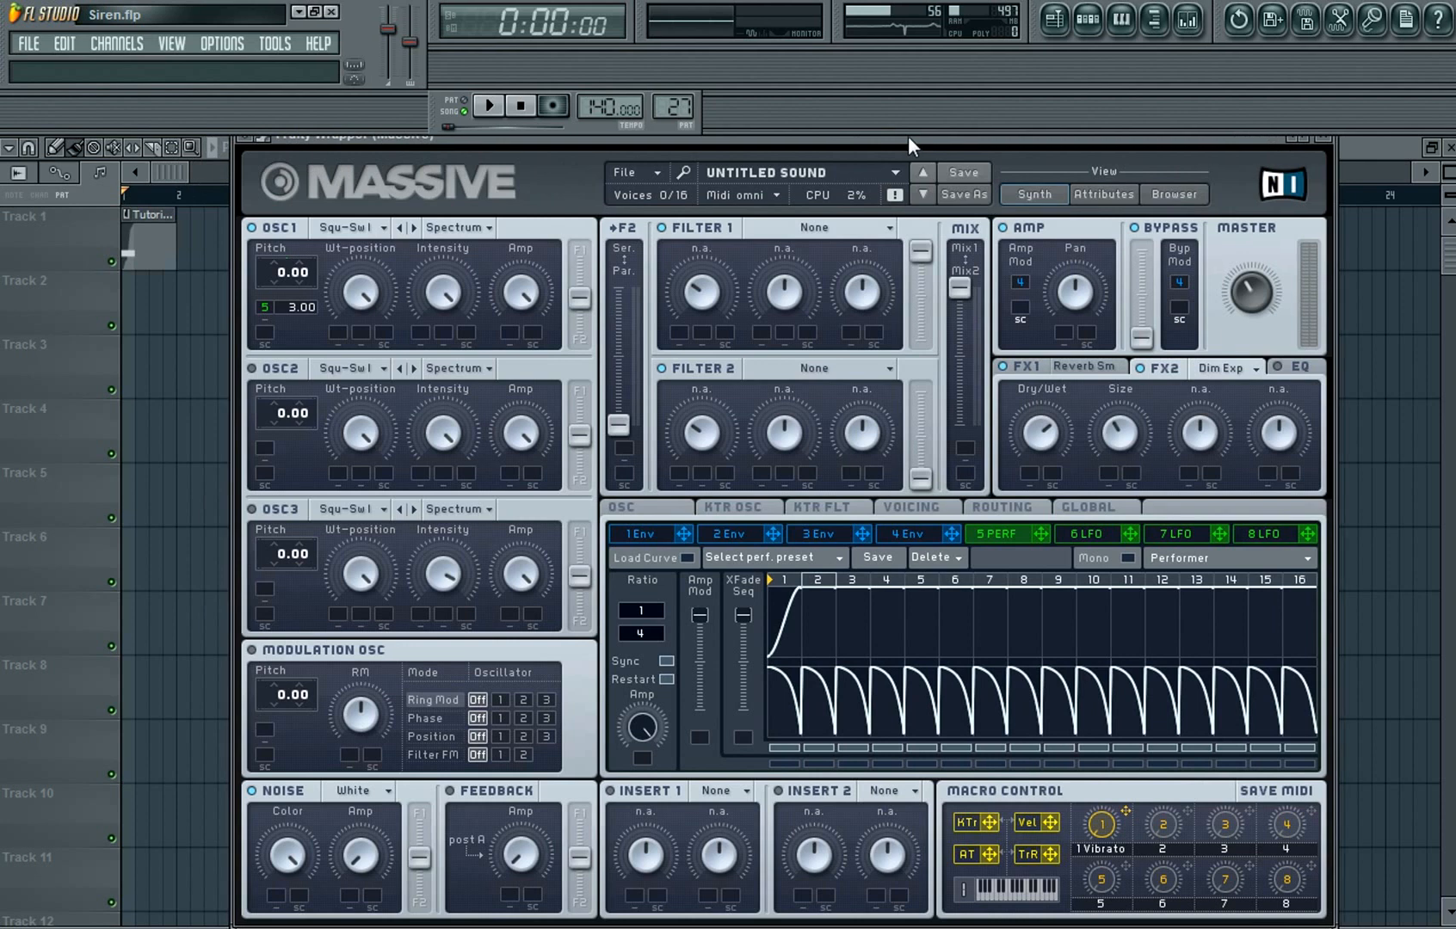
left_click_drag(1247, 296, 1246, 310)
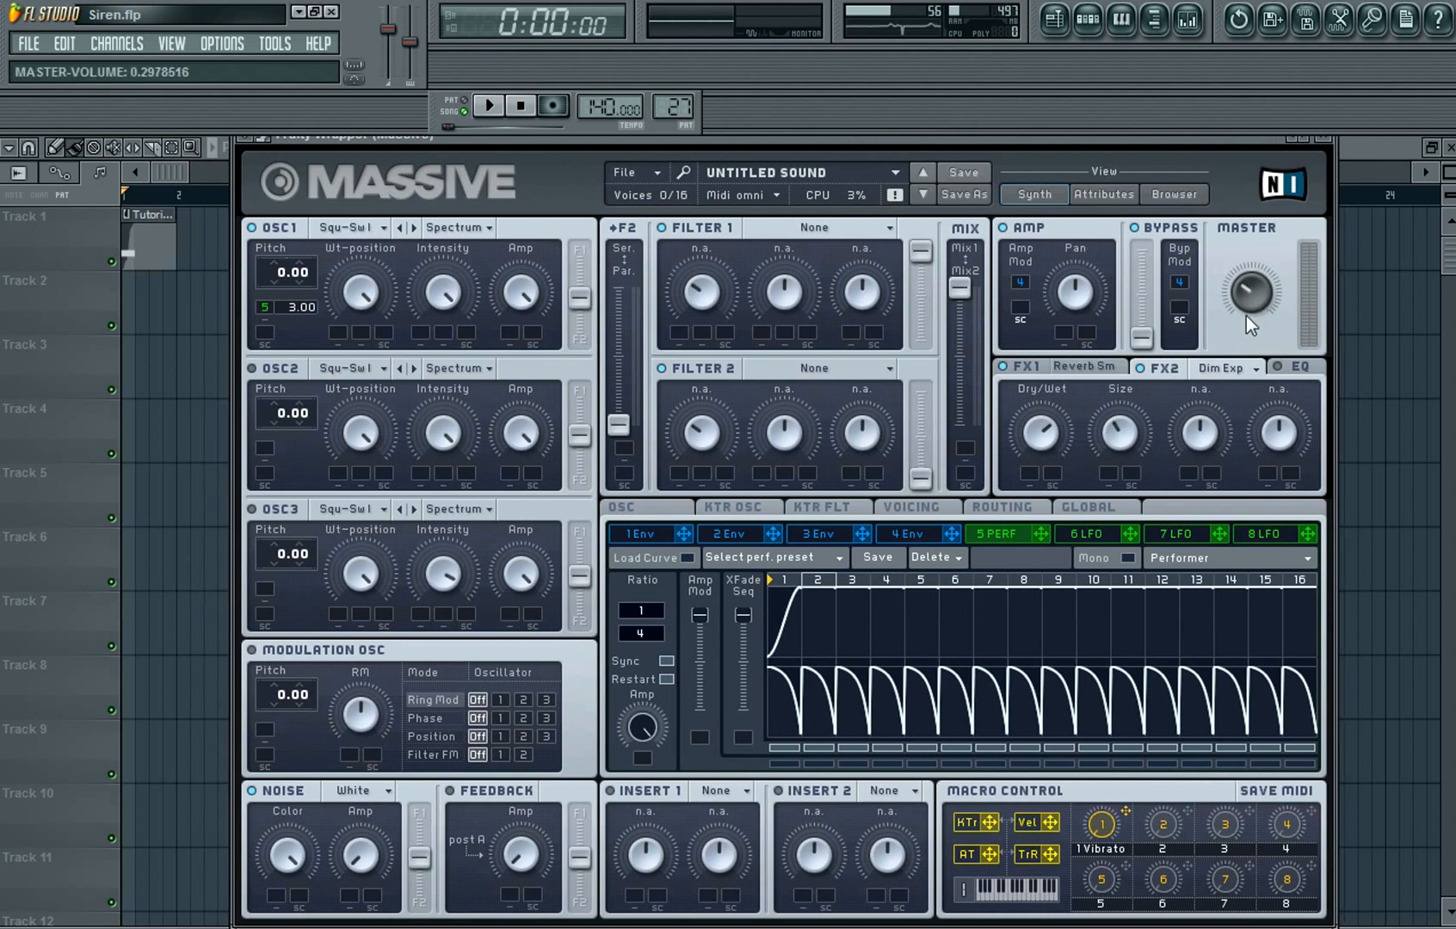
- Remove the performer modulation from OSC1's pitch, clear Macro 1 and assign that macro to the pitch with an amount of 3.00
right_click(293, 299)
left_click(284, 332)
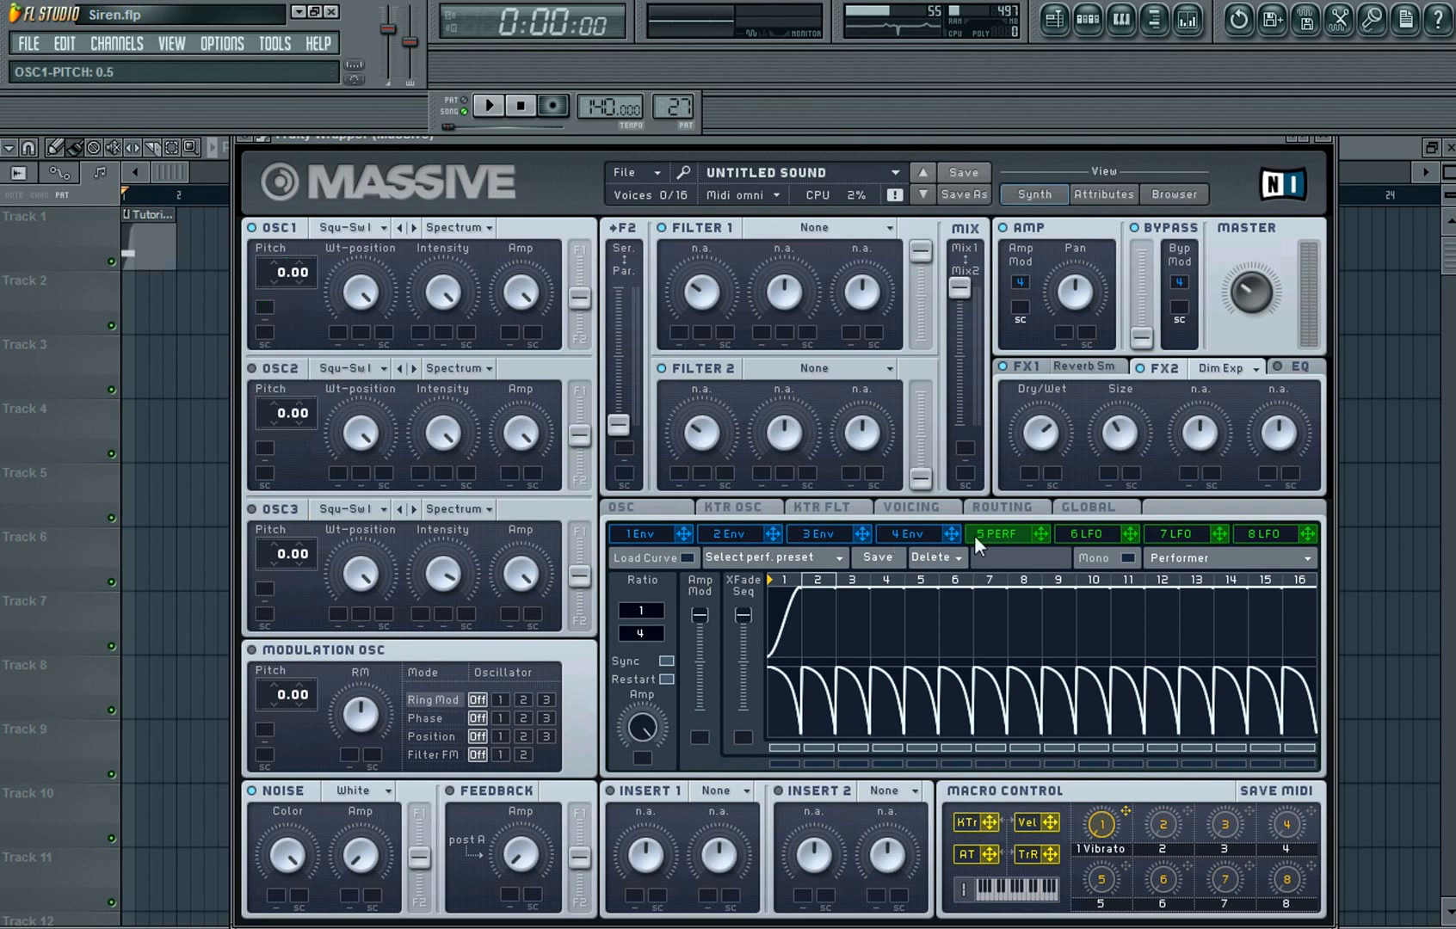
right_click(1100, 824)
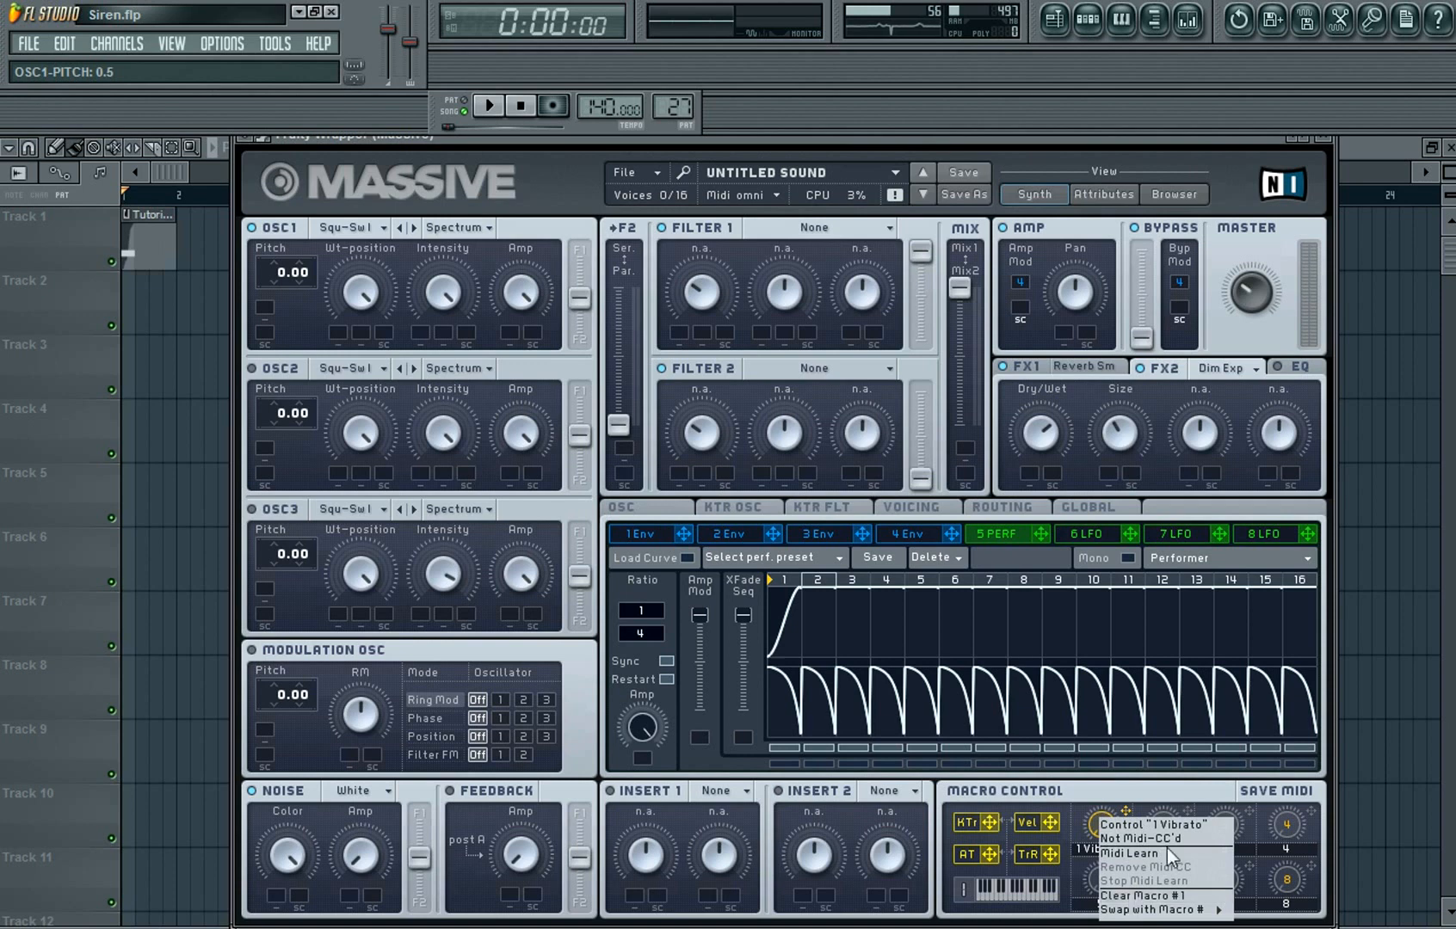
left_click(1163, 897)
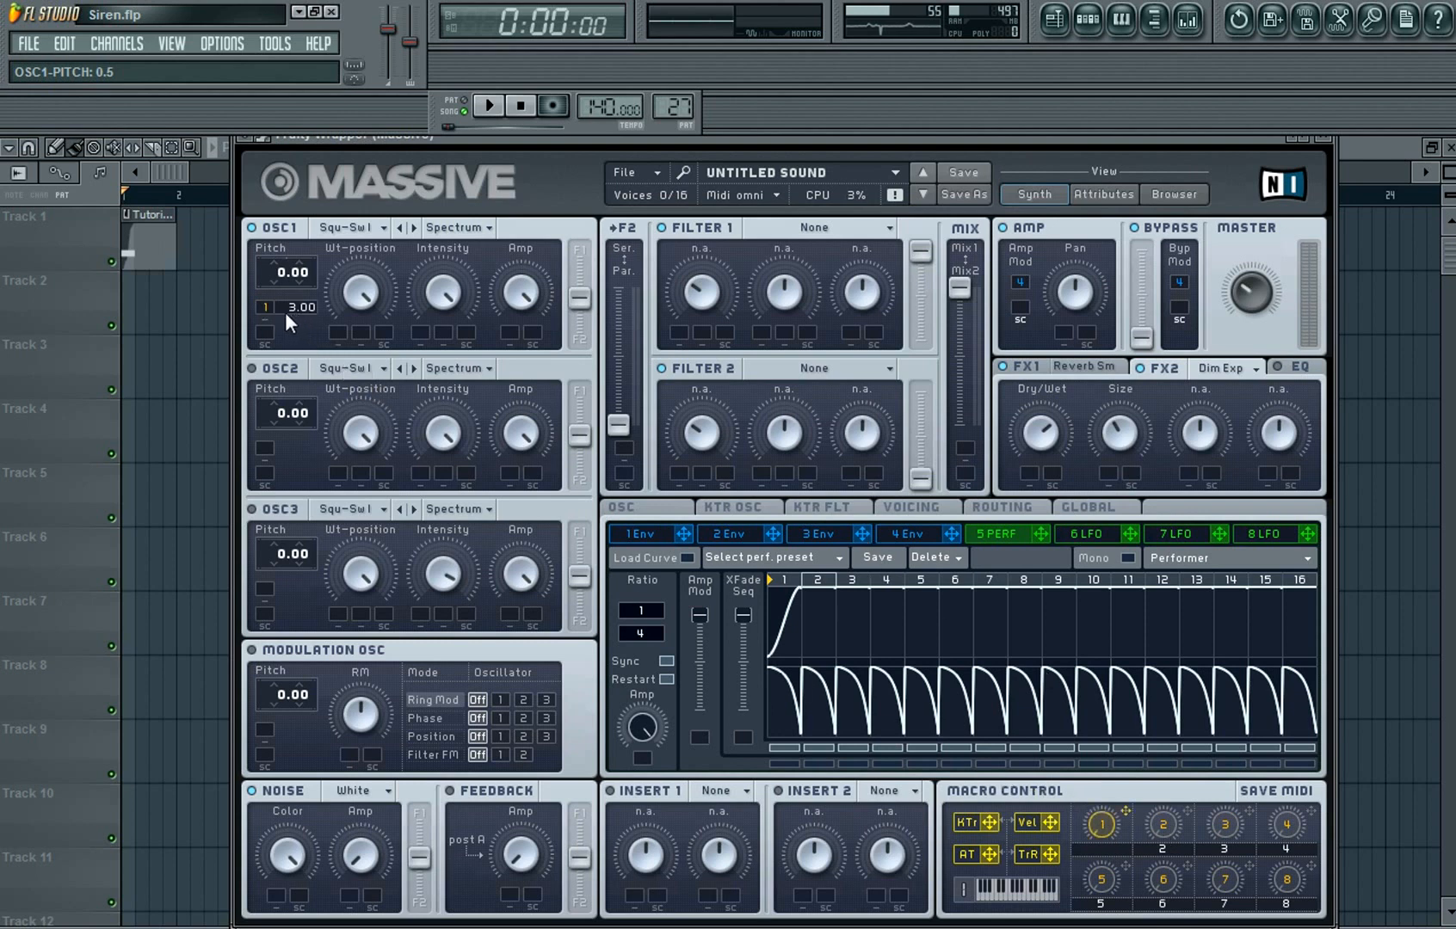
- Start MIDI Learn for Macro 1, find MACRO 1 among Massive's wrapper parameters and link it to the internal controller Dashboard (MIDI Out) - Wheel2
right_click(1103, 820)
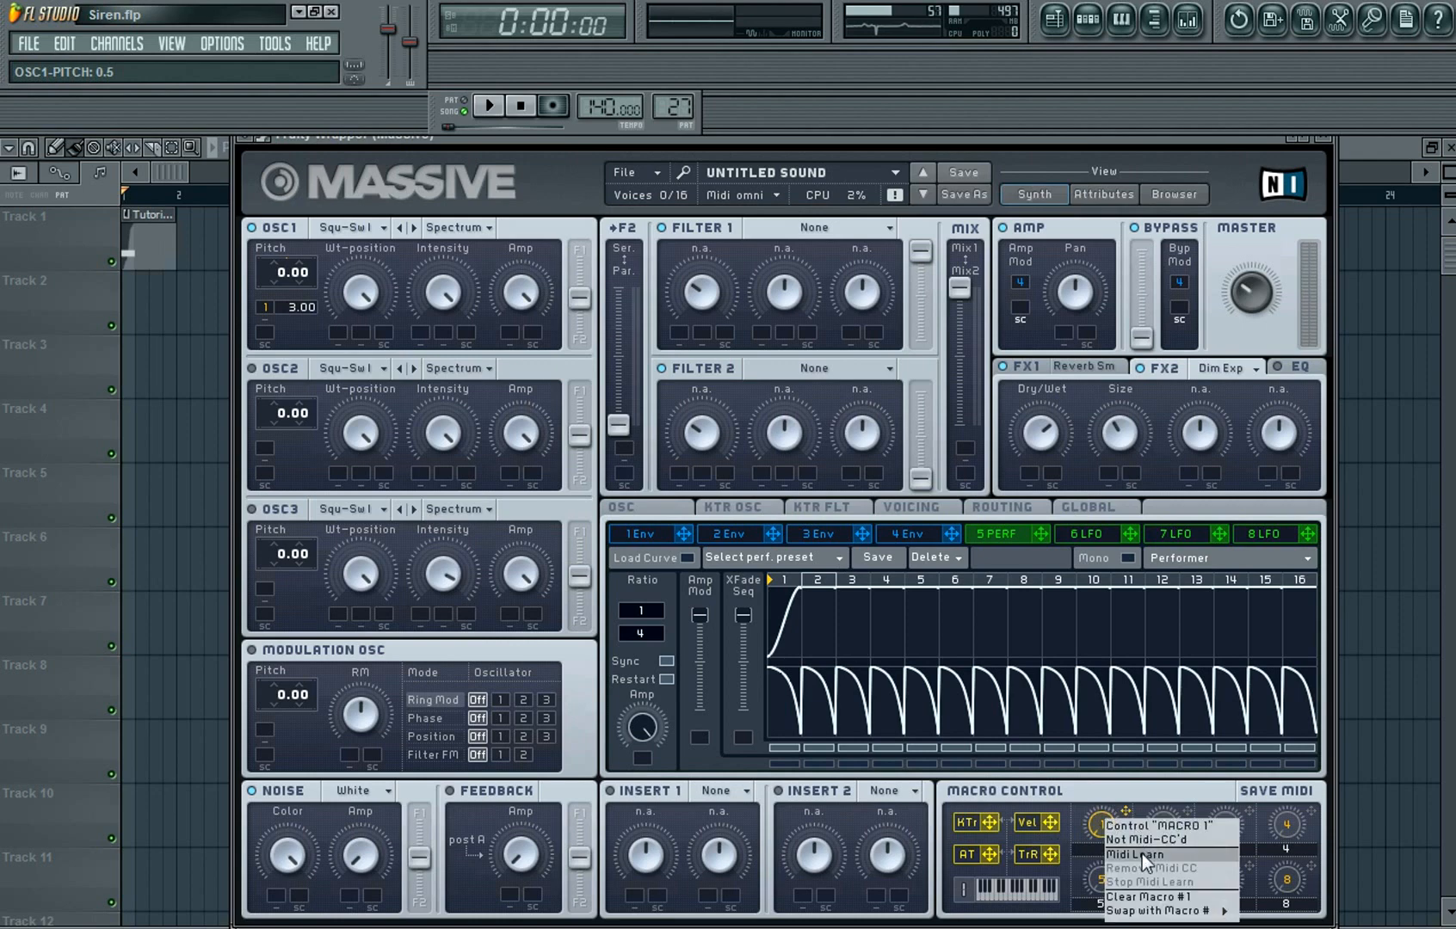
left_click(1141, 853)
left_click_drag(1204, 140, 1371, 145)
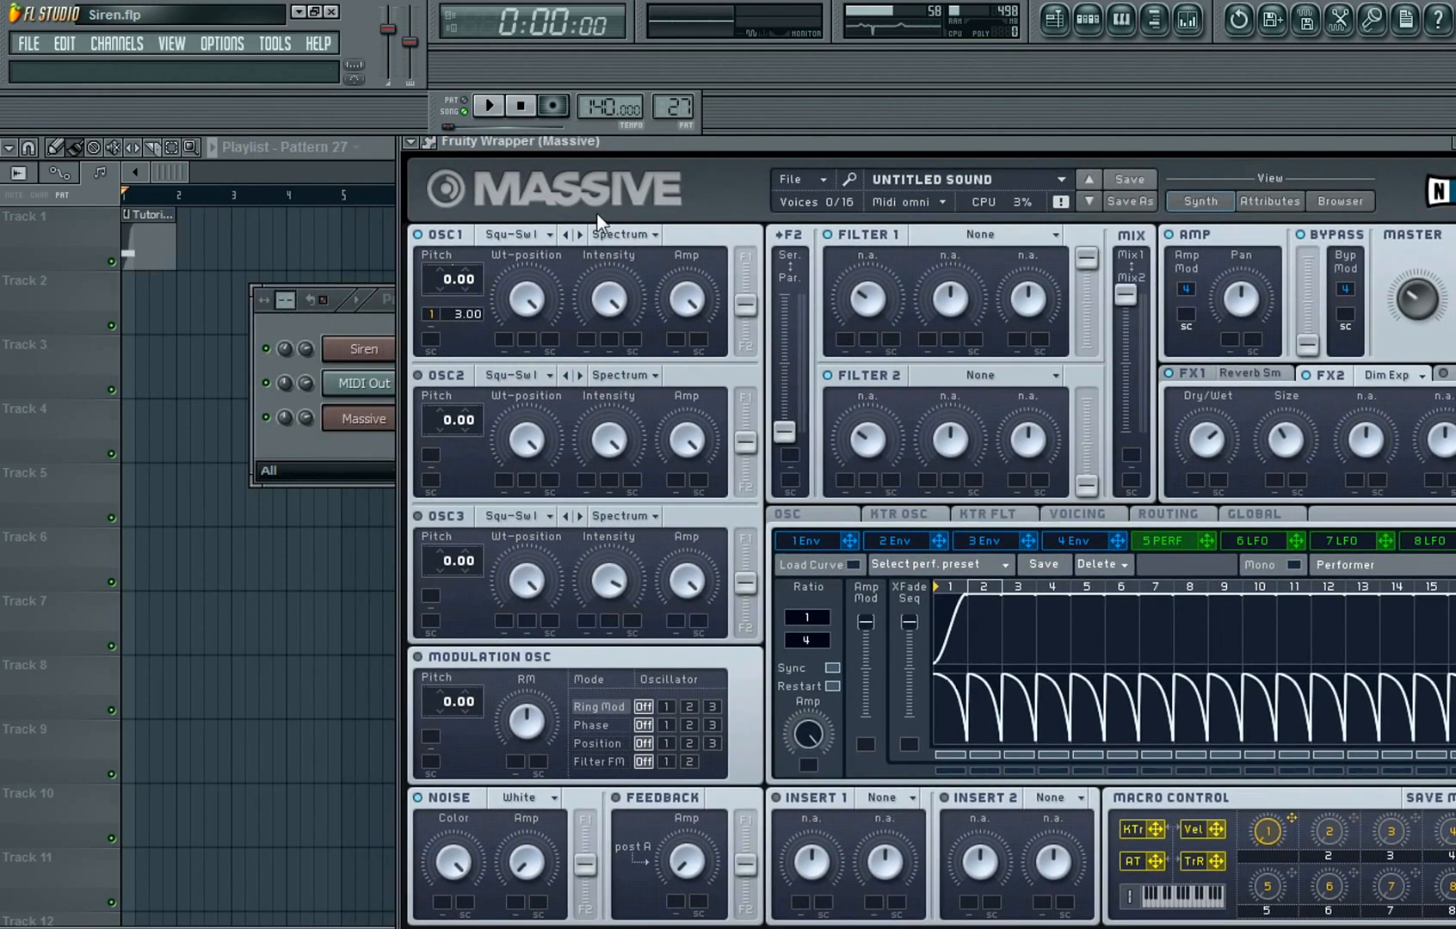
left_click(411, 142)
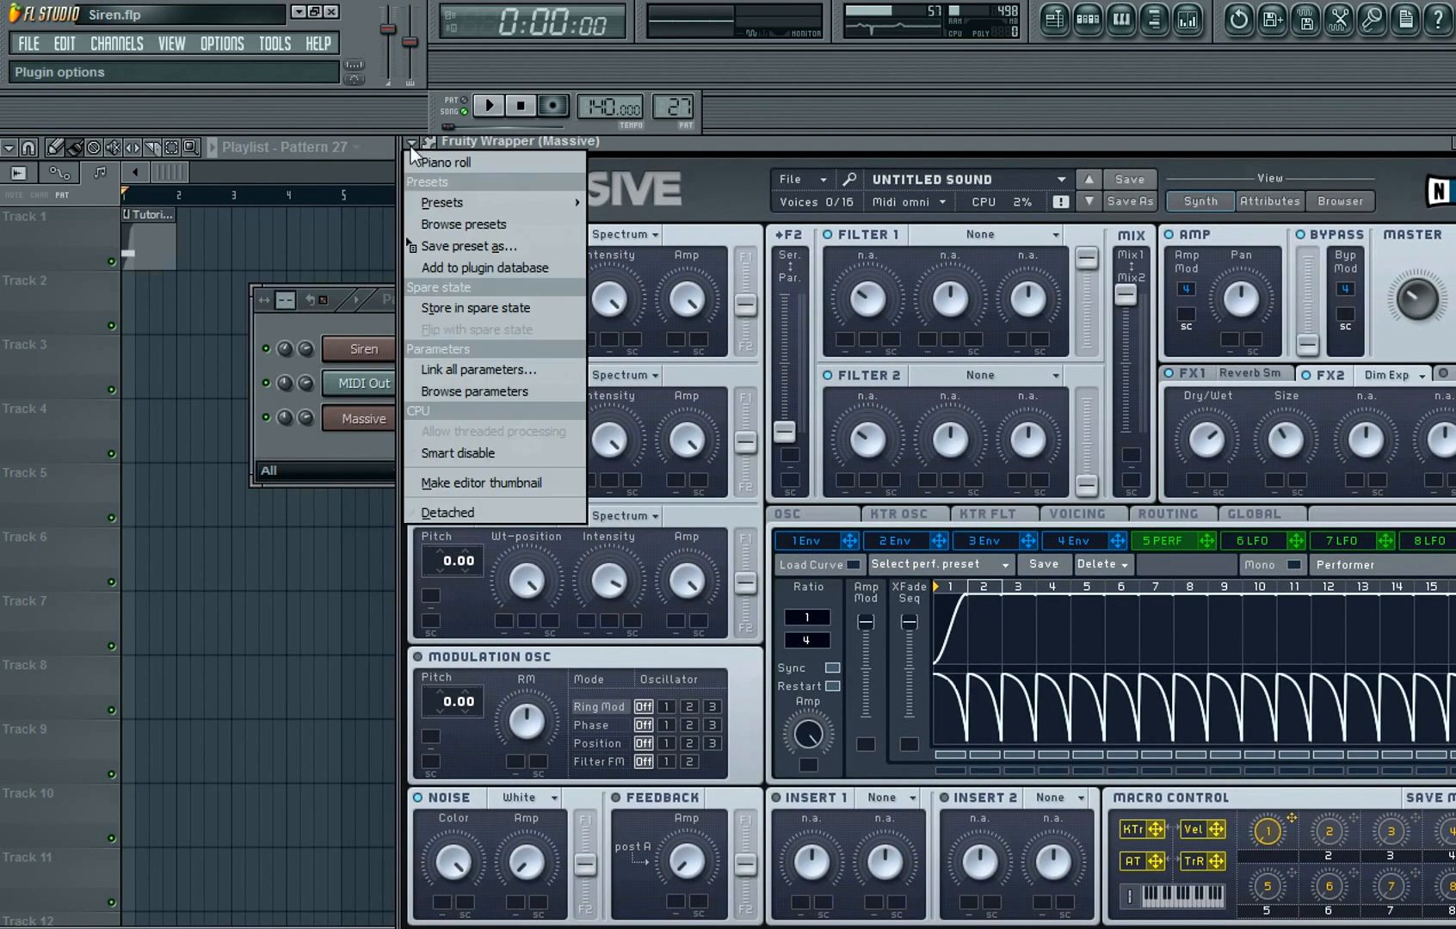
left_click(452, 392)
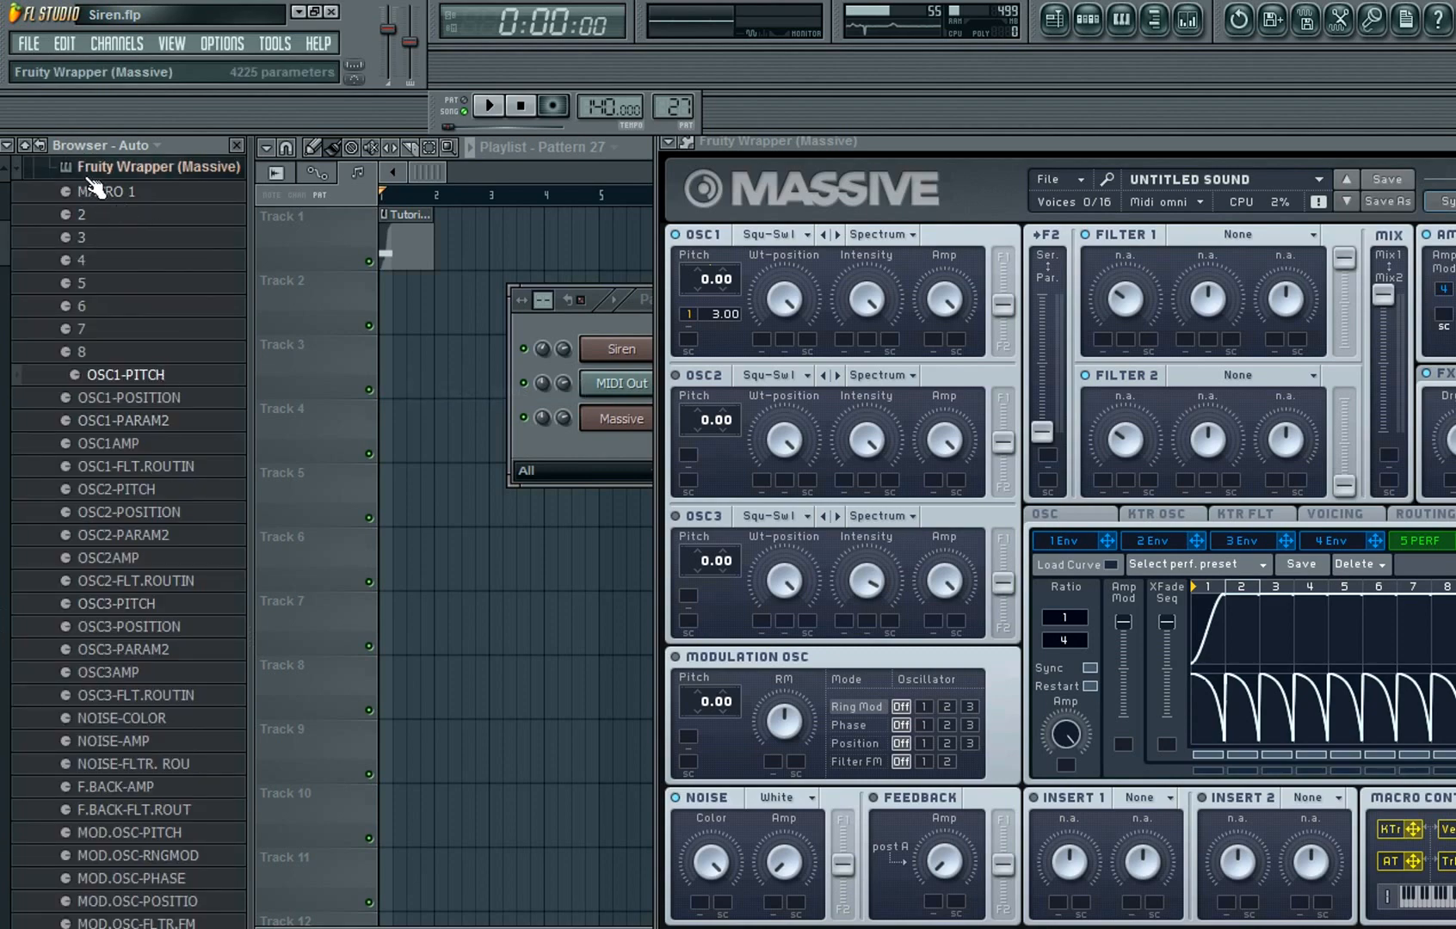
right_click(117, 198)
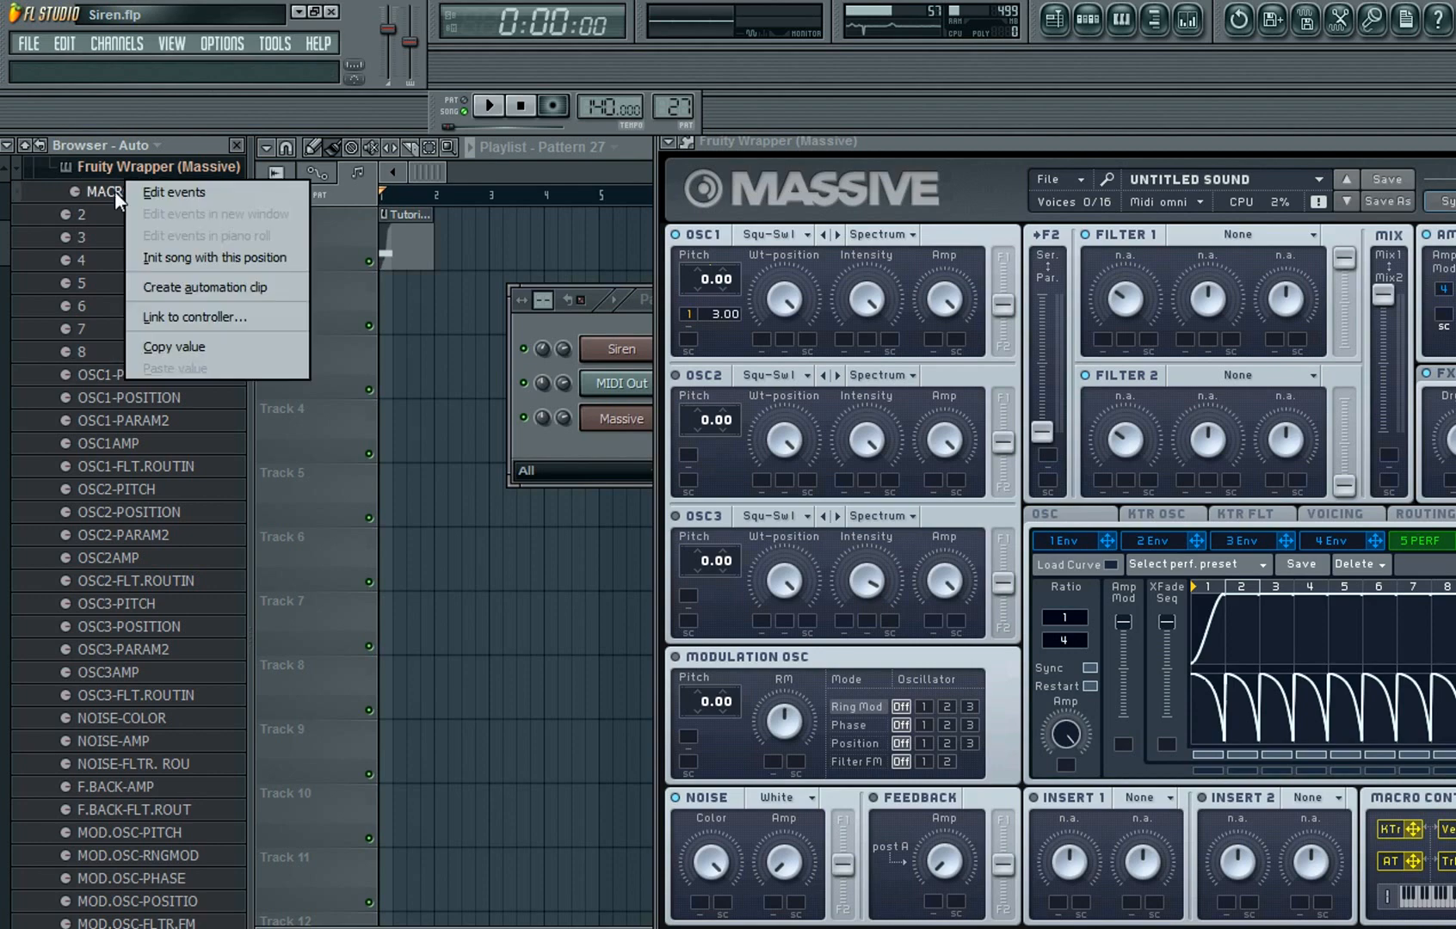
left_click(185, 316)
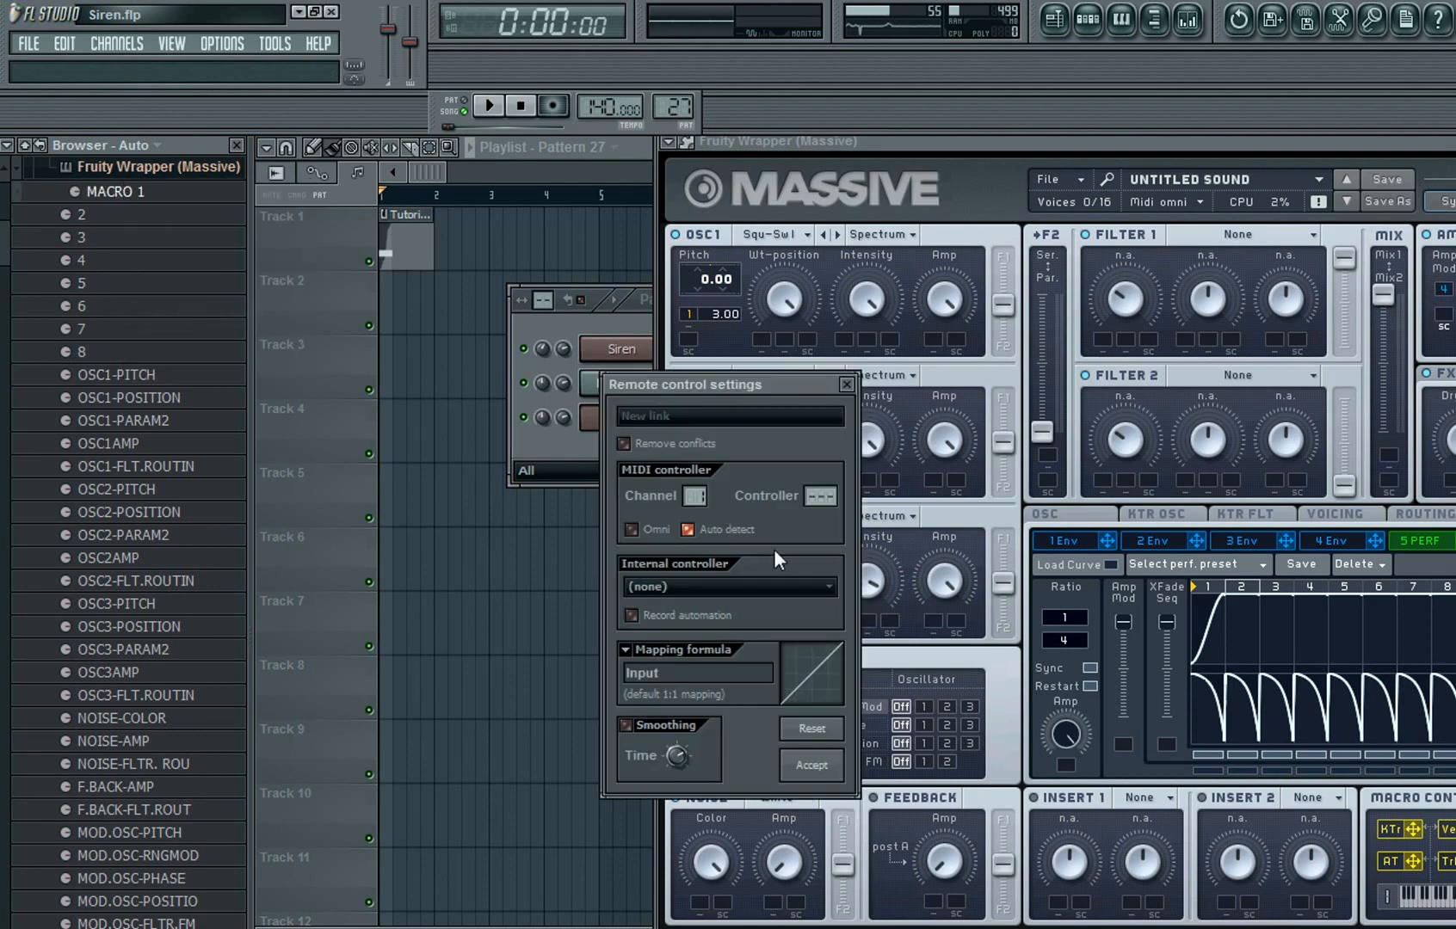
left_click_drag(741, 382, 641, 463)
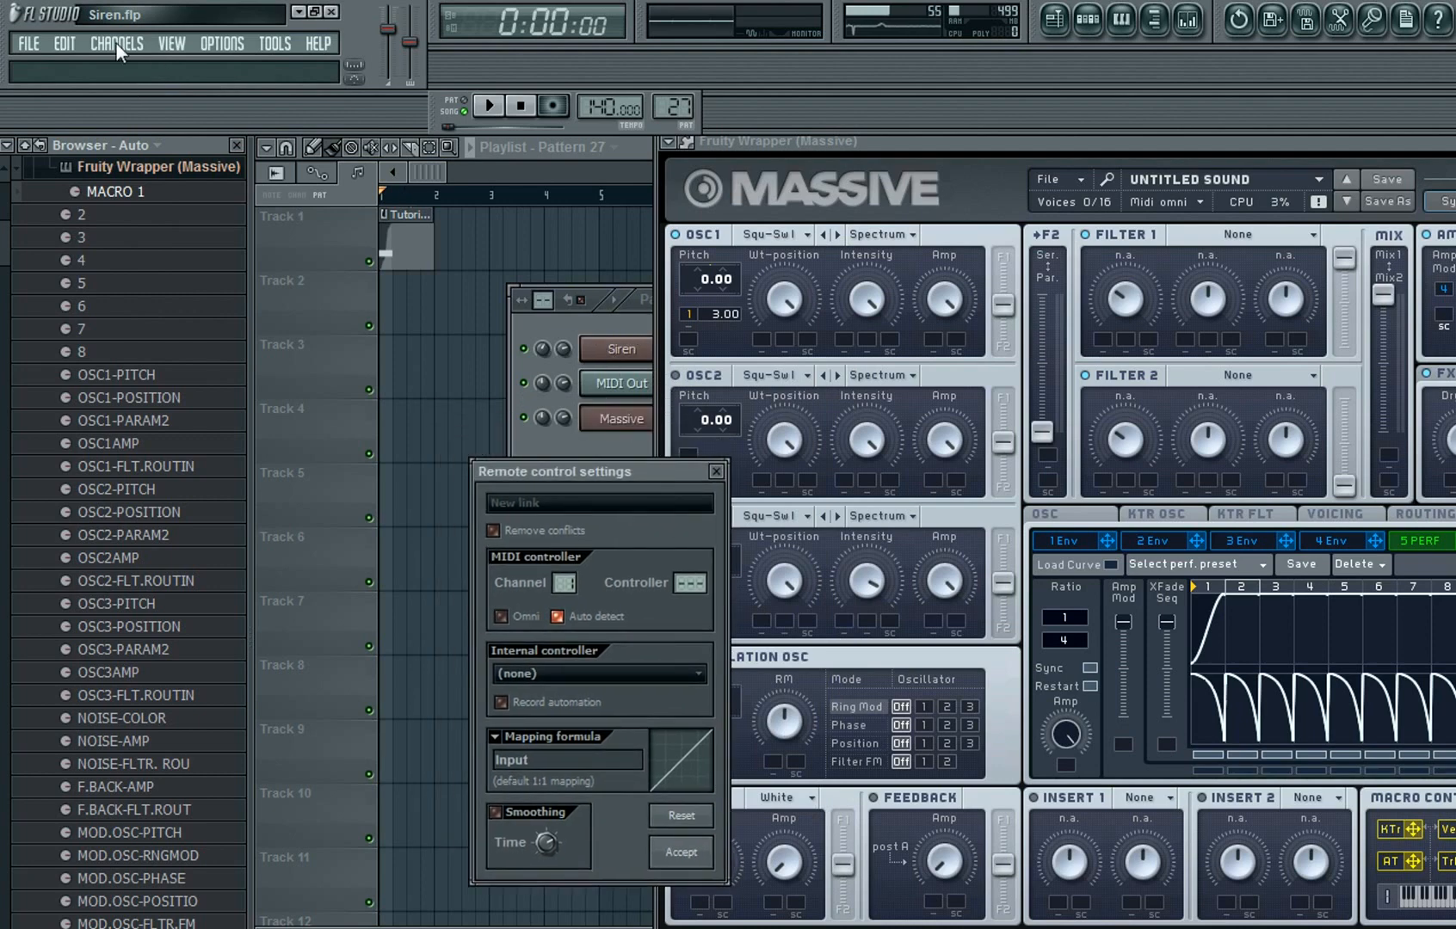
left_click(625, 671)
left_click(627, 745)
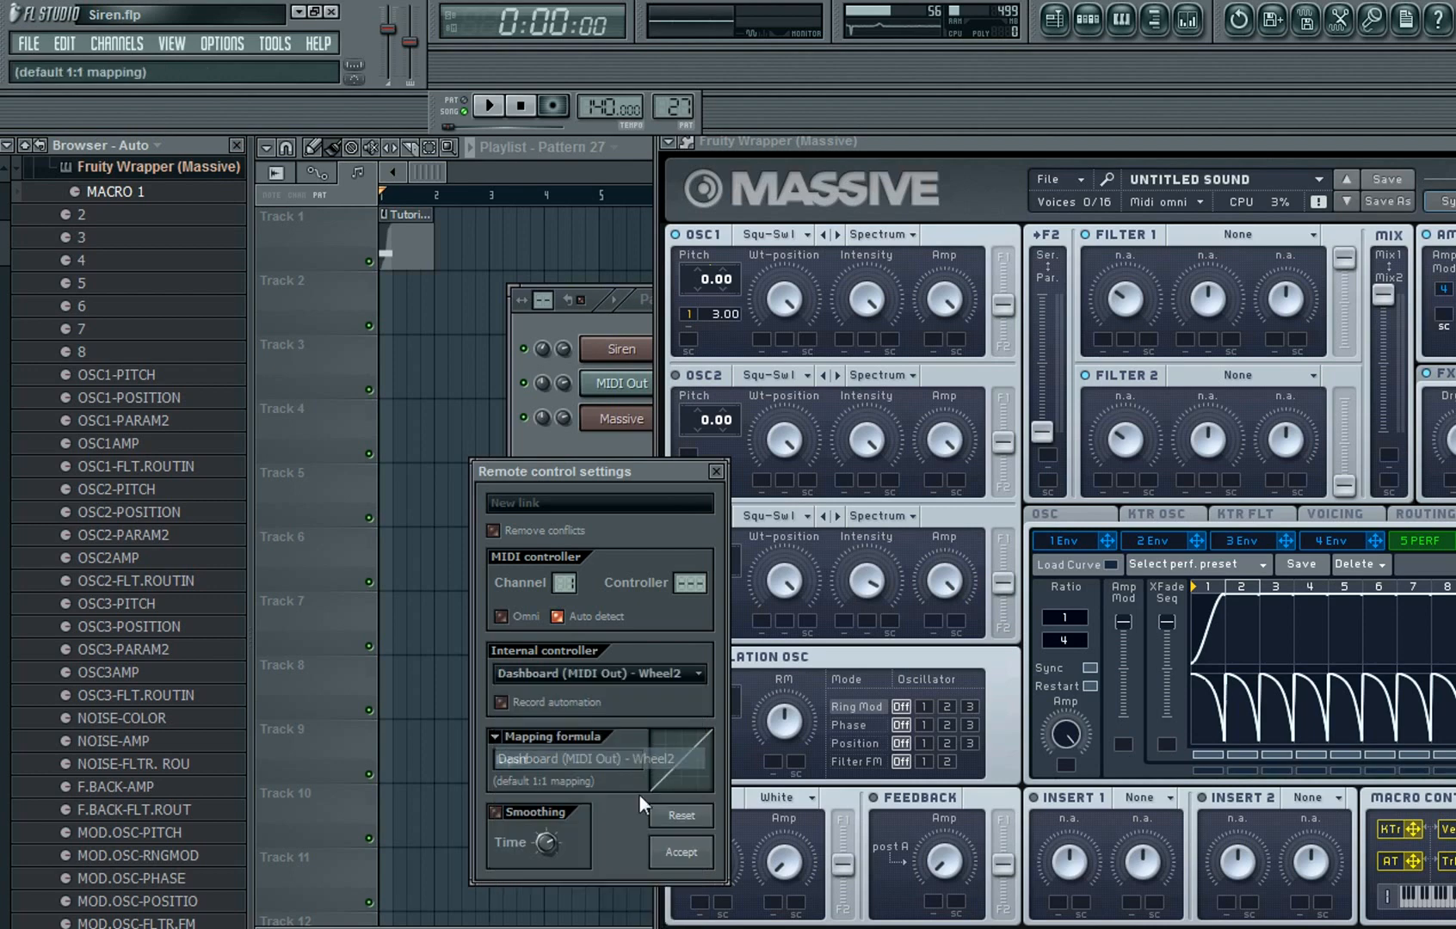
left_click(680, 852)
- Add a Dashboard channel, load its MIDI Out preset and close the Dashboard window
left_click(641, 400)
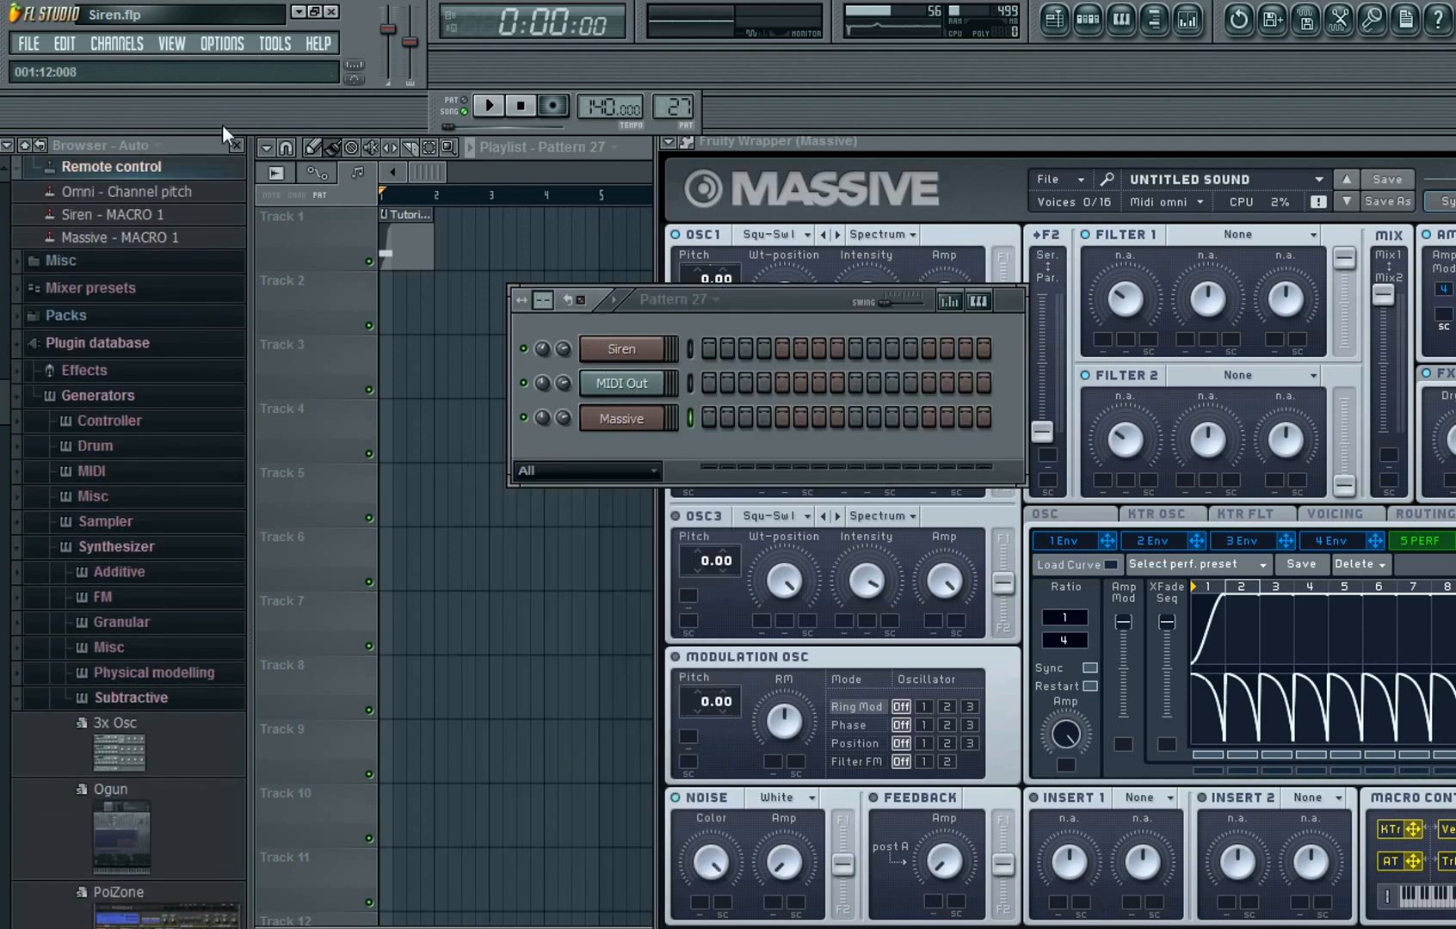
left_click(236, 145)
left_click(138, 43)
mouse_move(148, 66)
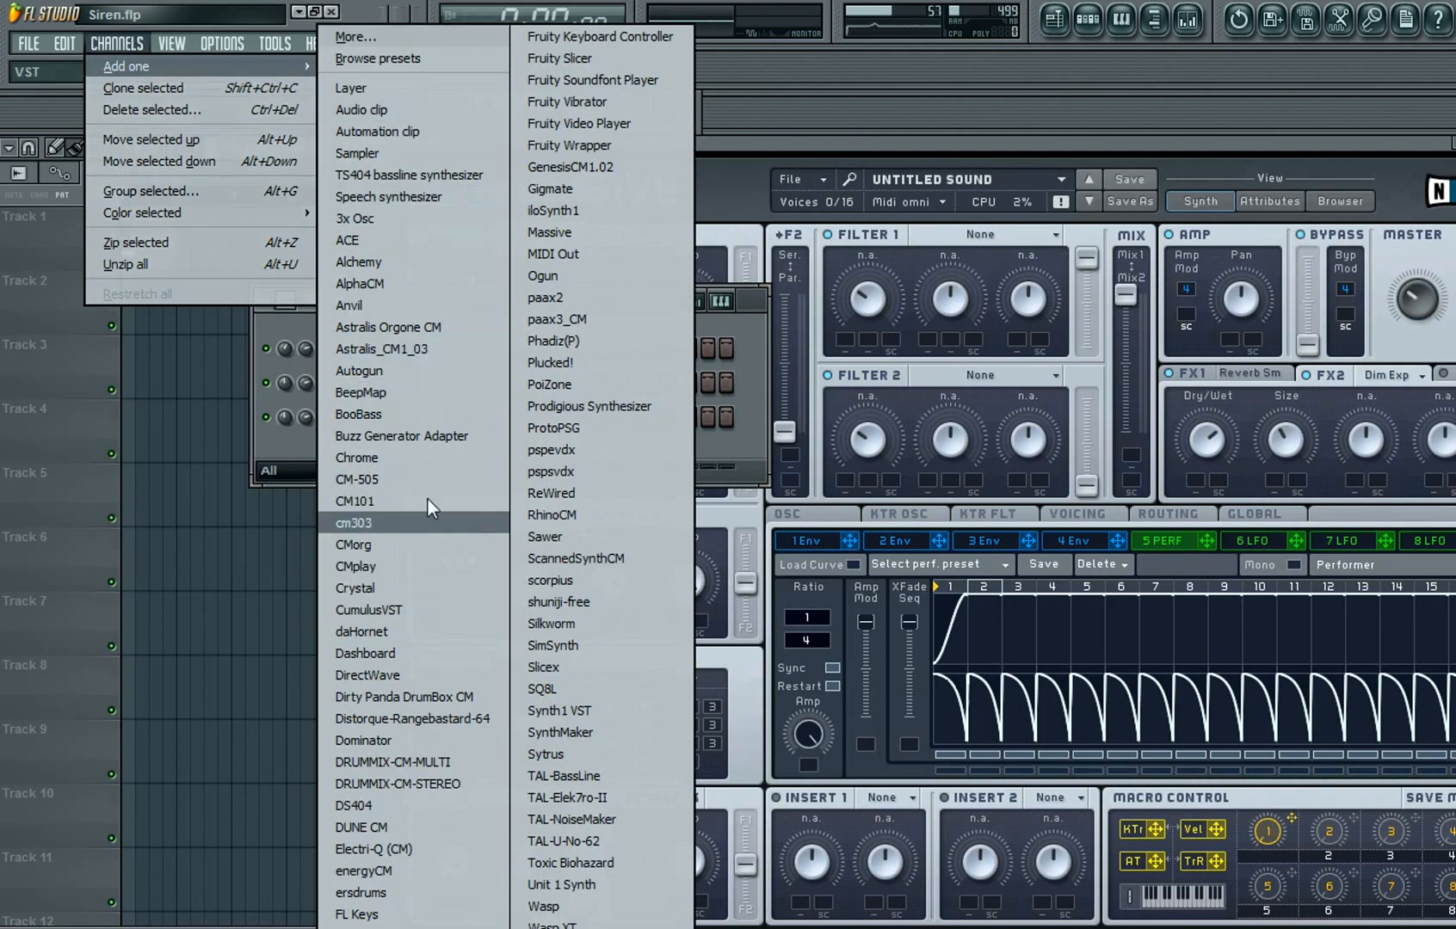
left_click(398, 654)
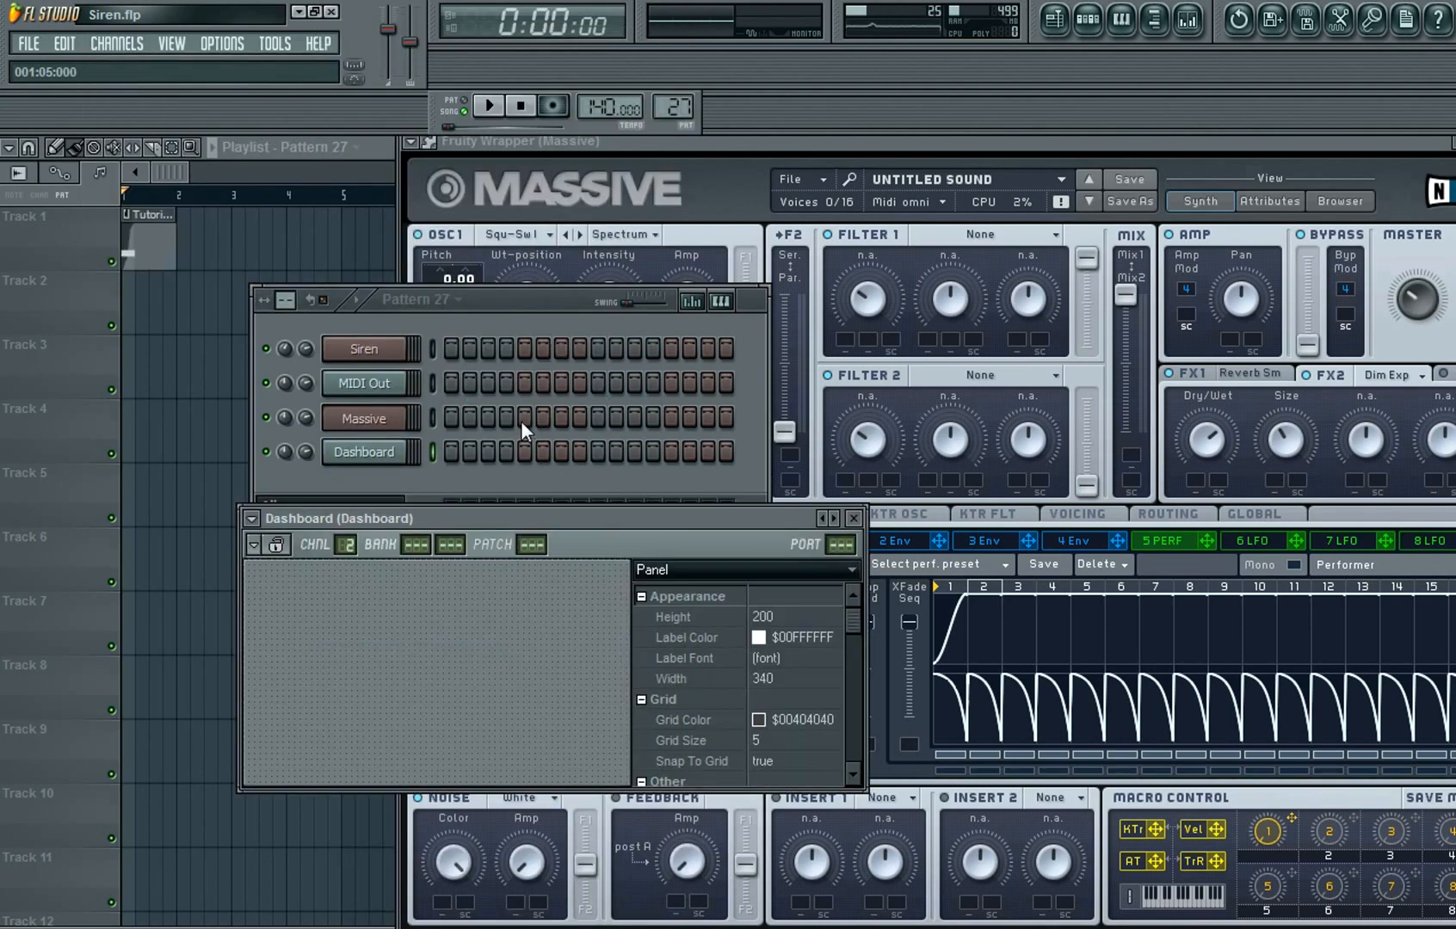
left_click(251, 520)
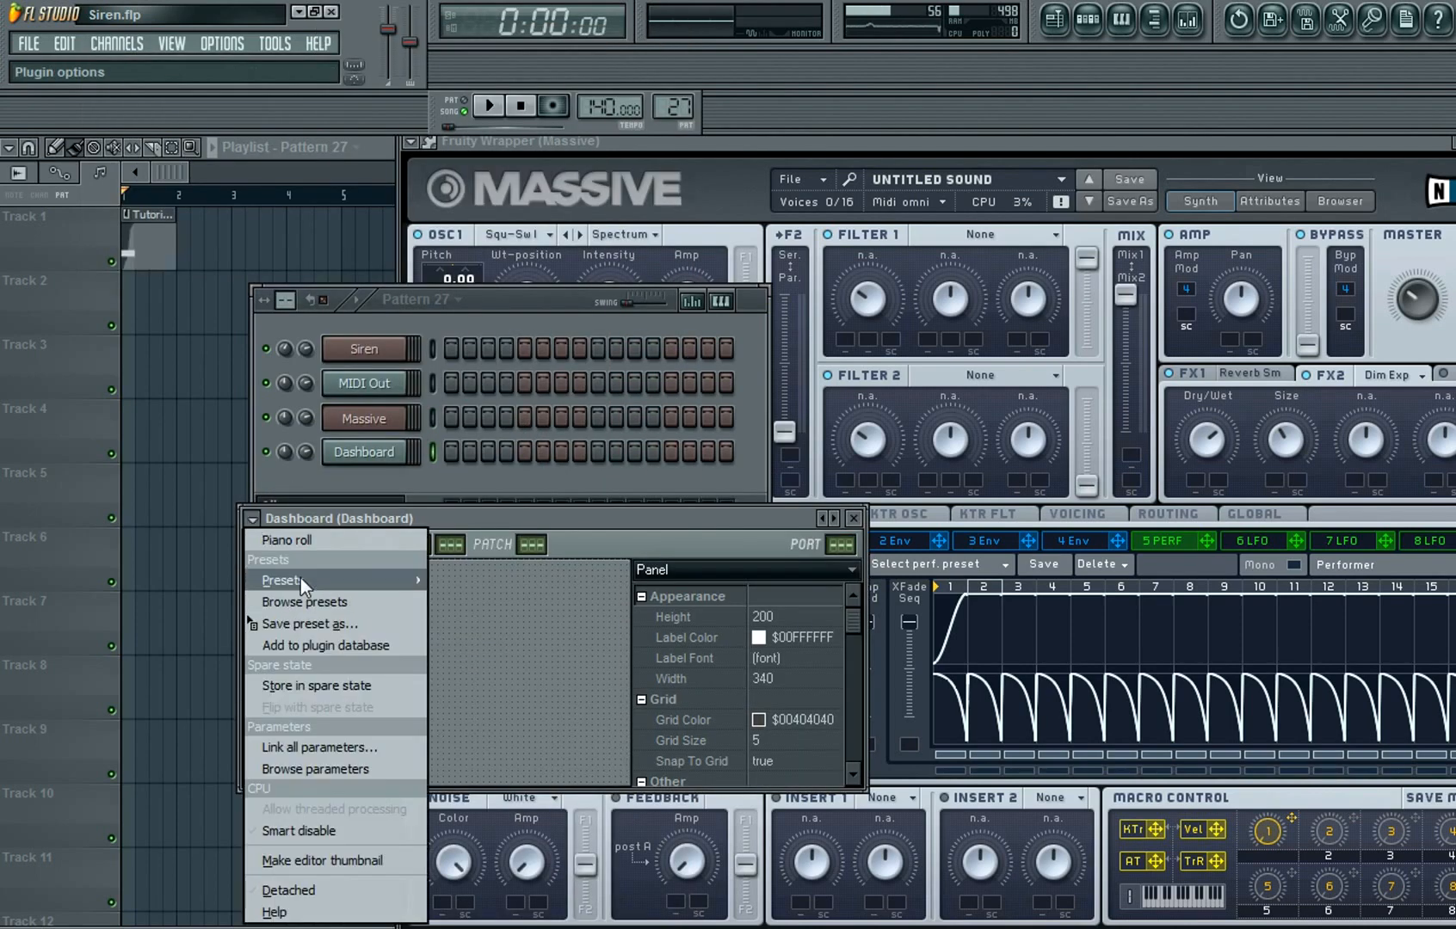
mouse_move(300, 578)
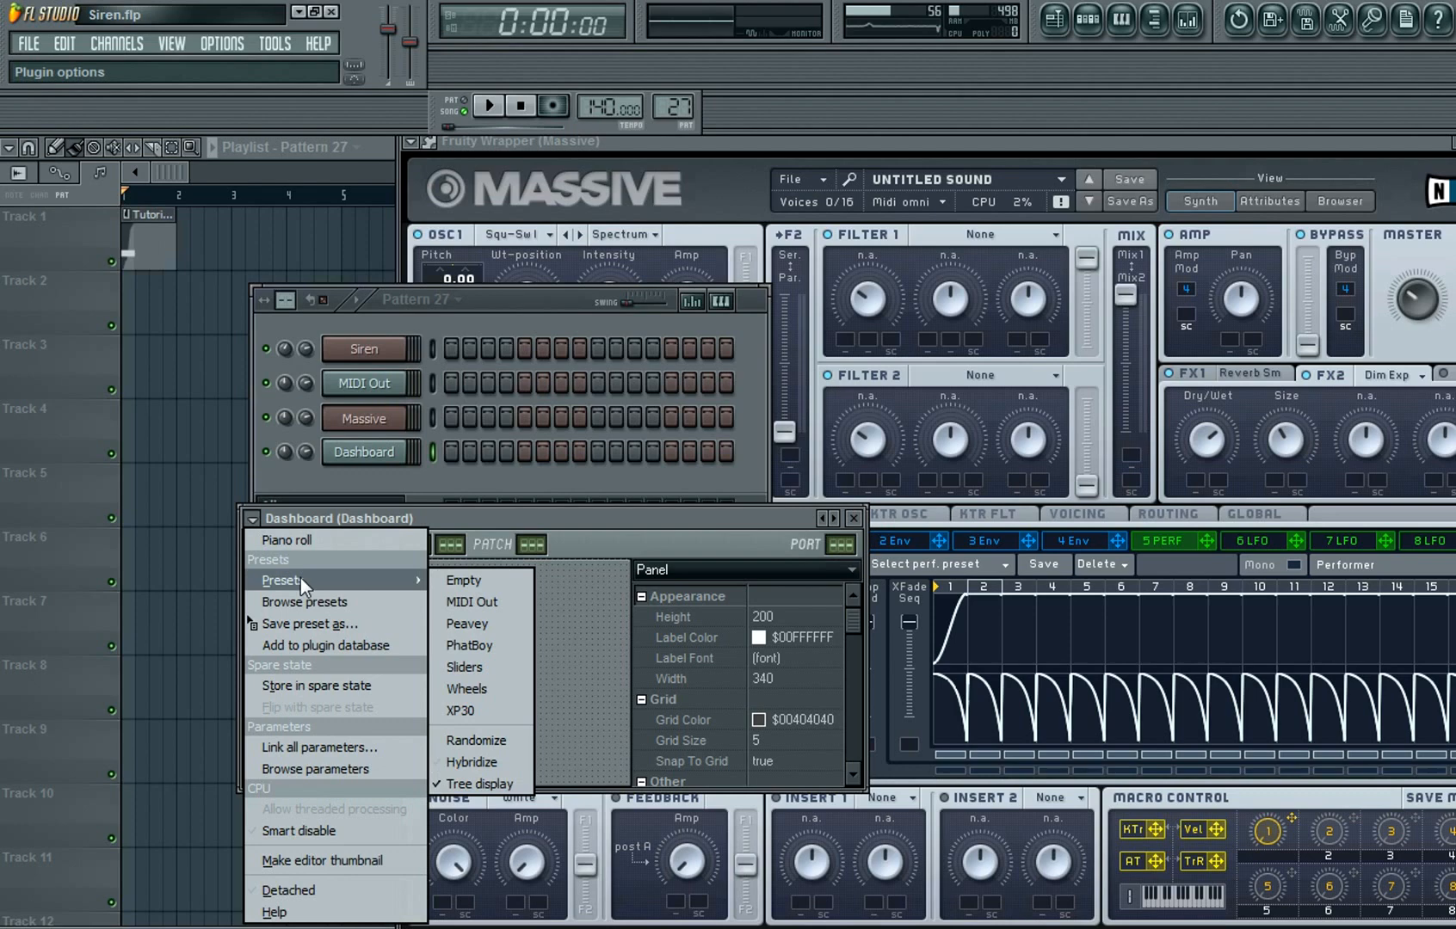
left_click(467, 601)
left_click_drag(556, 517, 714, 462)
left_click(804, 462)
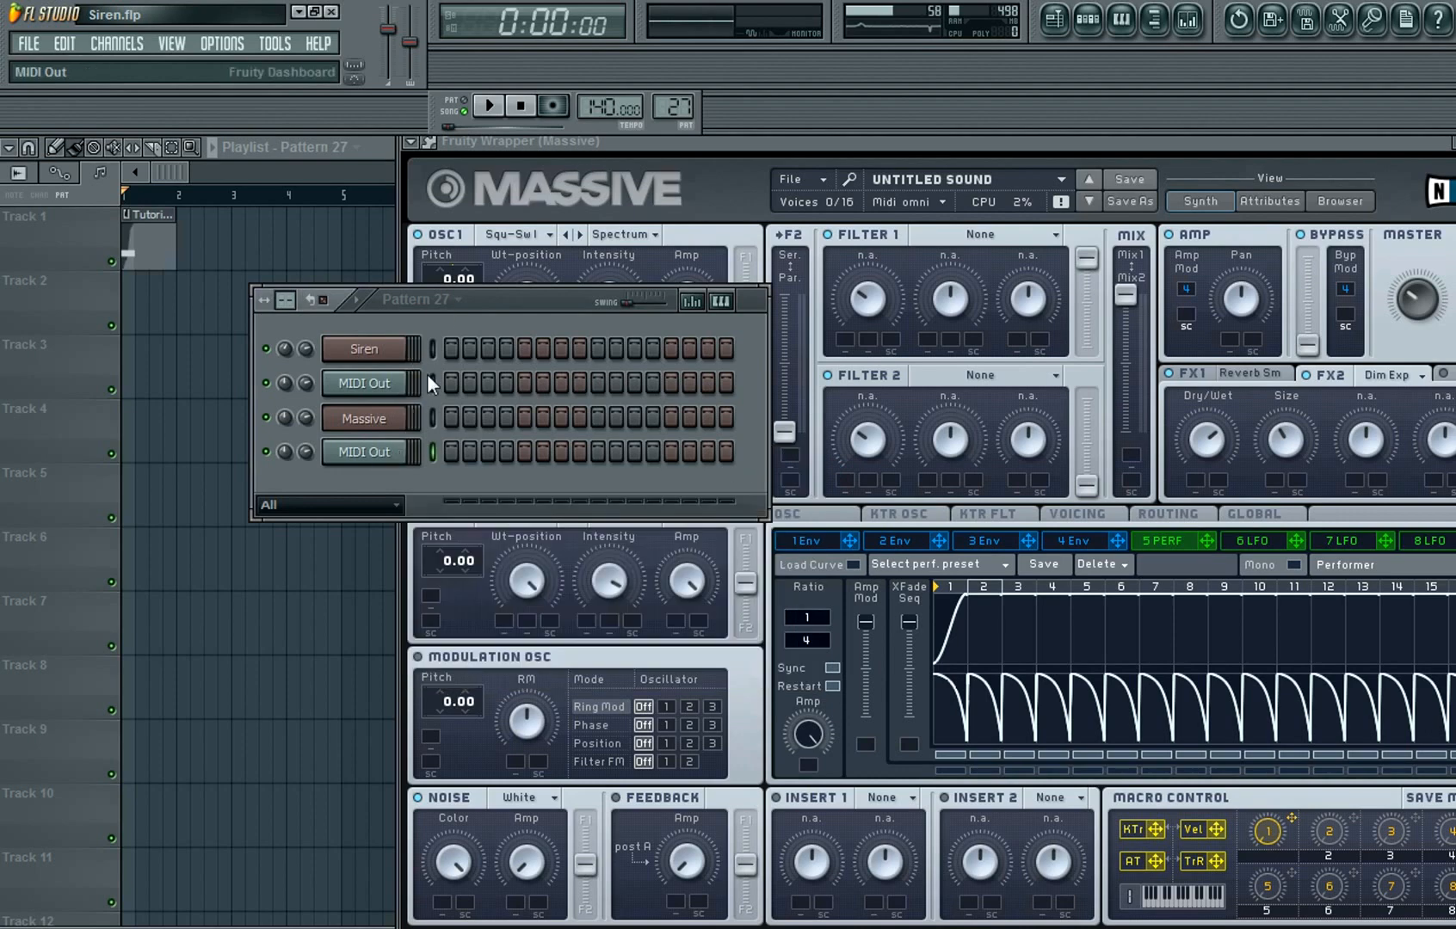
- Browse Massive's parameters, reopen MACRO 1's controller link and reselect Dashboard (MIDI Out) - Wheel2 as the internal controller
left_click(602, 141)
left_click(411, 141)
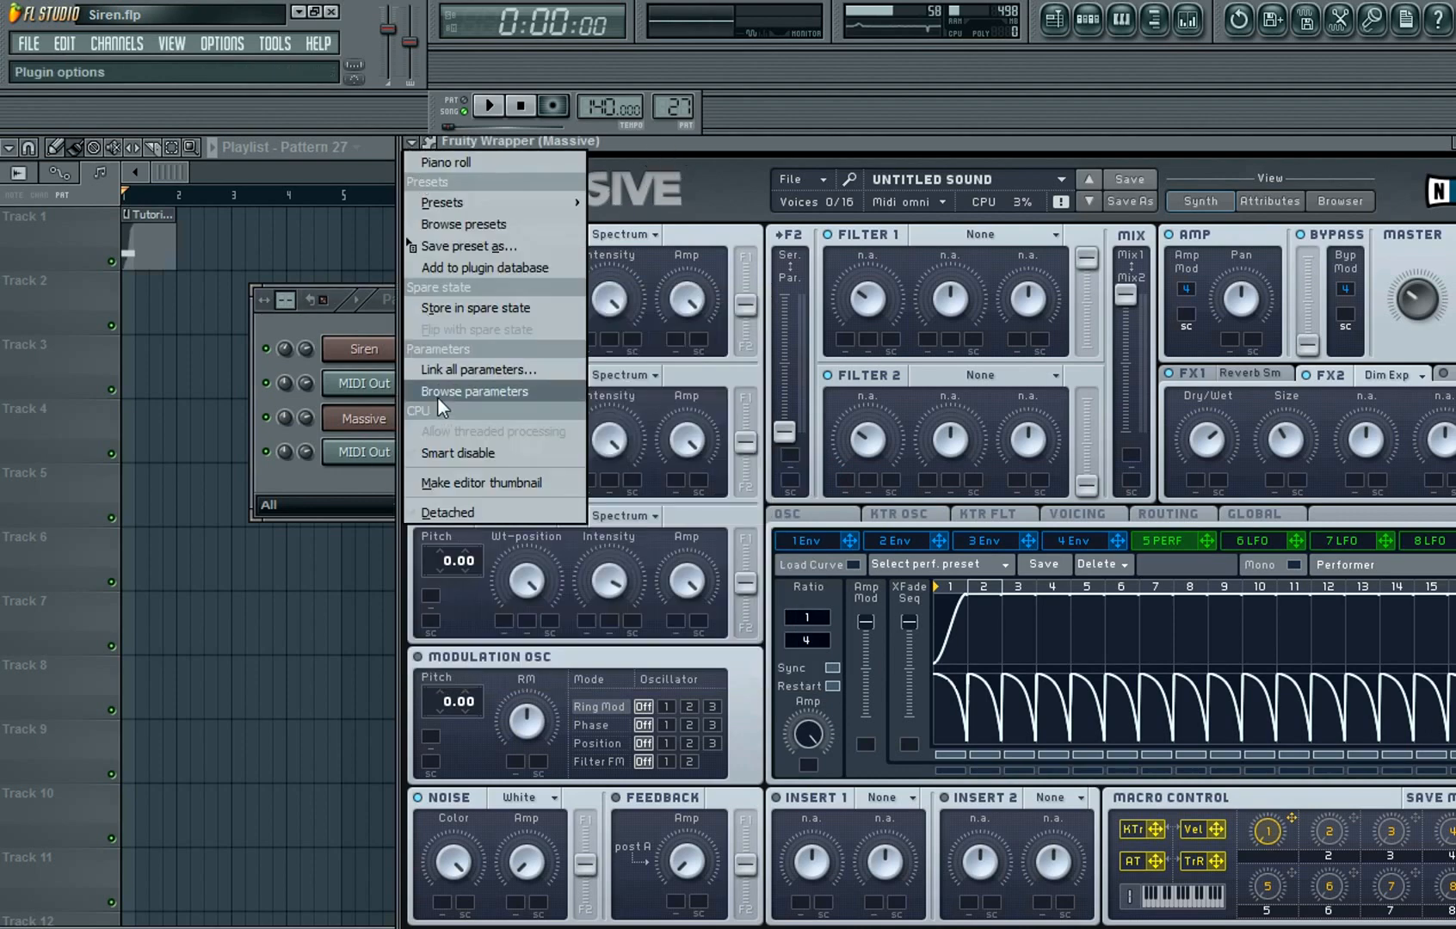
left_click(437, 392)
right_click(93, 314)
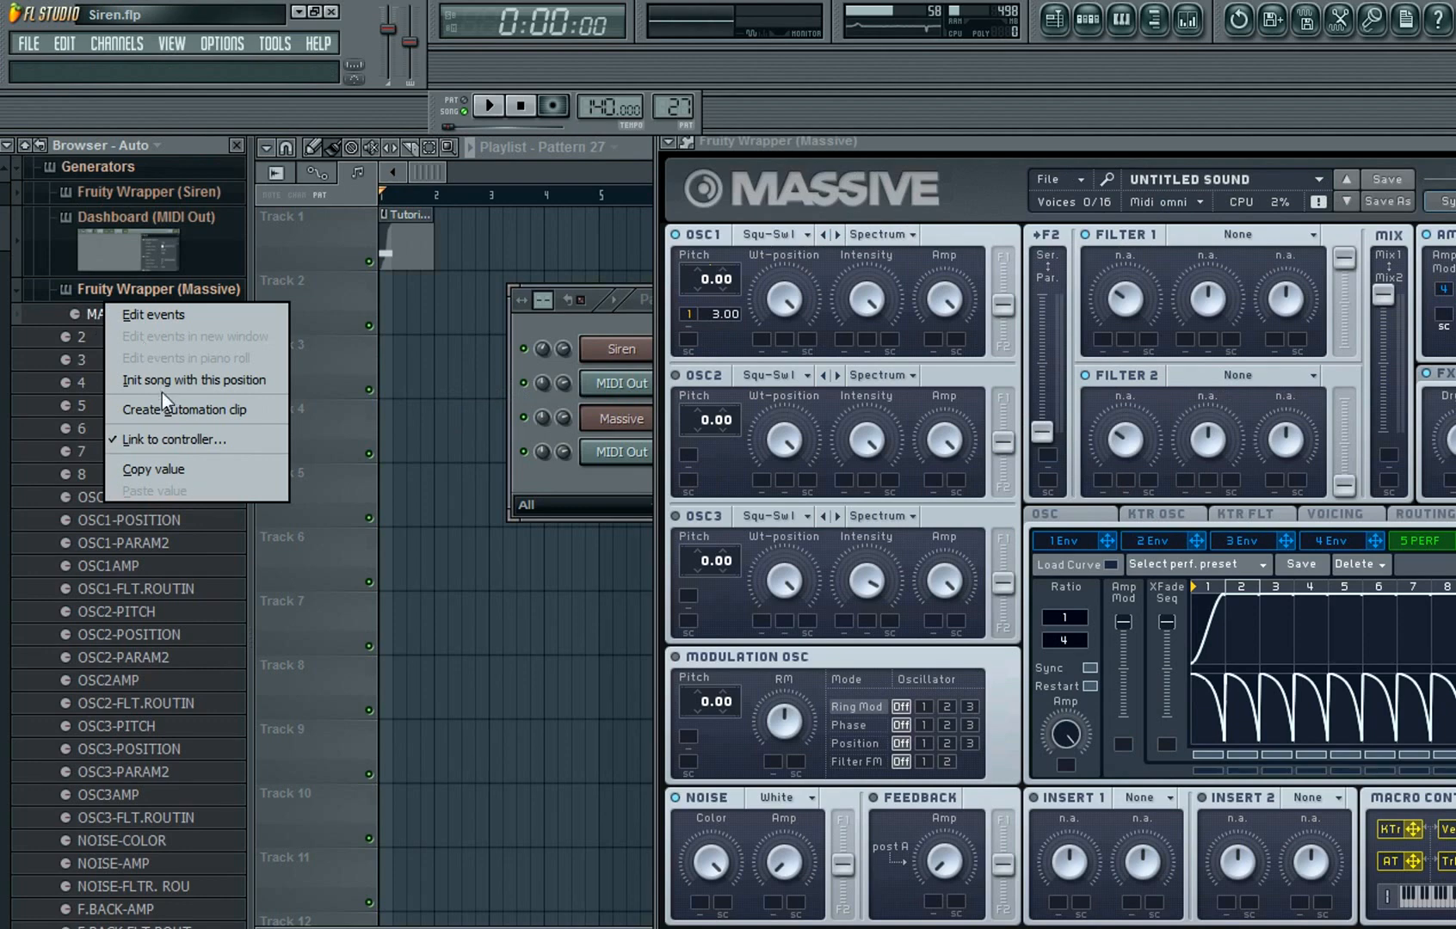
left_click(169, 439)
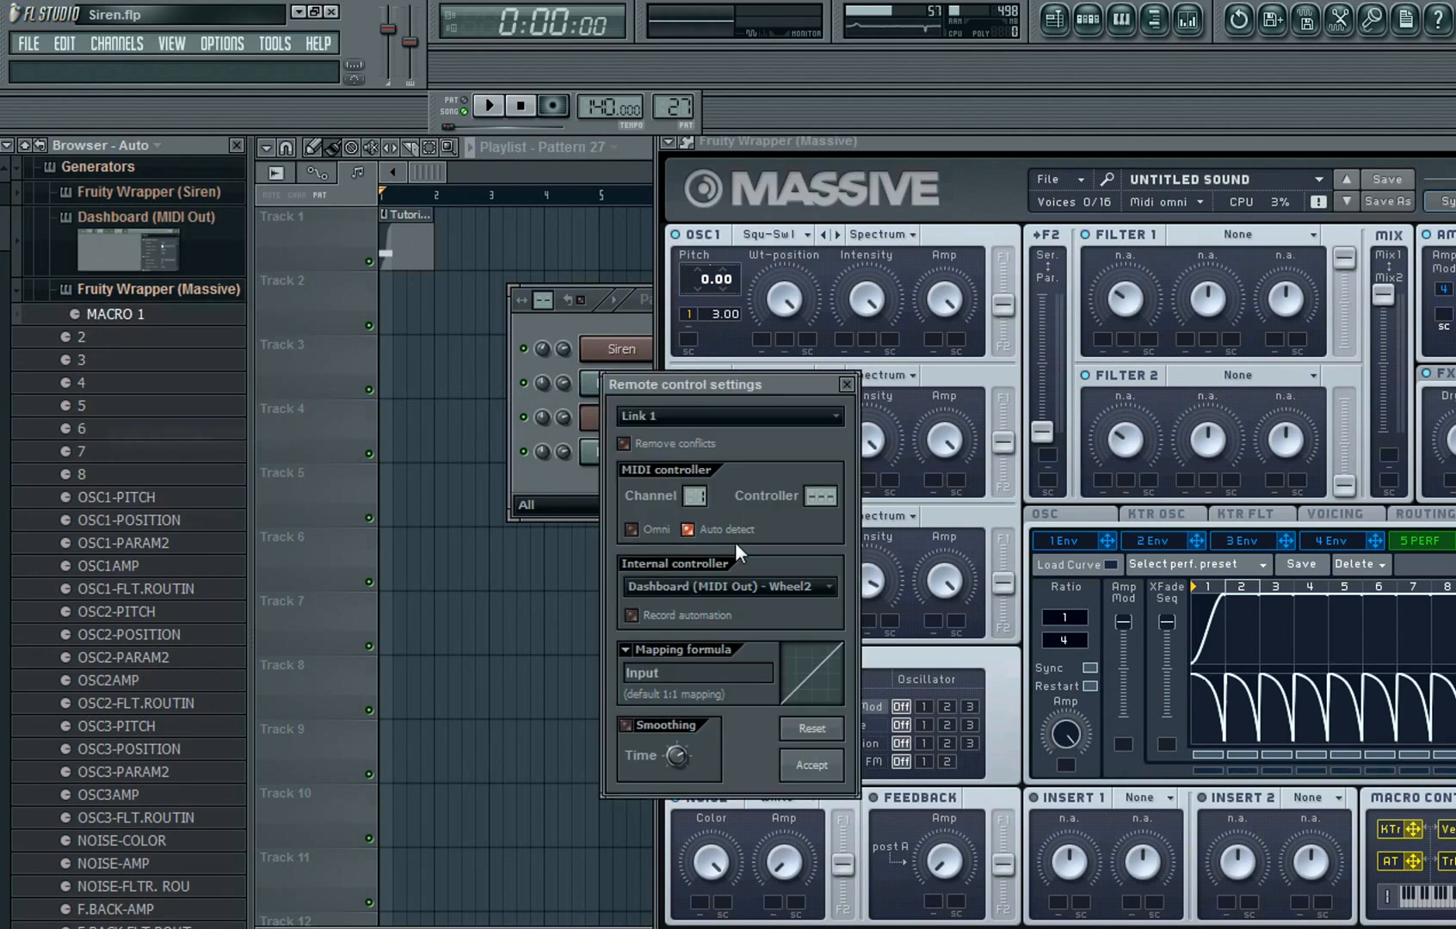
left_click(826, 586)
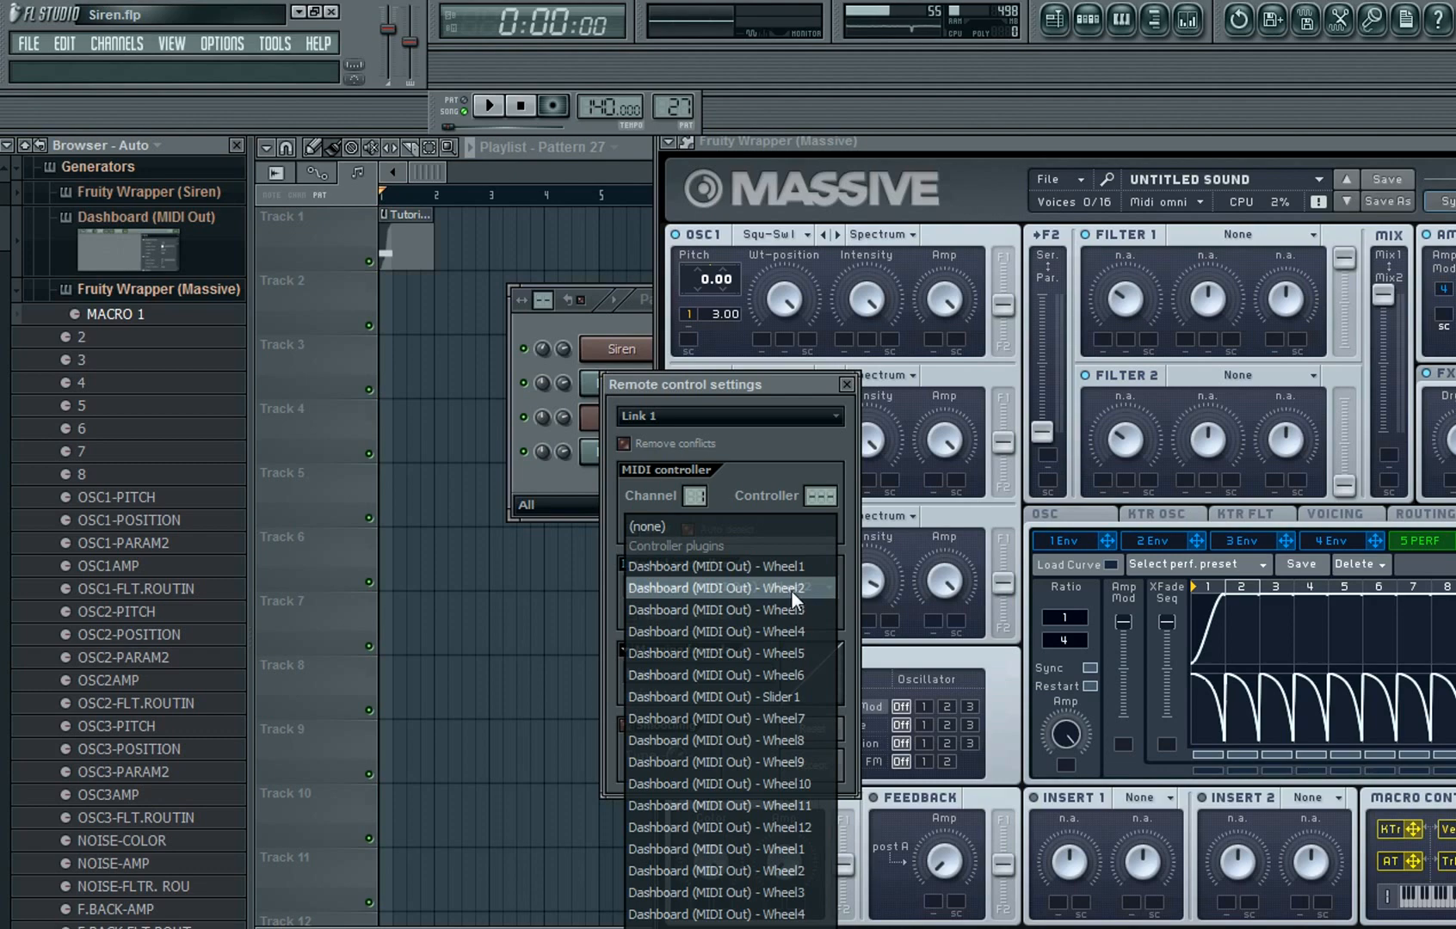
left_click(791, 591)
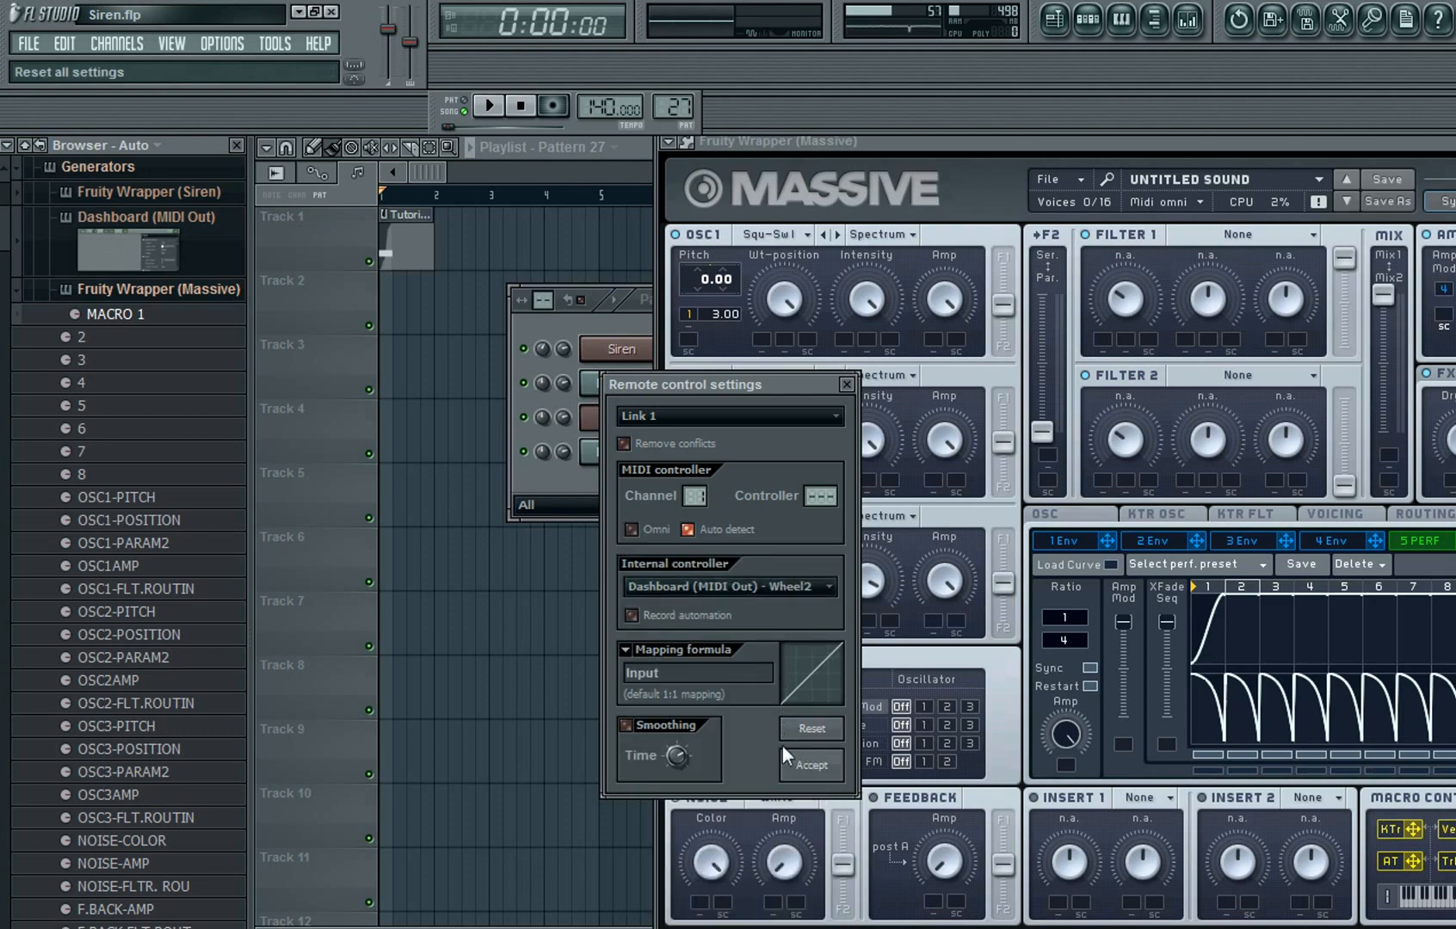
left_click(811, 777)
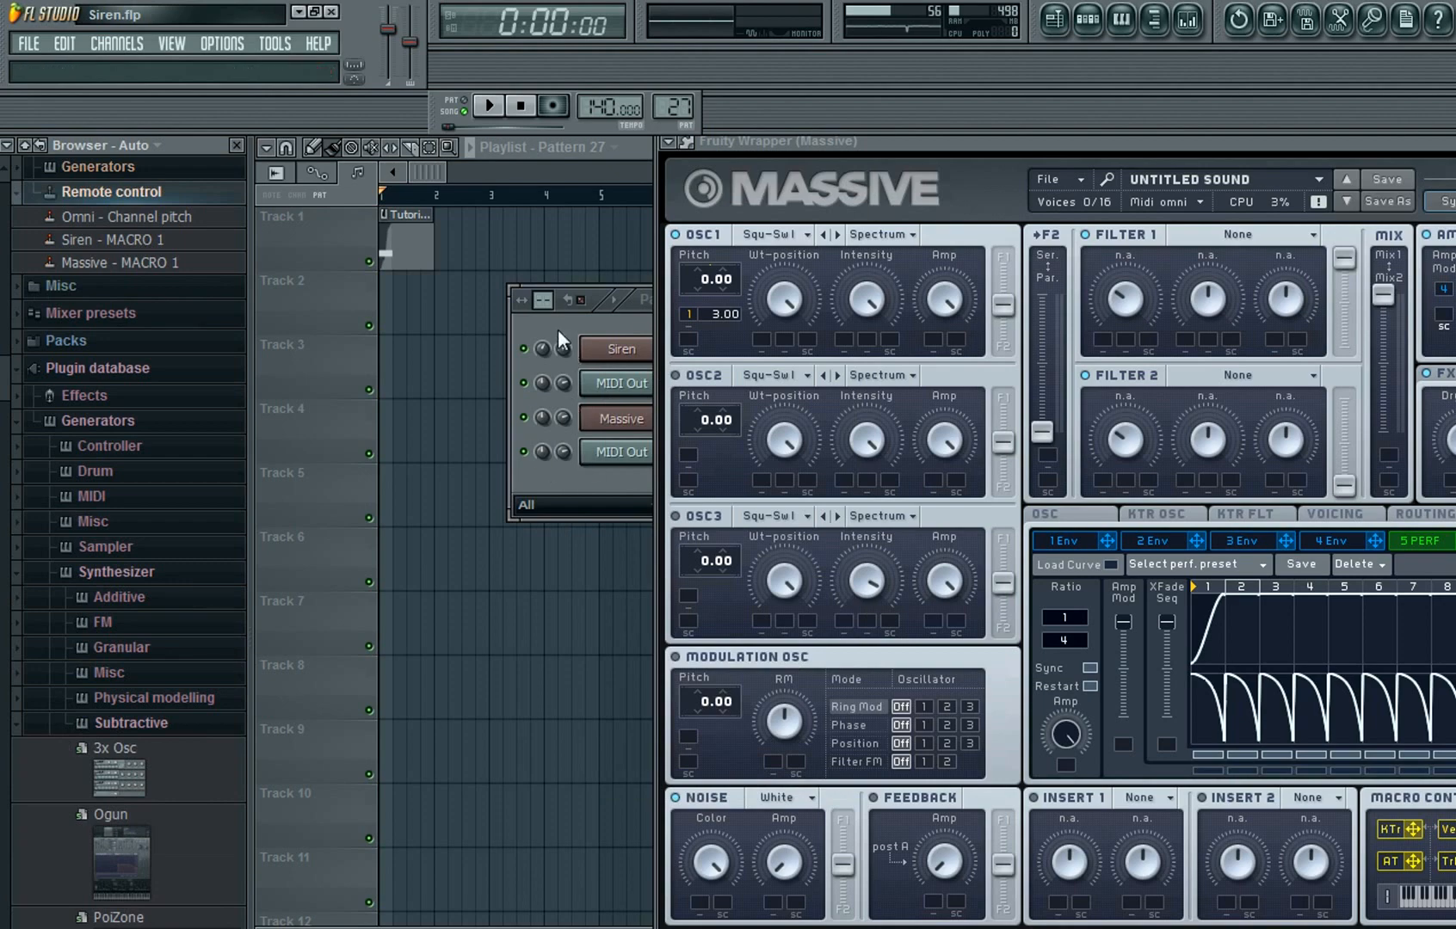
- Bring the channel rack forward, open the first MIDI Out channel's Dashboard and reposition the rack above it
left_click(542, 321)
left_click_drag(760, 301, 647, 467)
left_click(511, 556)
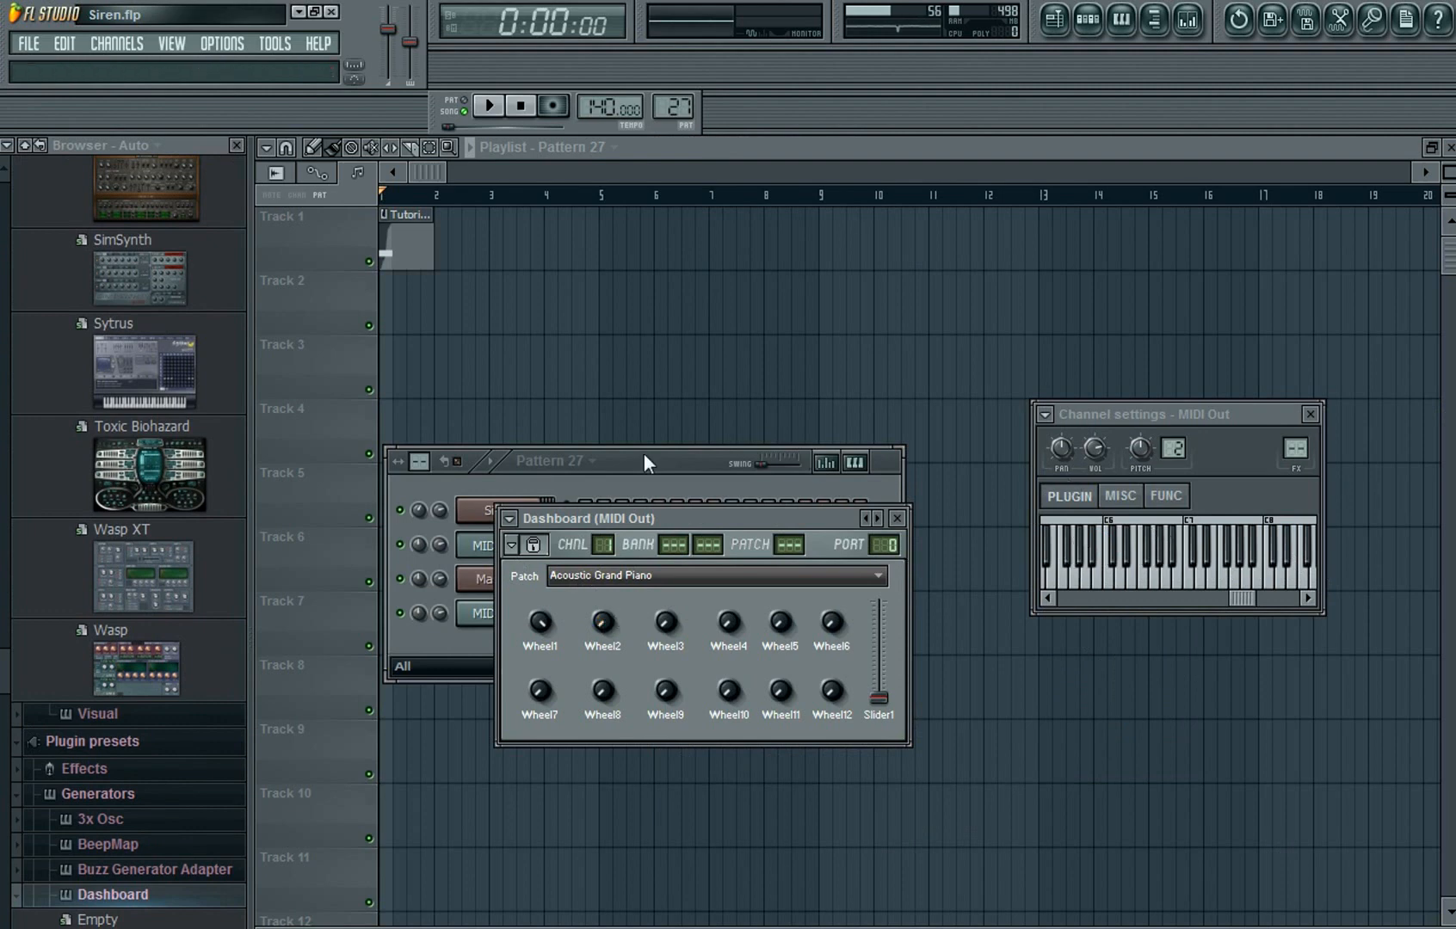
left_click_drag(665, 464, 683, 383)
- Add a one-beat note at the start of bar 1 in Massive's piano roll and return to the playlist
right_click(572, 494)
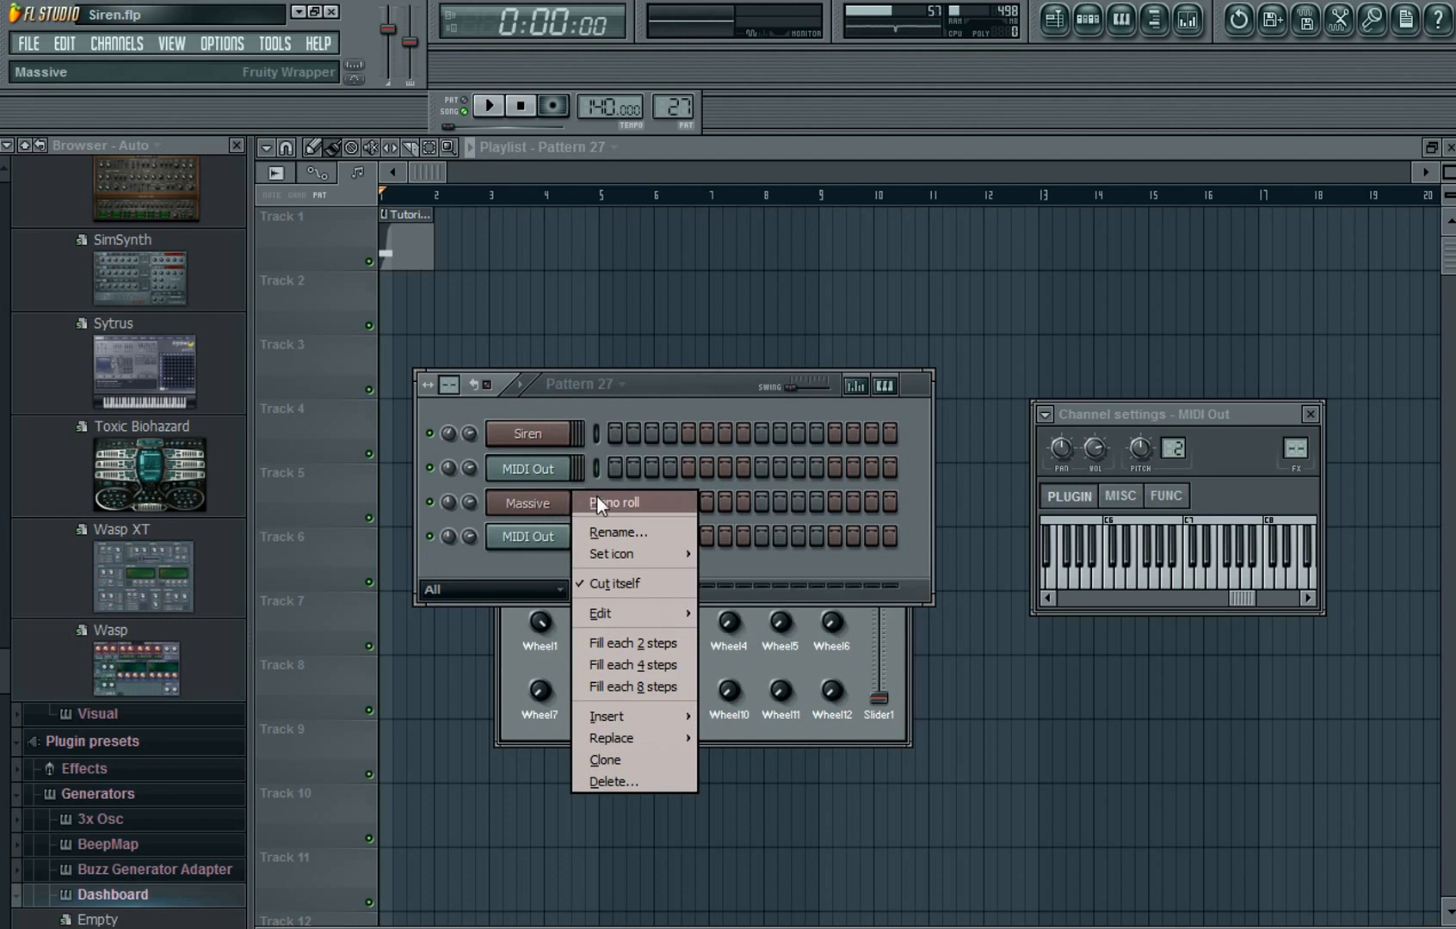
left_click(602, 503)
scroll(325, 353, "up", 6)
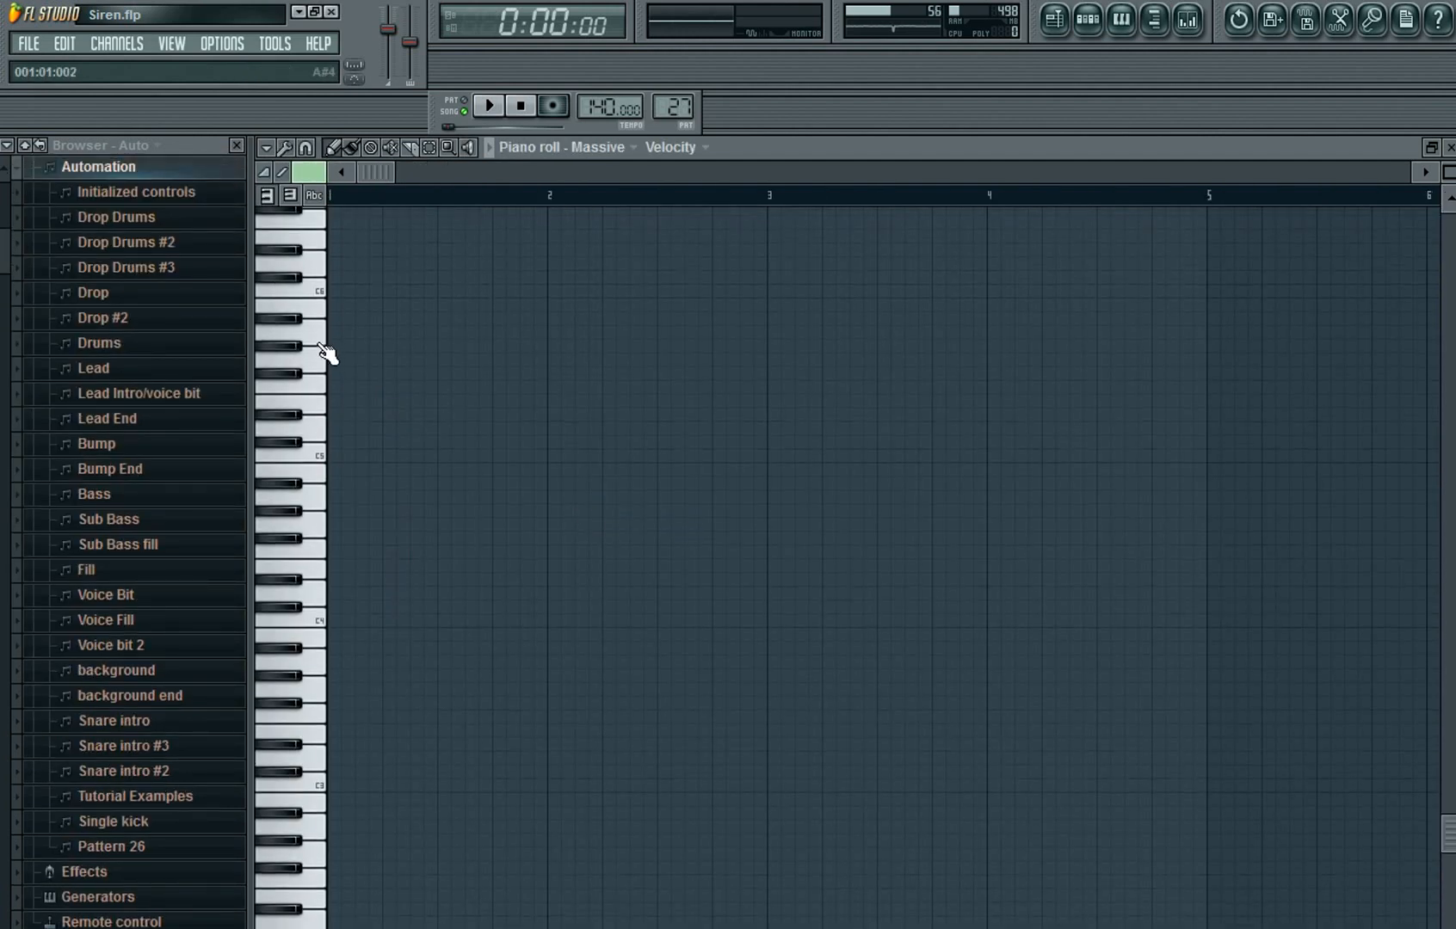
left_click(317, 291)
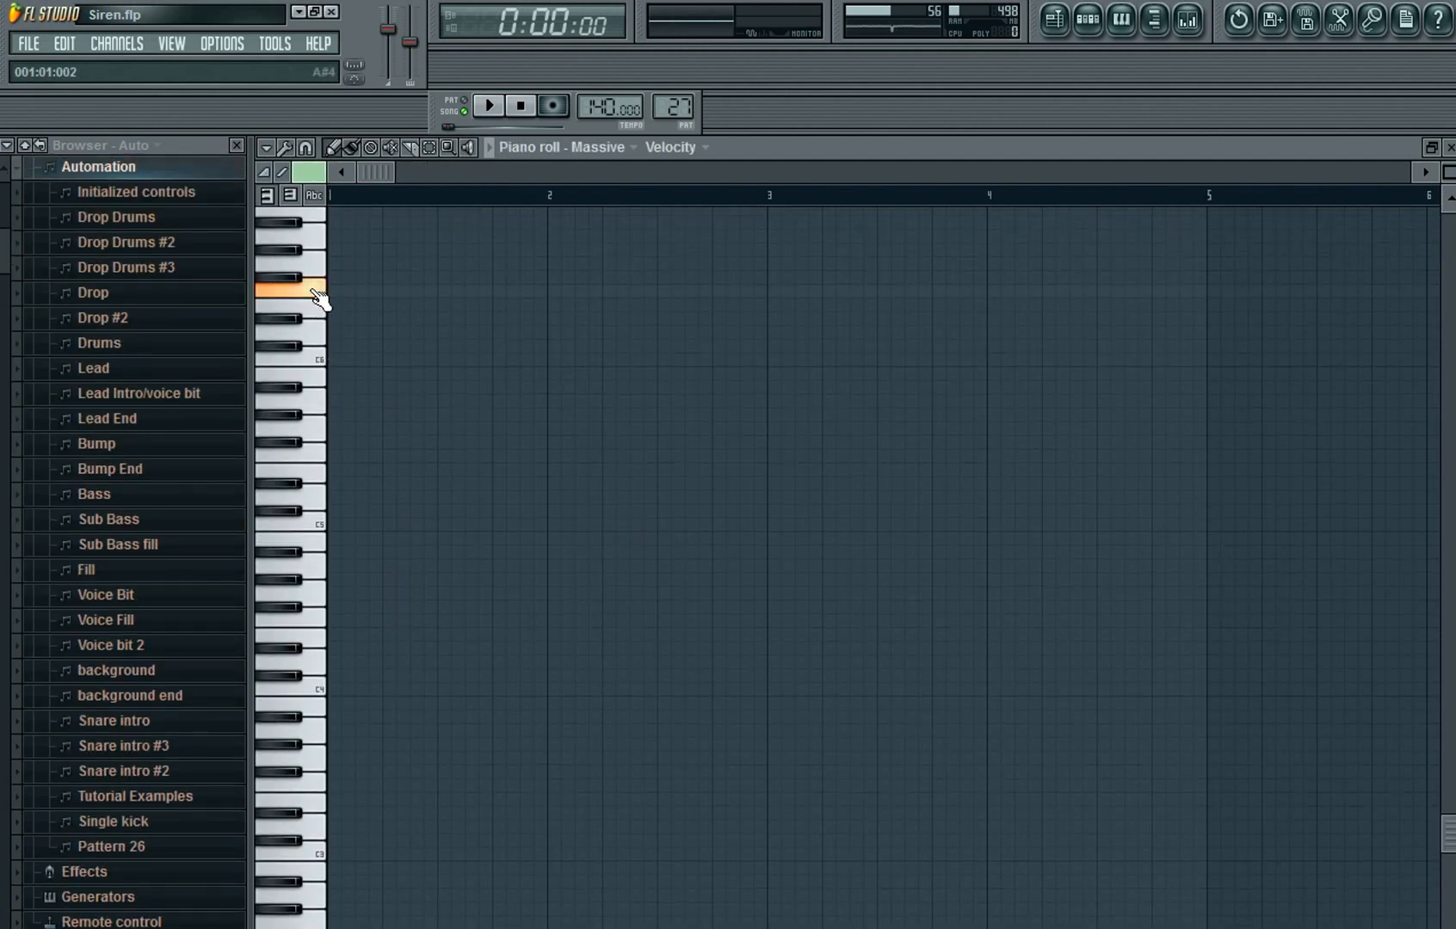
left_click(363, 291)
key("F5")
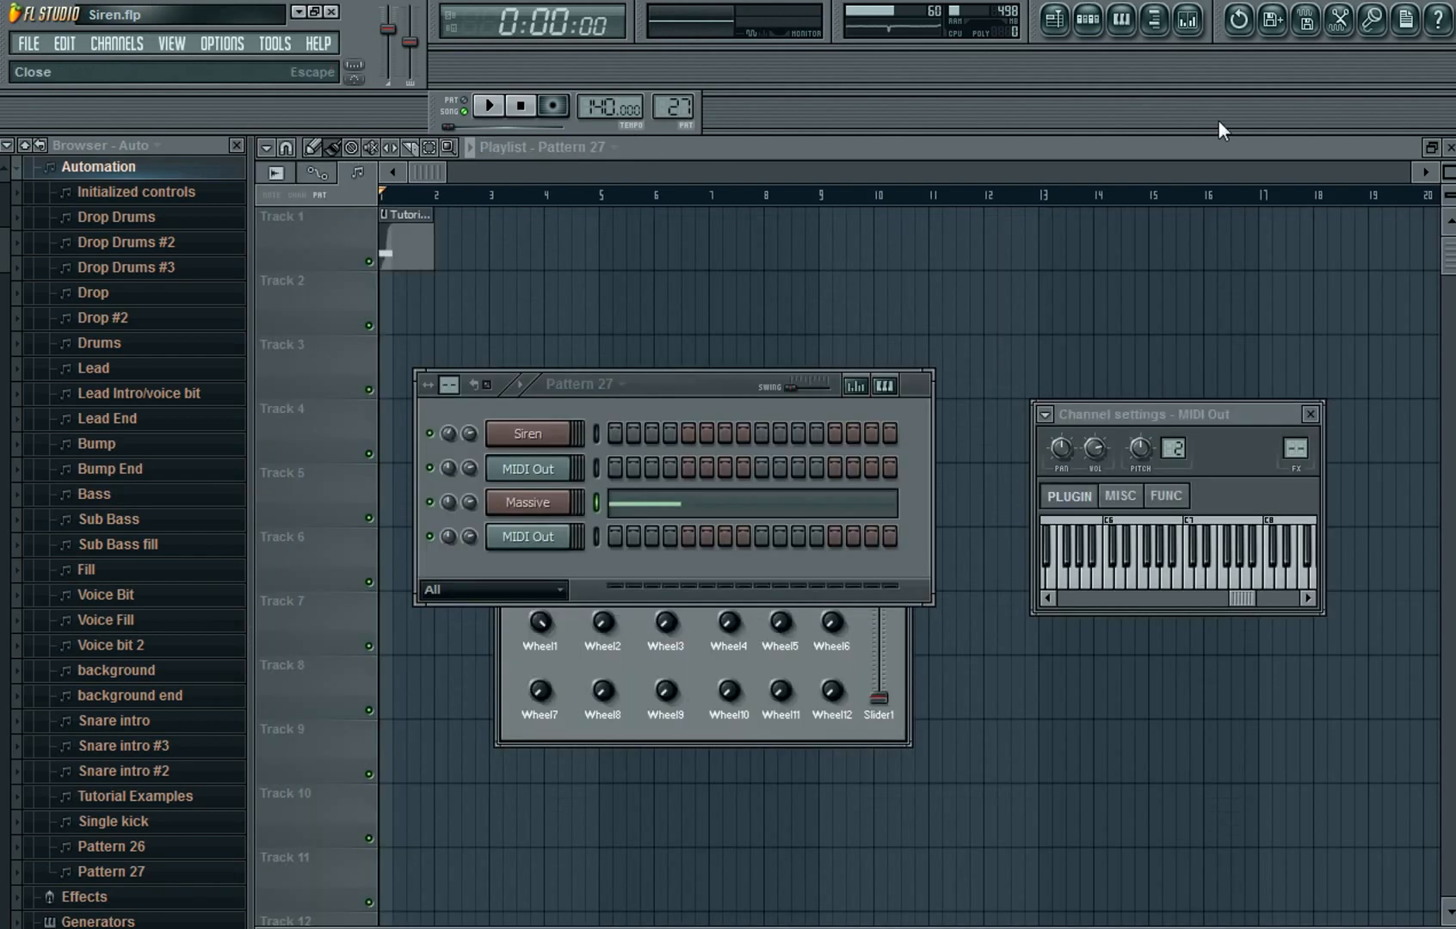
- Play the pattern with the main volume lowered to 55% and bring up the first MIDI Out channel's Dashboard
left_click(490, 105)
left_click_drag(388, 29, 388, 46)
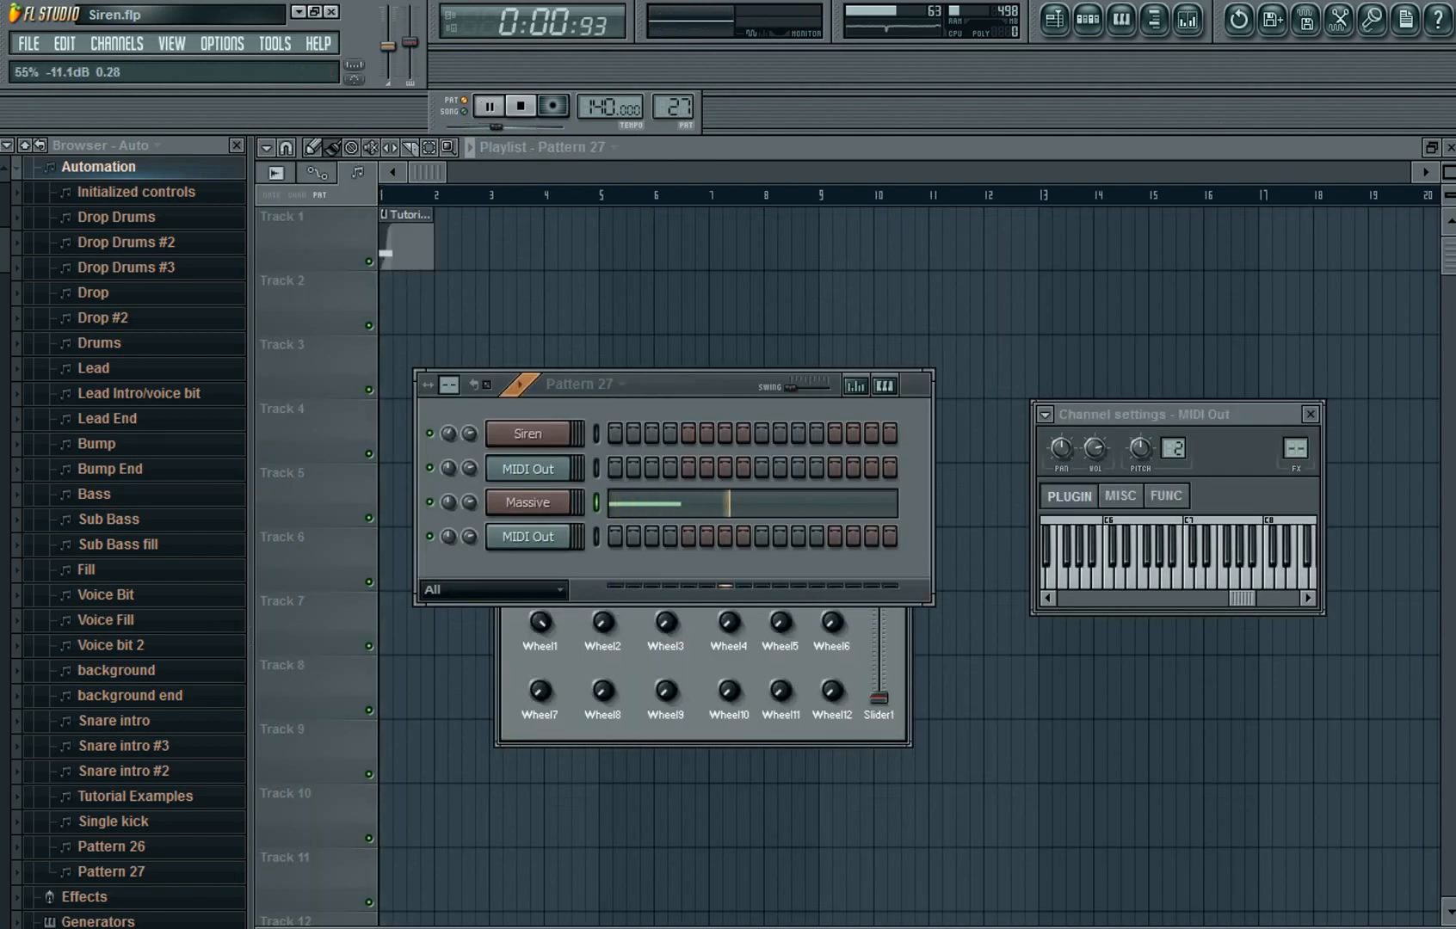
left_click(527, 468)
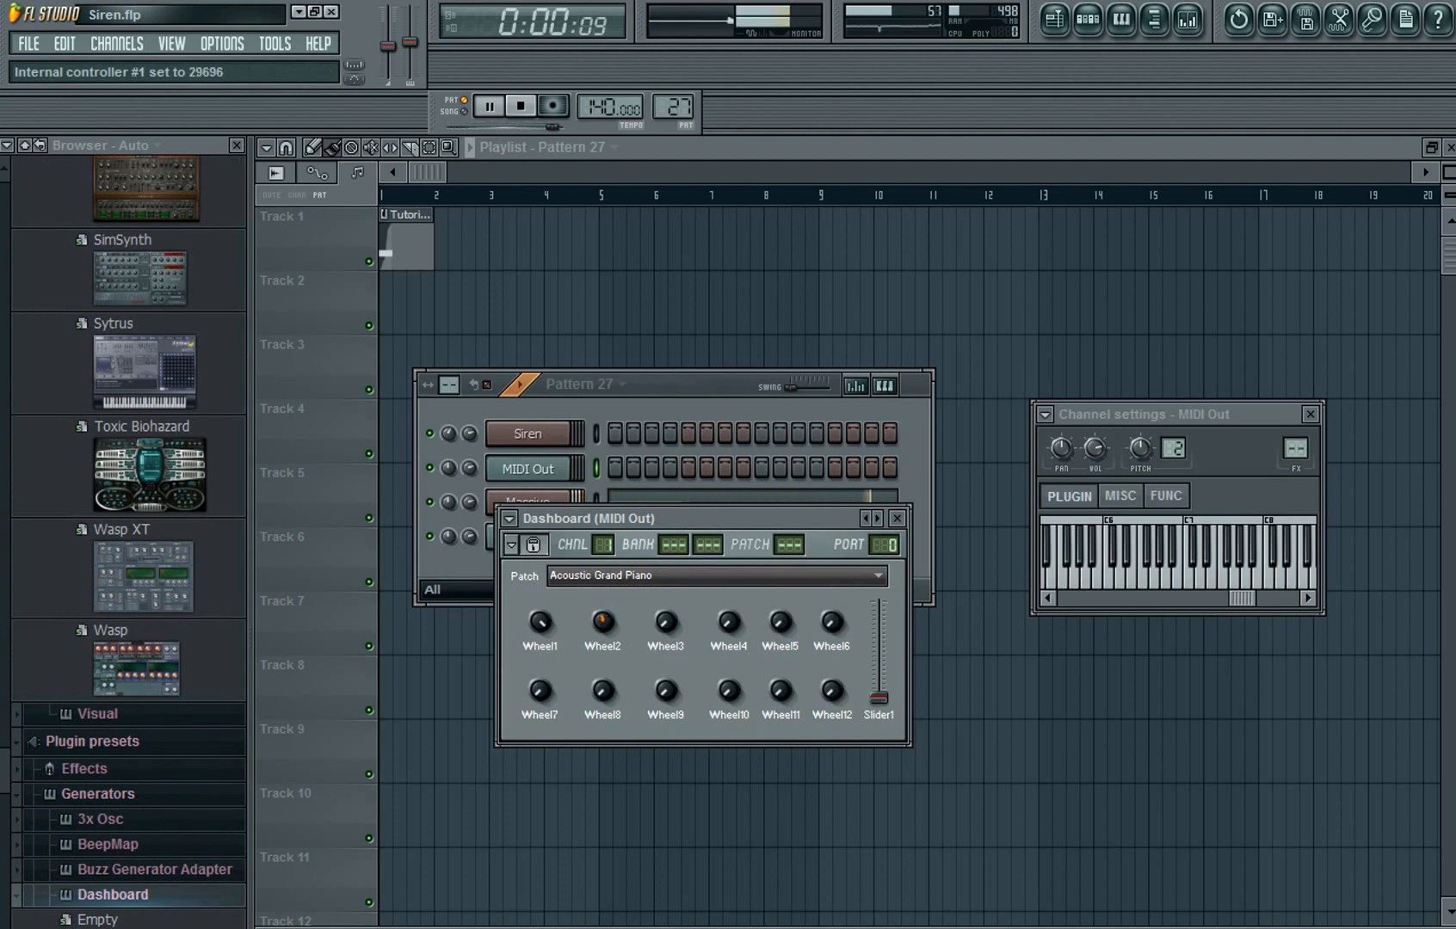
- Stop playback, move the Dashboard clear of the channel rack, open Wheel2's event editor and hide the browser
left_click(520, 105)
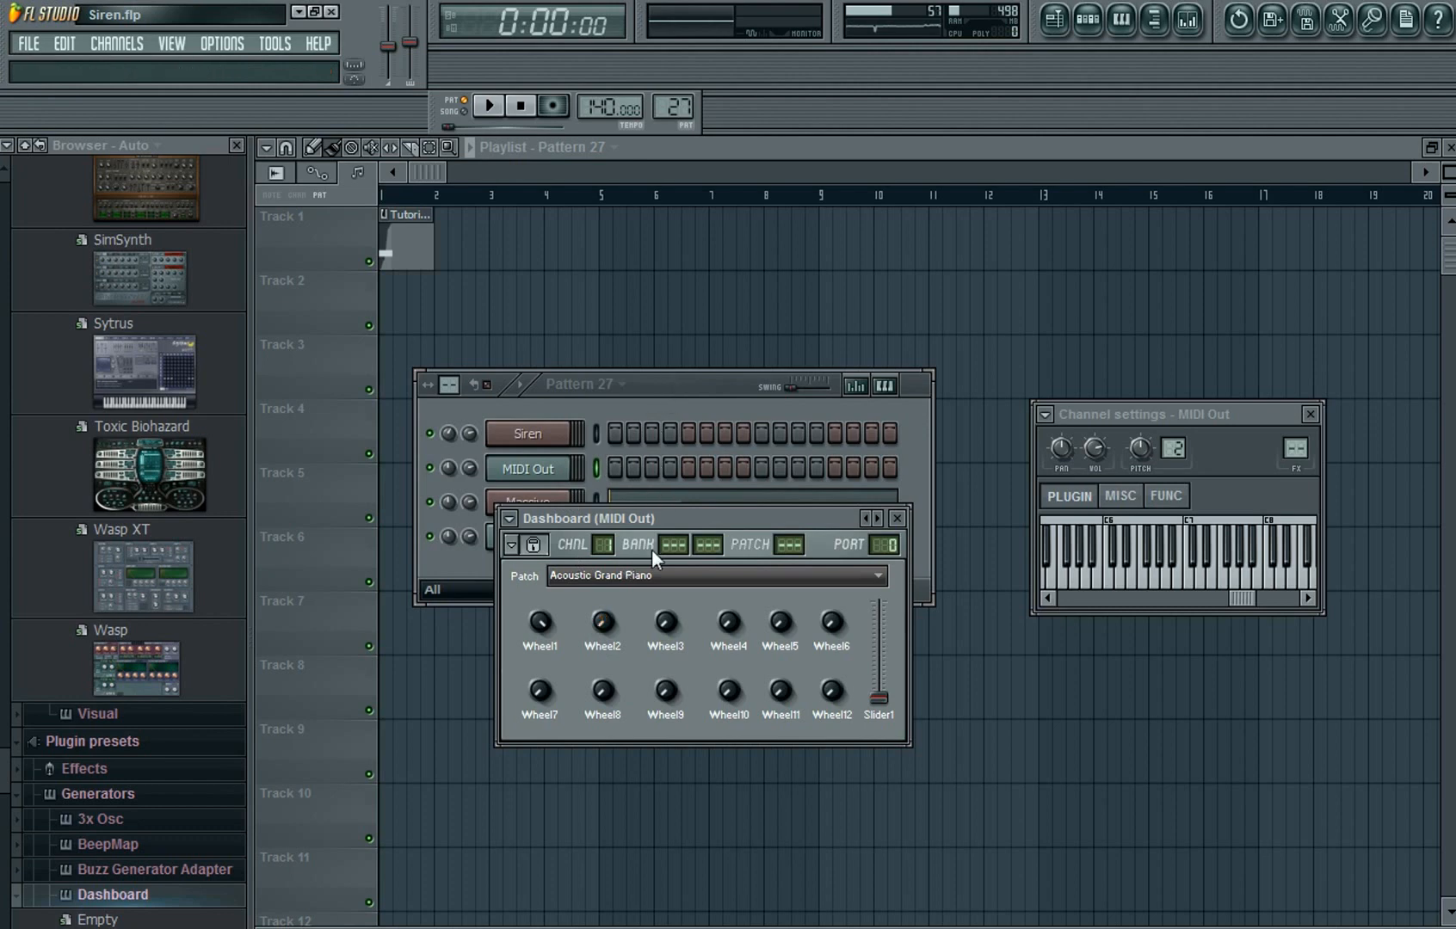
left_click_drag(692, 518, 971, 601)
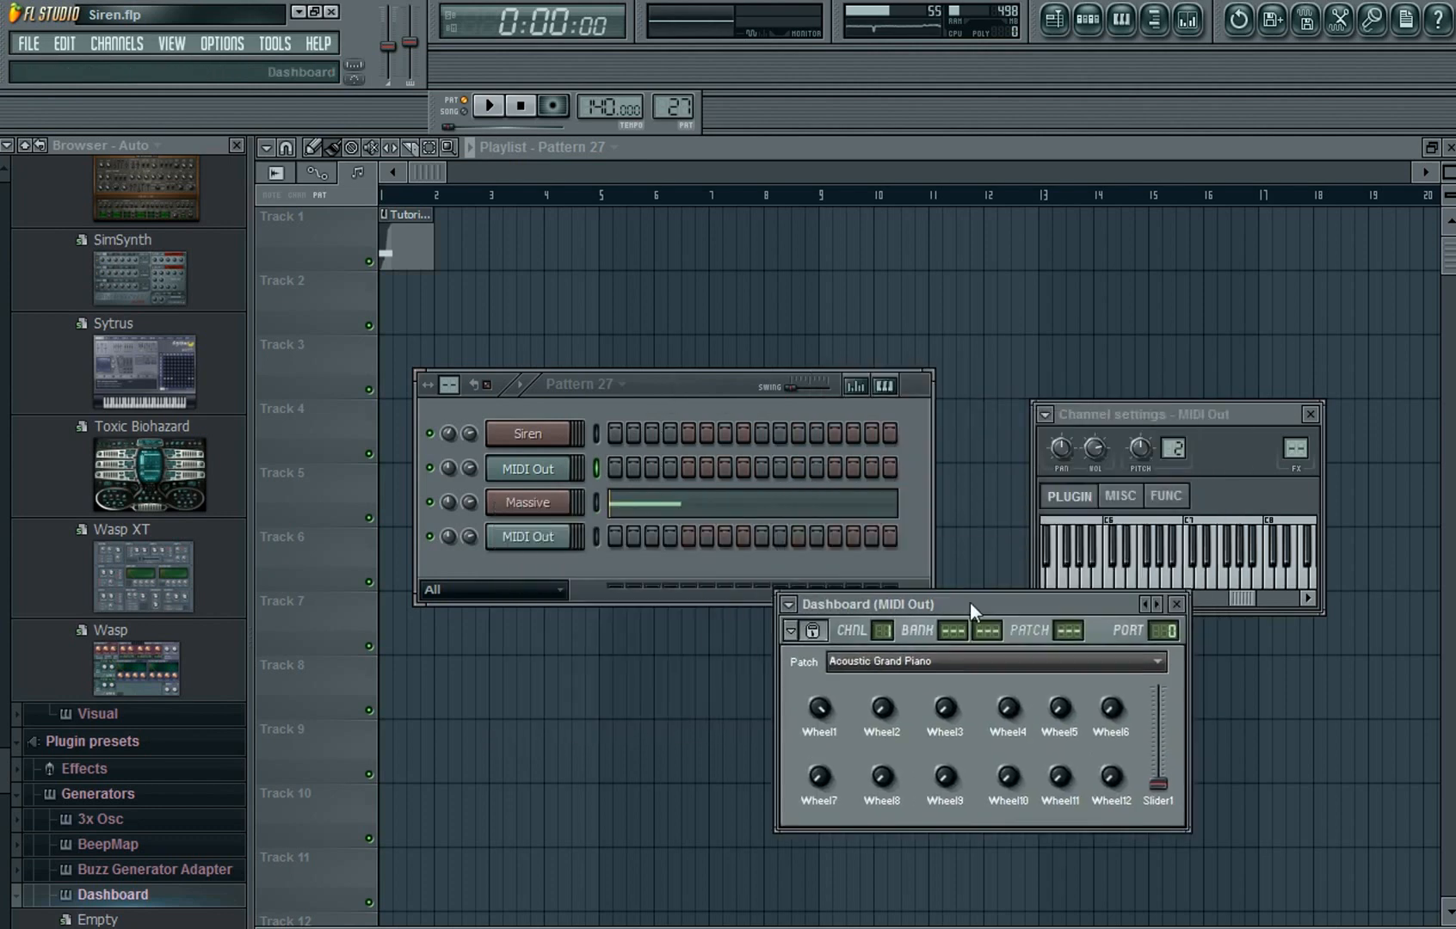
right_click(888, 709)
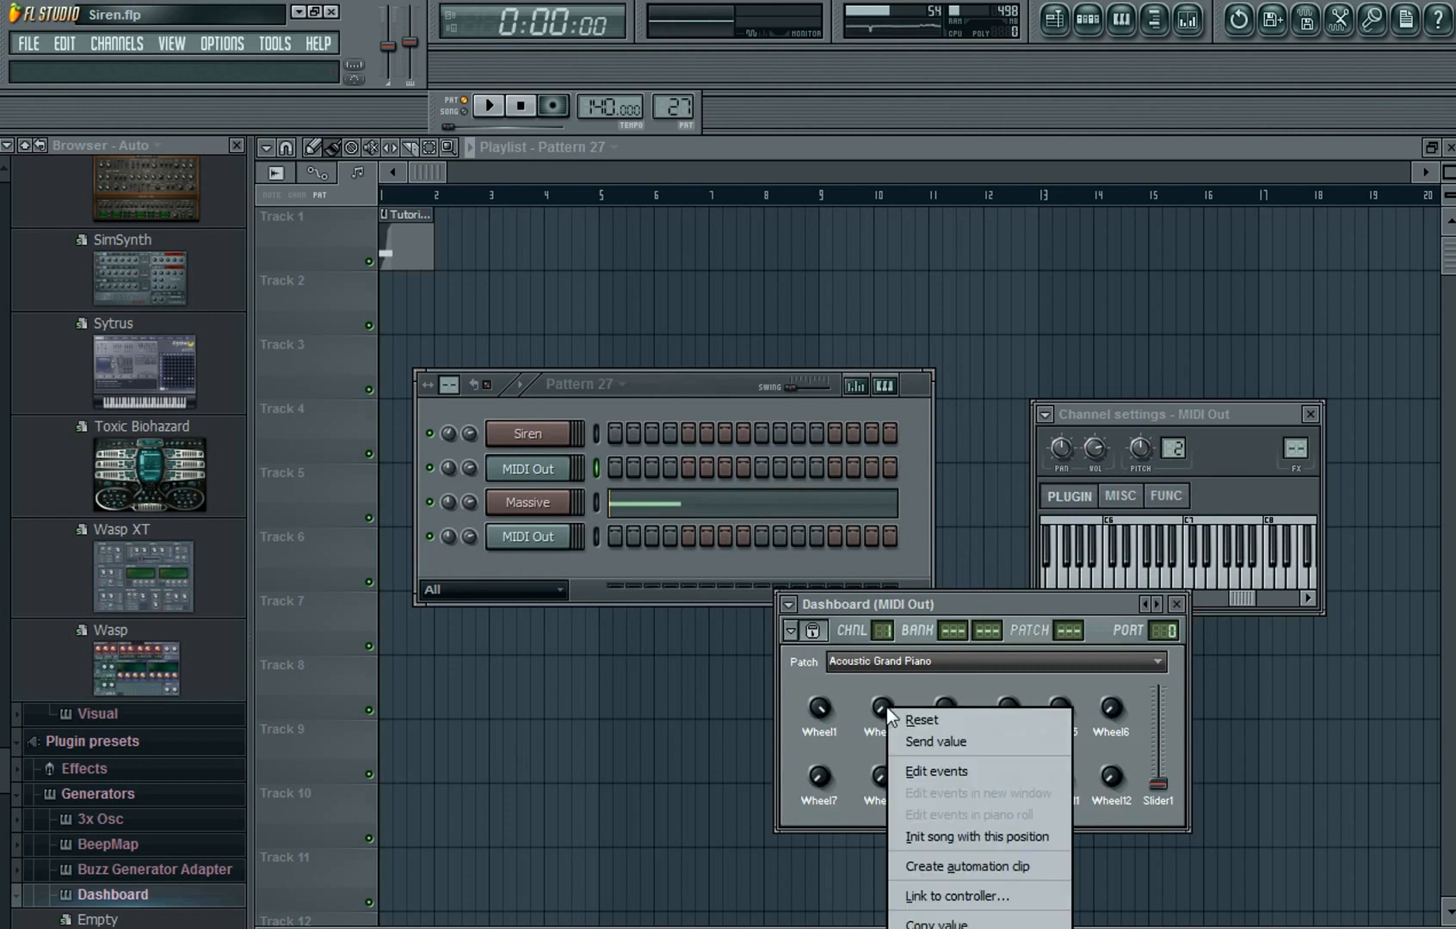
left_click(945, 768)
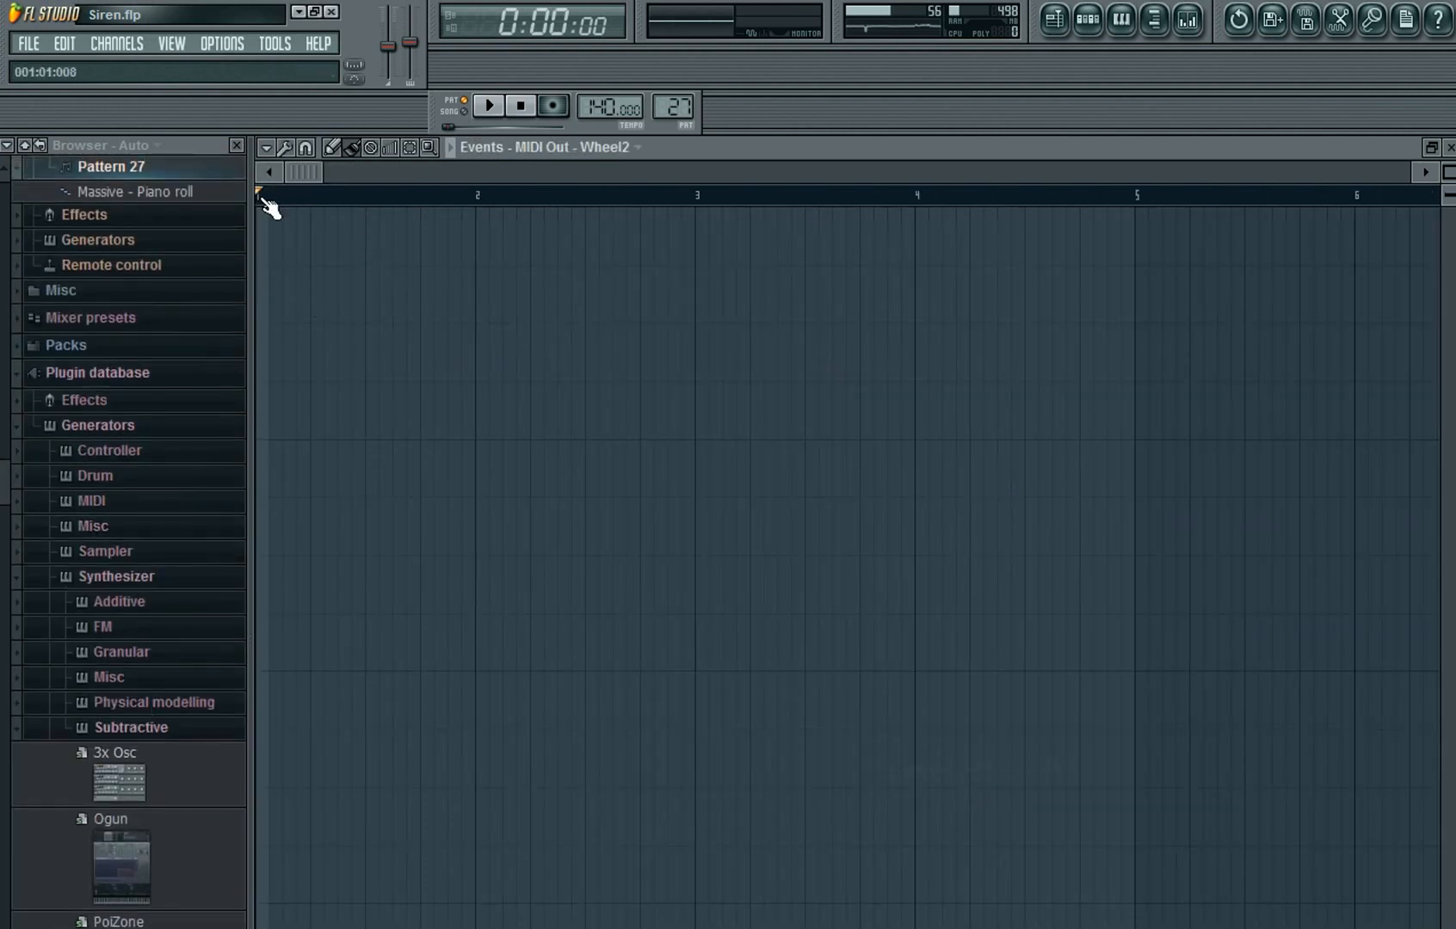
left_click(237, 146)
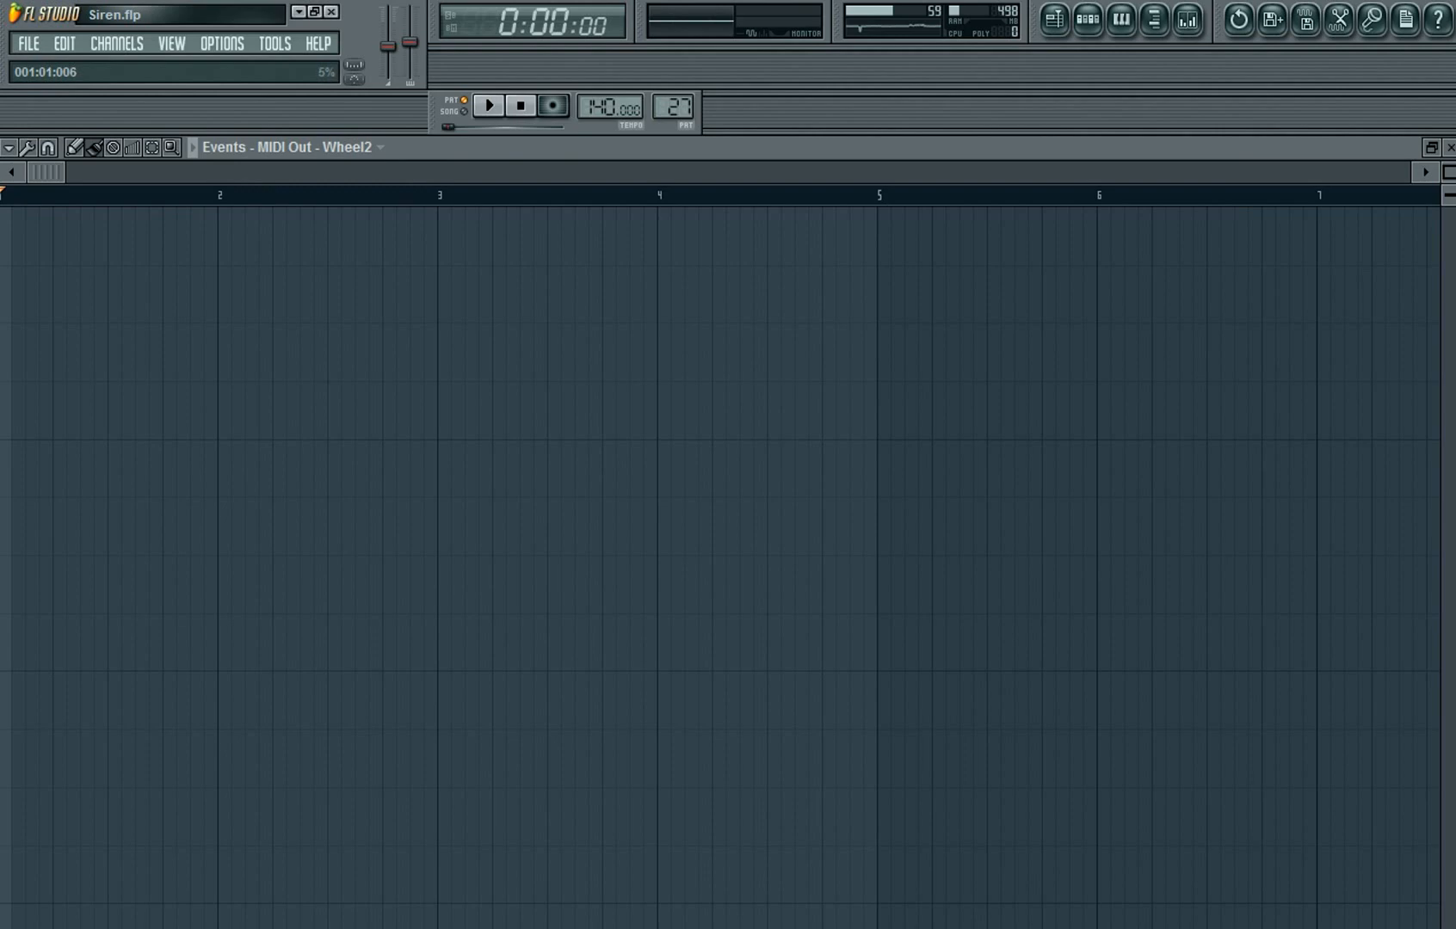
- Draw a steep rising curve in the Wheel2 events, reaching maximum within about the first quarter of bar 1
left_click_drag(30, 926, 49, 794)
mouse_move(69, 228)
left_mouse_down()
mouse_move(57, 256)
mouse_move(55, 210)
mouse_move(52, 543)
left_mouse_up()
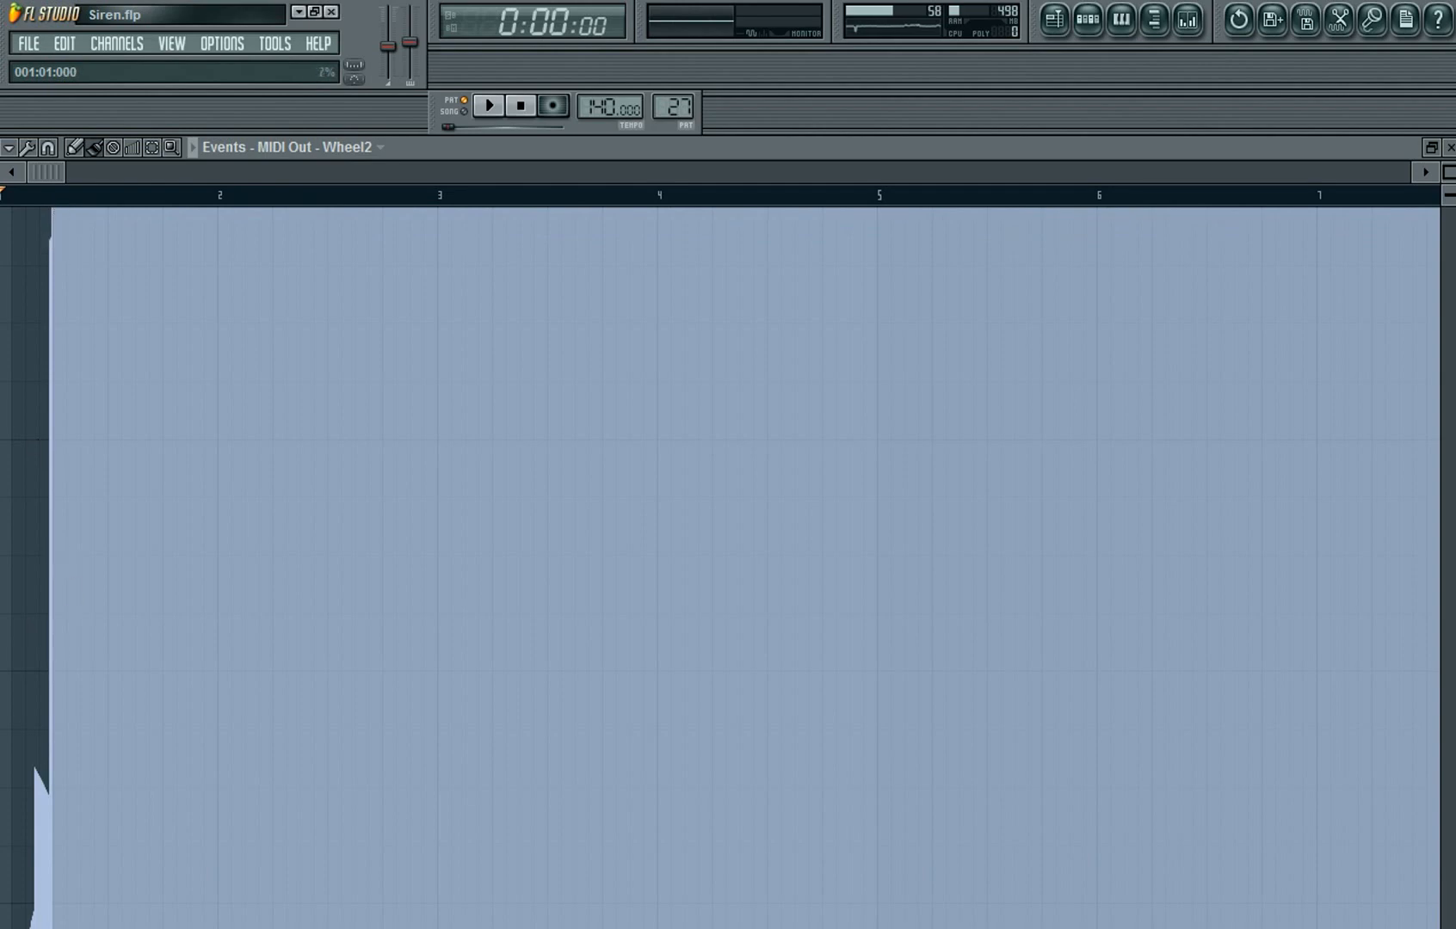
left_click_drag(29, 918, 47, 514)
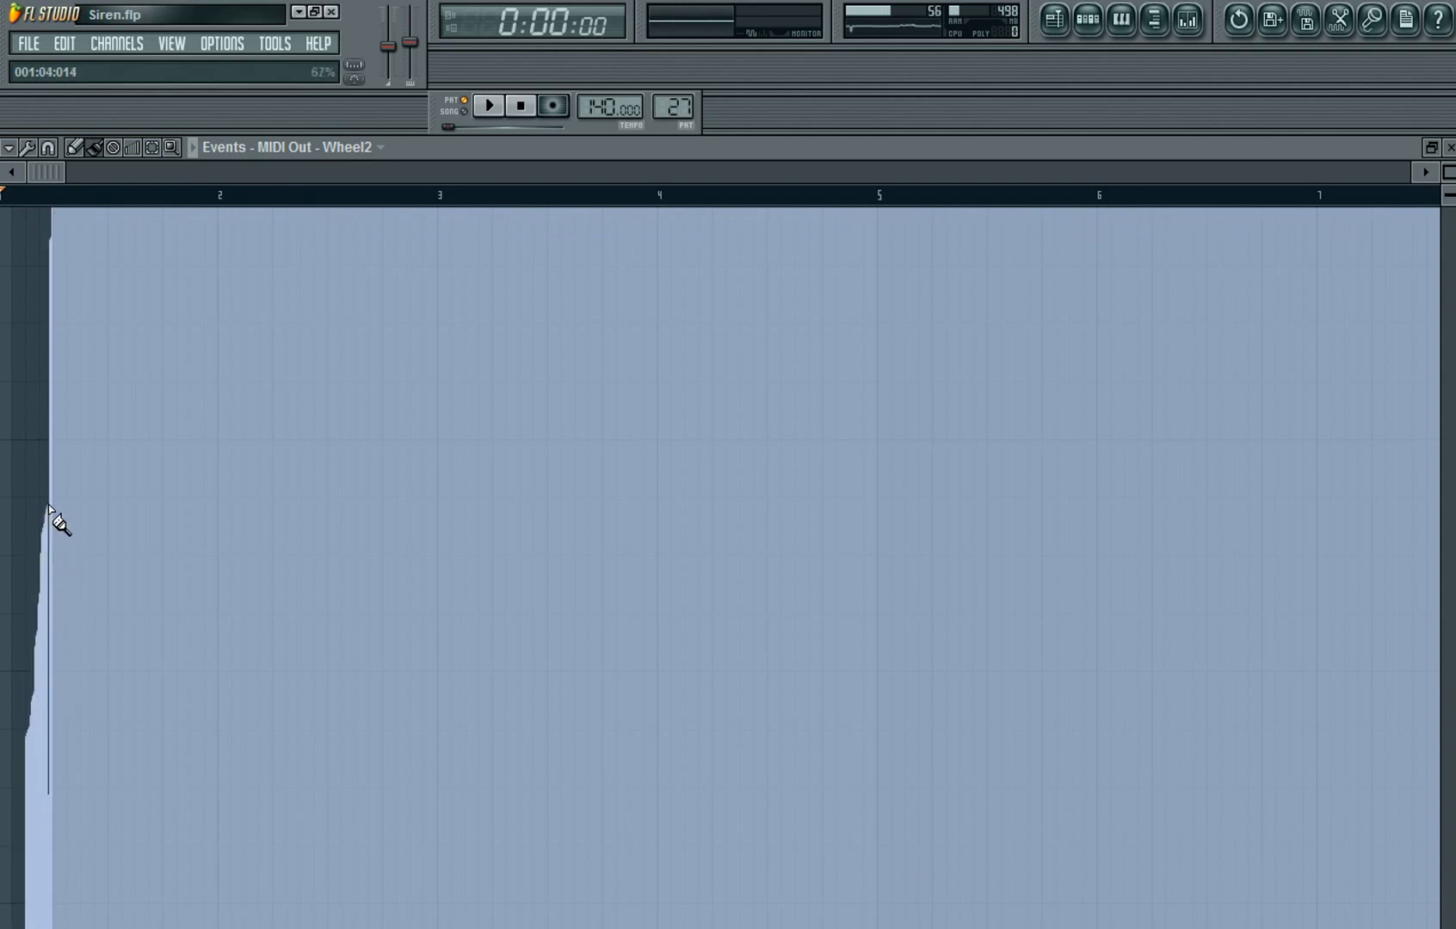
left_click(48, 224)
left_click_drag(47, 225, 27, 606)
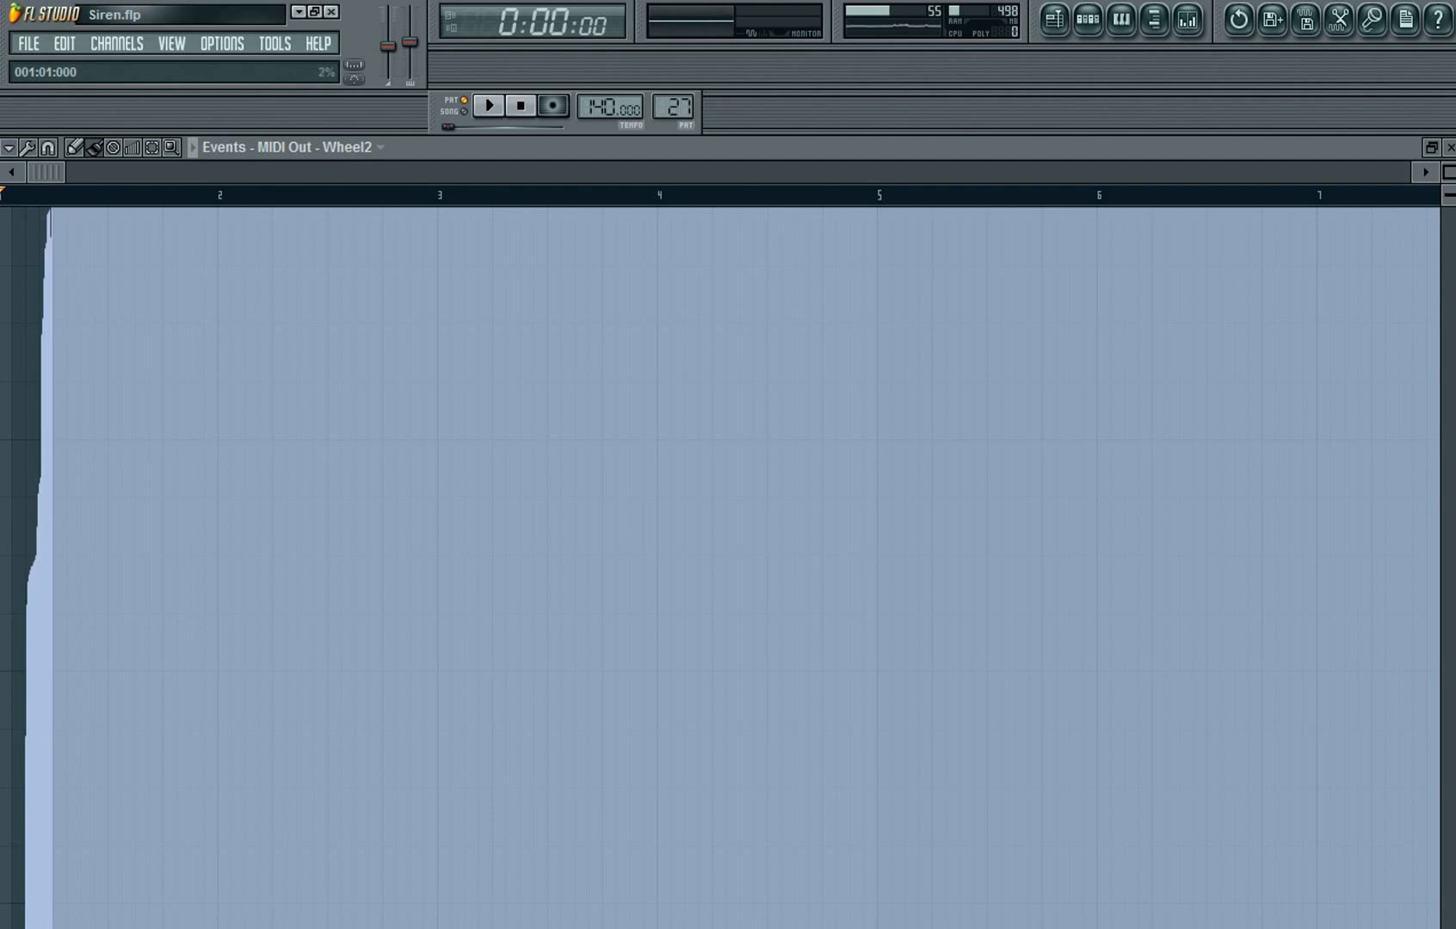
left_click_drag(26, 928, 28, 928)
- Play the pattern, redraw the start of the Wheel2 curve earlier and higher, and stop playback
left_click(492, 107)
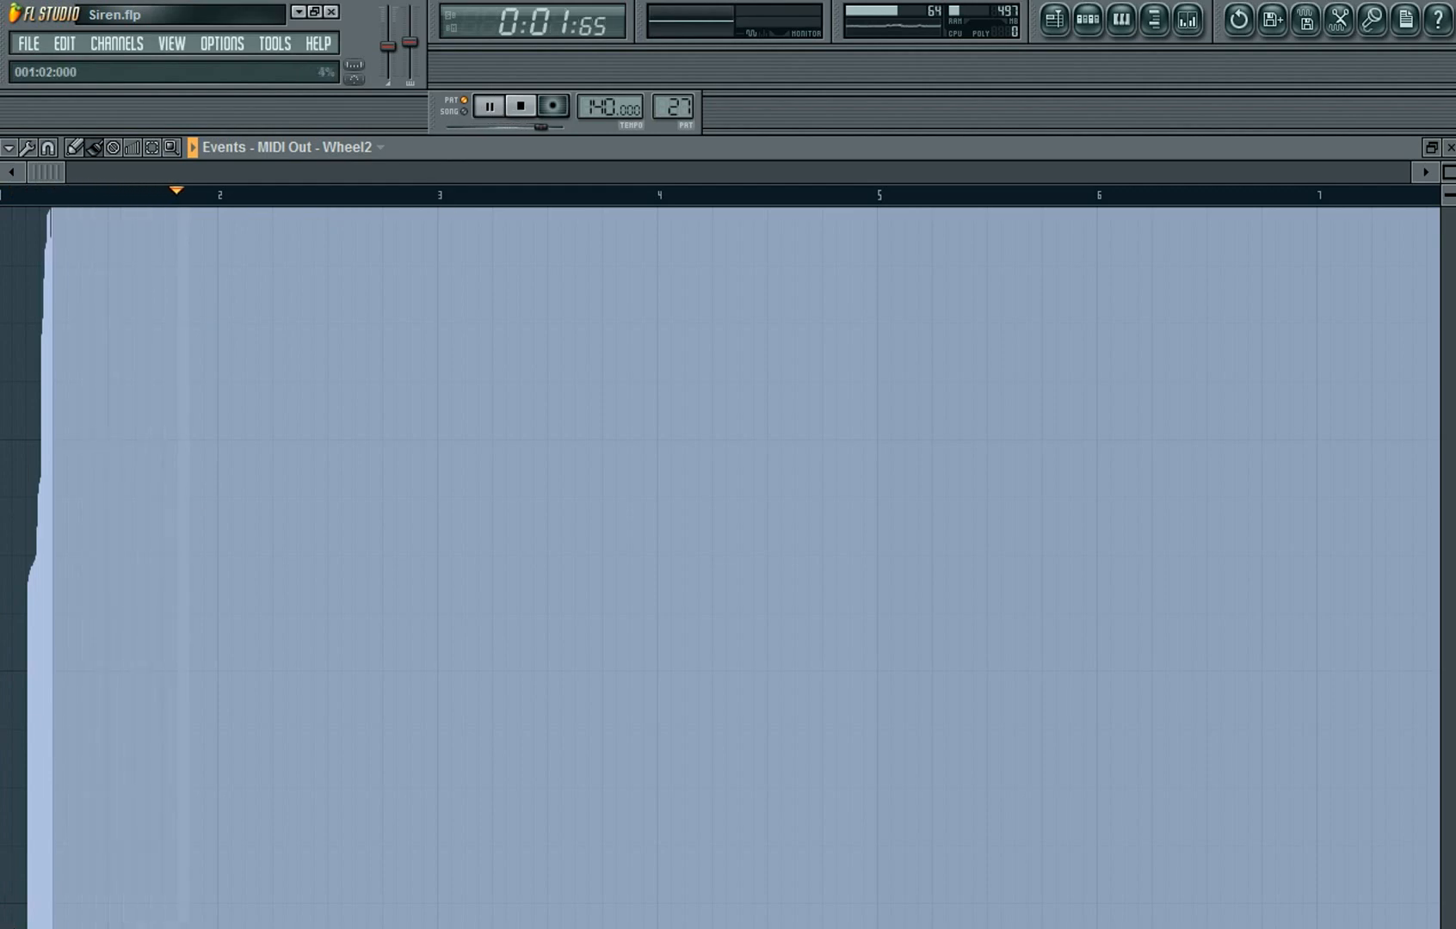
left_click_drag(19, 928, 36, 787)
mouse_move(29, 497)
left_mouse_down()
mouse_move(39, 325)
mouse_move(38, 423)
left_mouse_up()
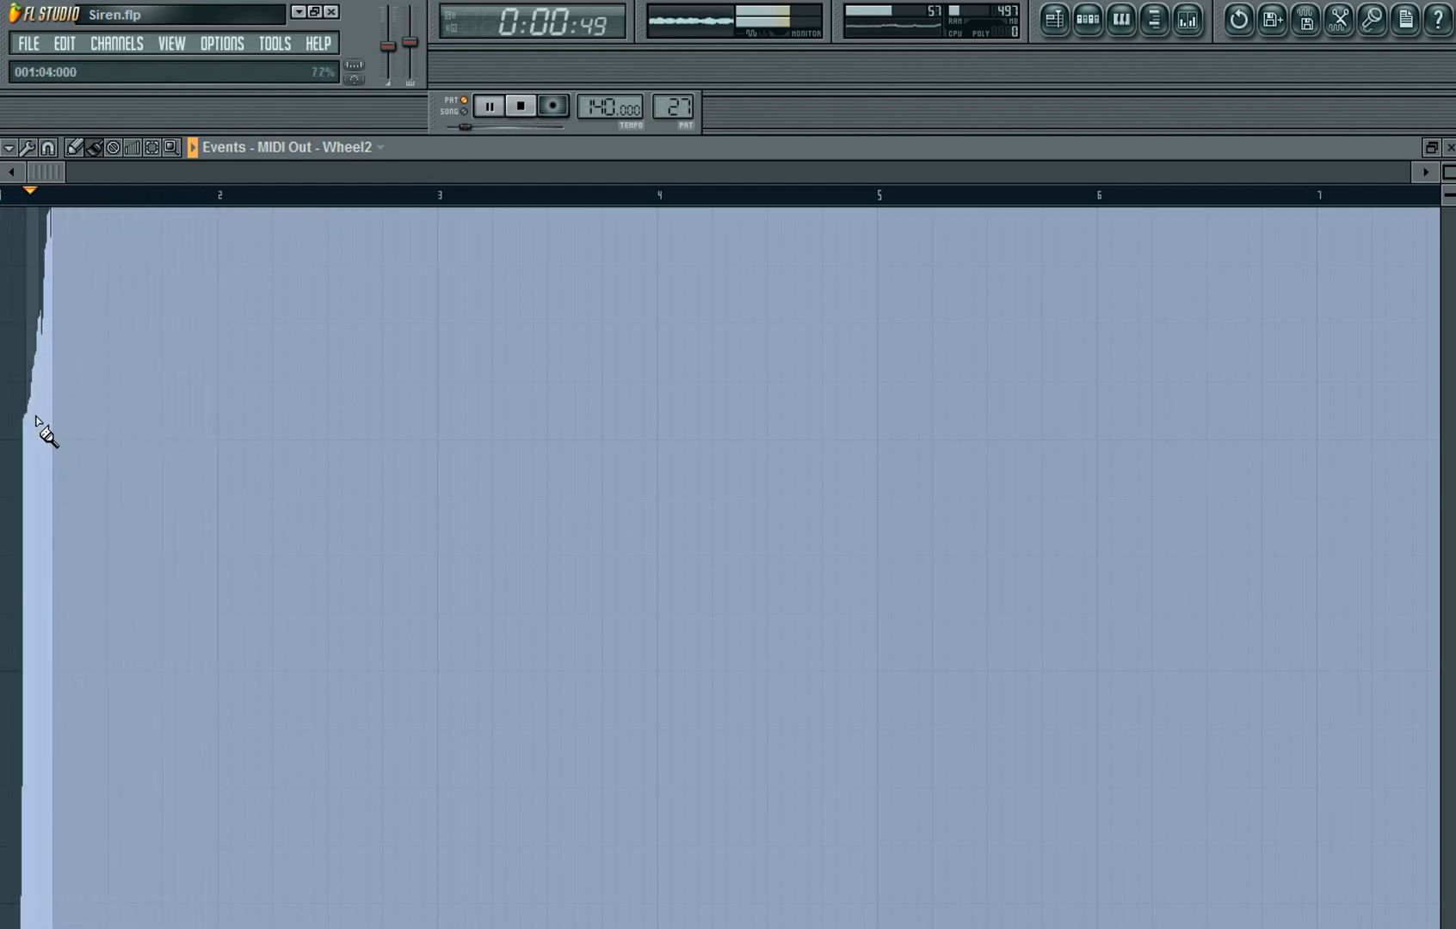
left_click(524, 108)
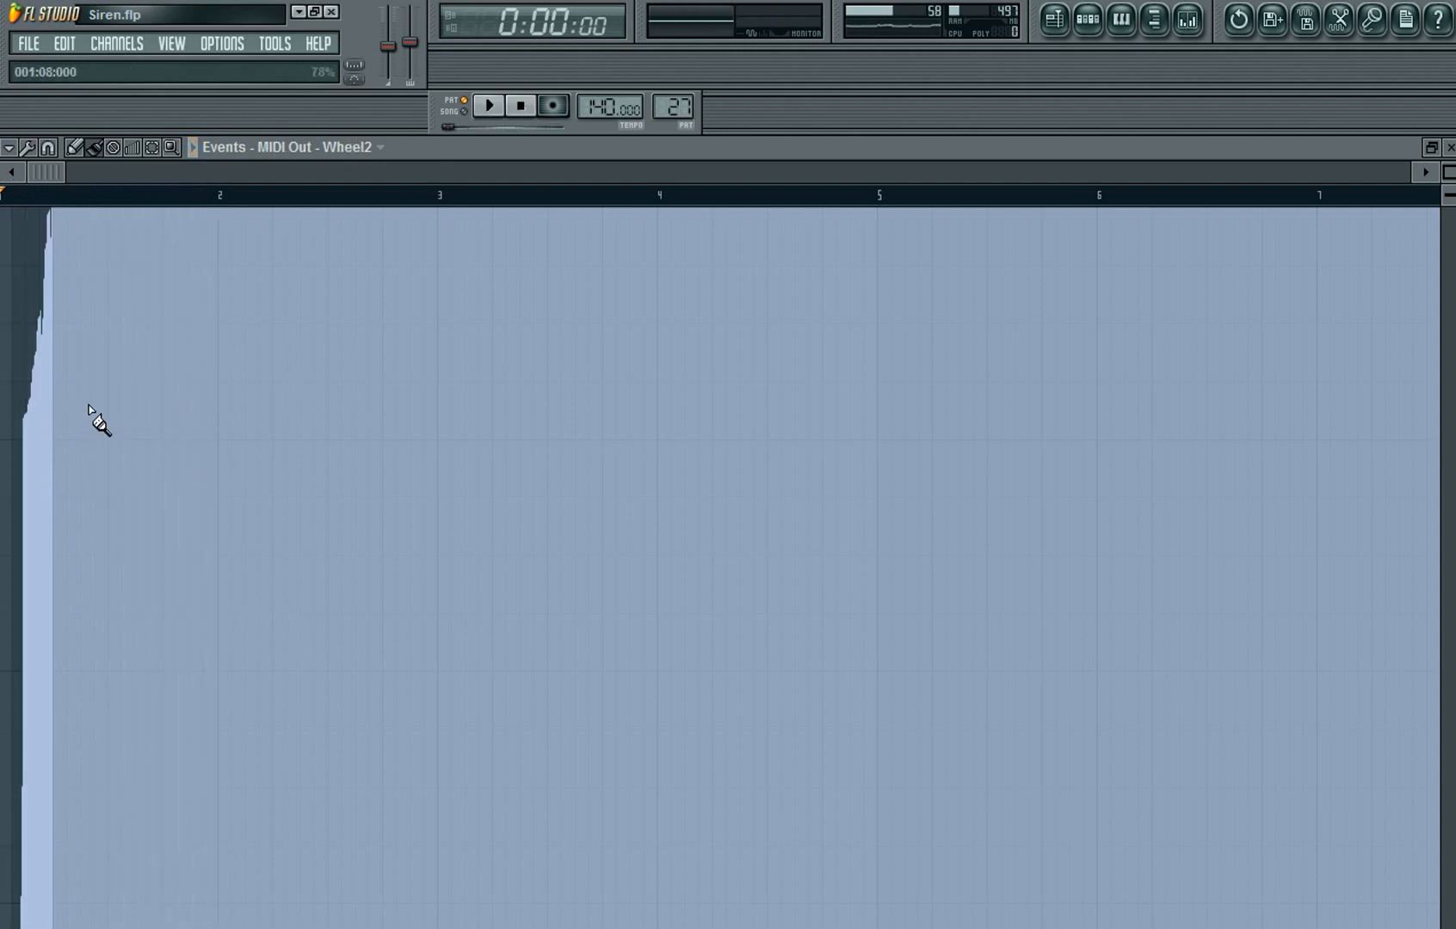
- Leave the Wheel2 event editor for the playlist and reposition the channel rack above the Dashboard
left_click_drag(53, 204, 302, 185)
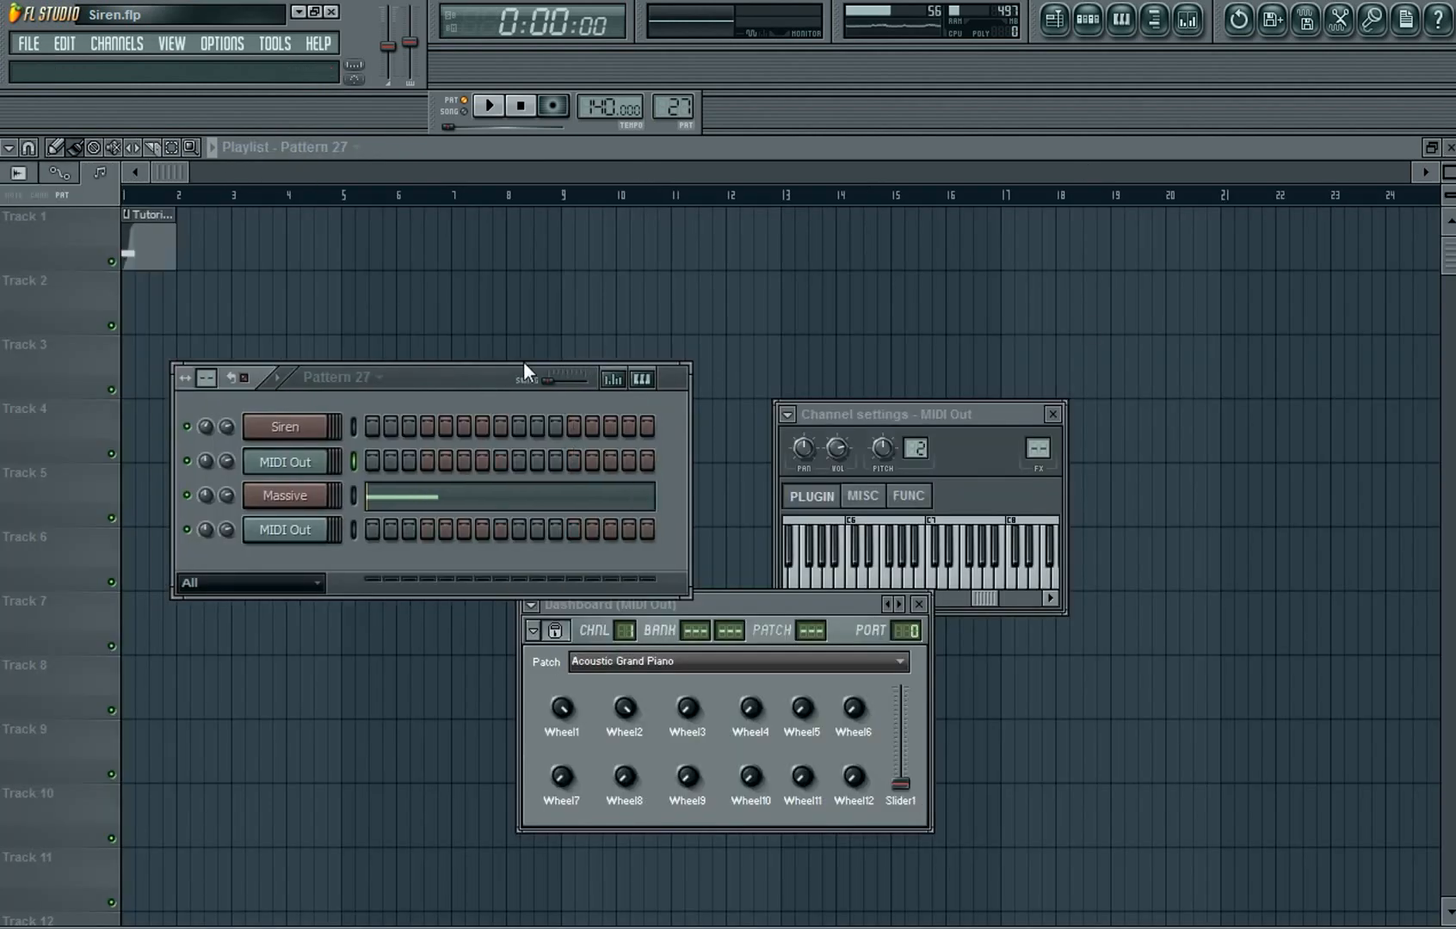
left_click_drag(523, 363, 565, 328)
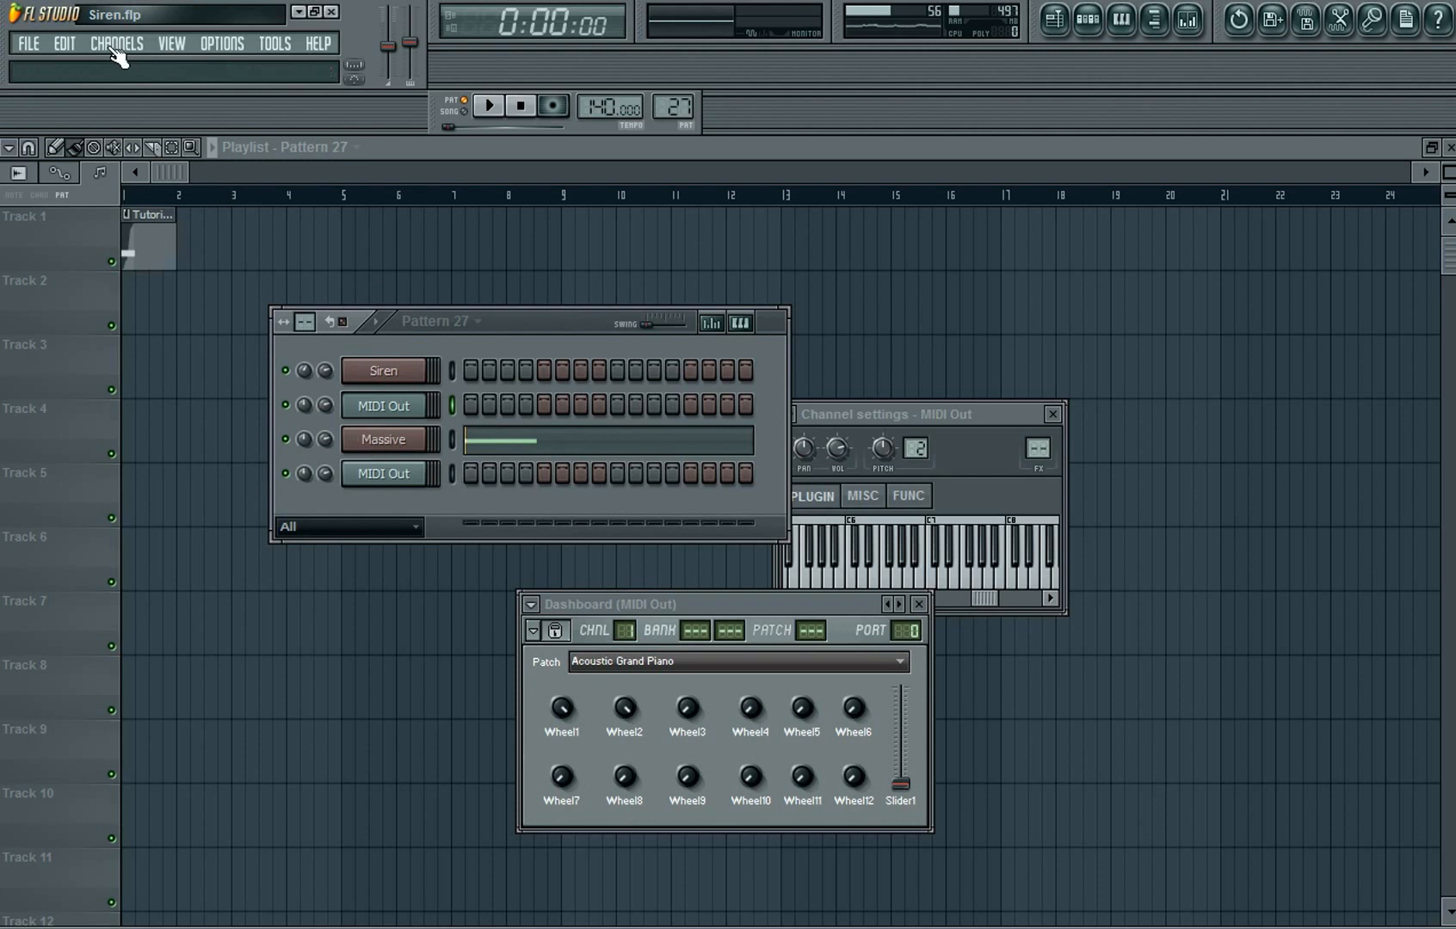
left_click_drag(527, 321, 551, 321)
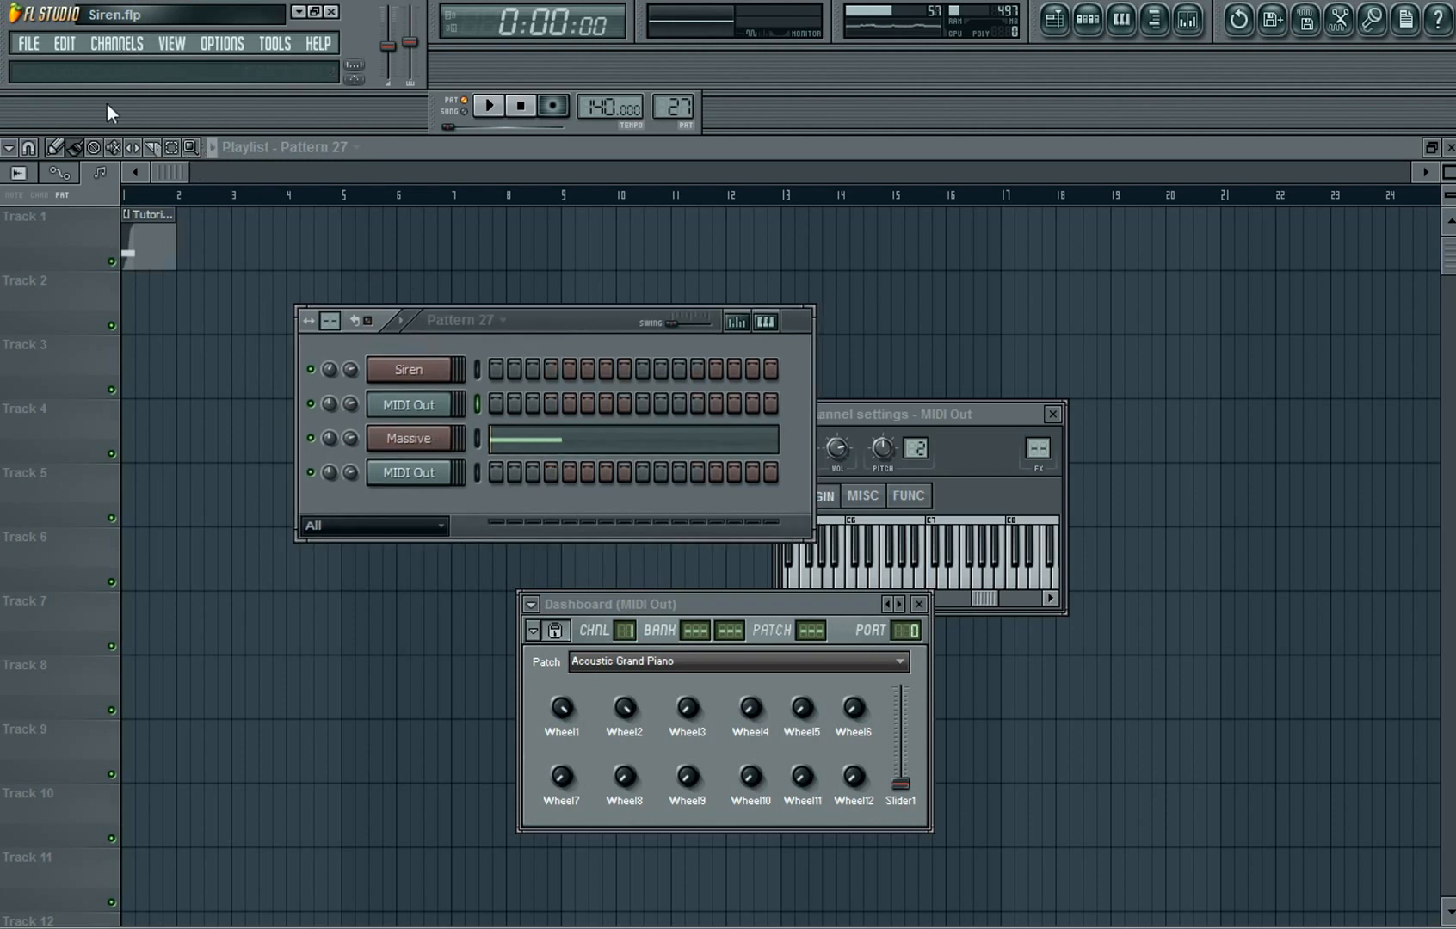
- Add a DUNE CM channel, move its window up, load Init Patch and audition two notes
left_click(116, 43)
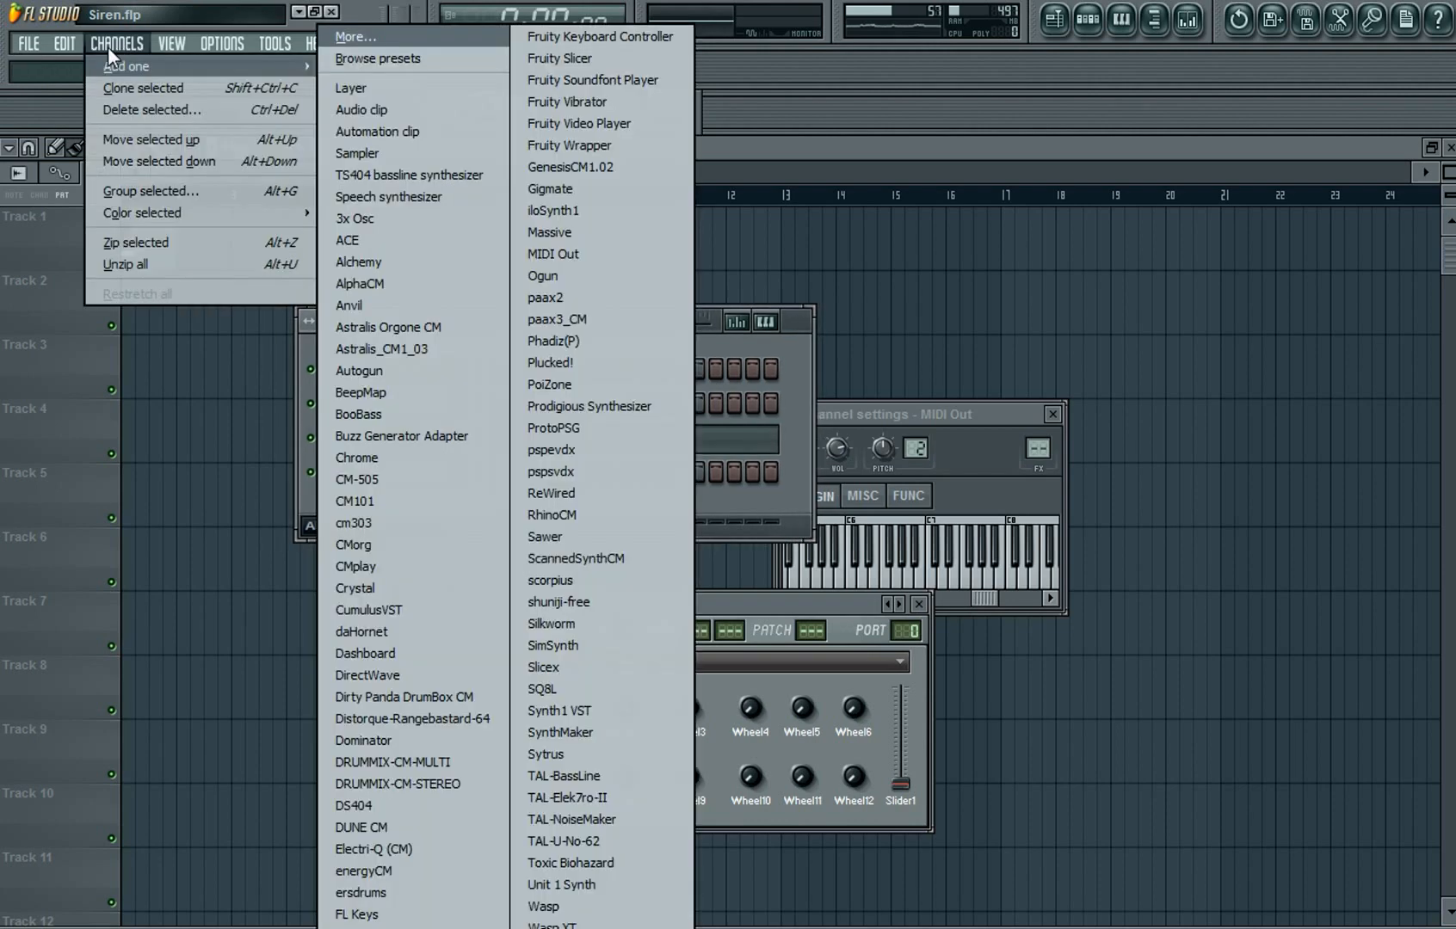
left_click(358, 826)
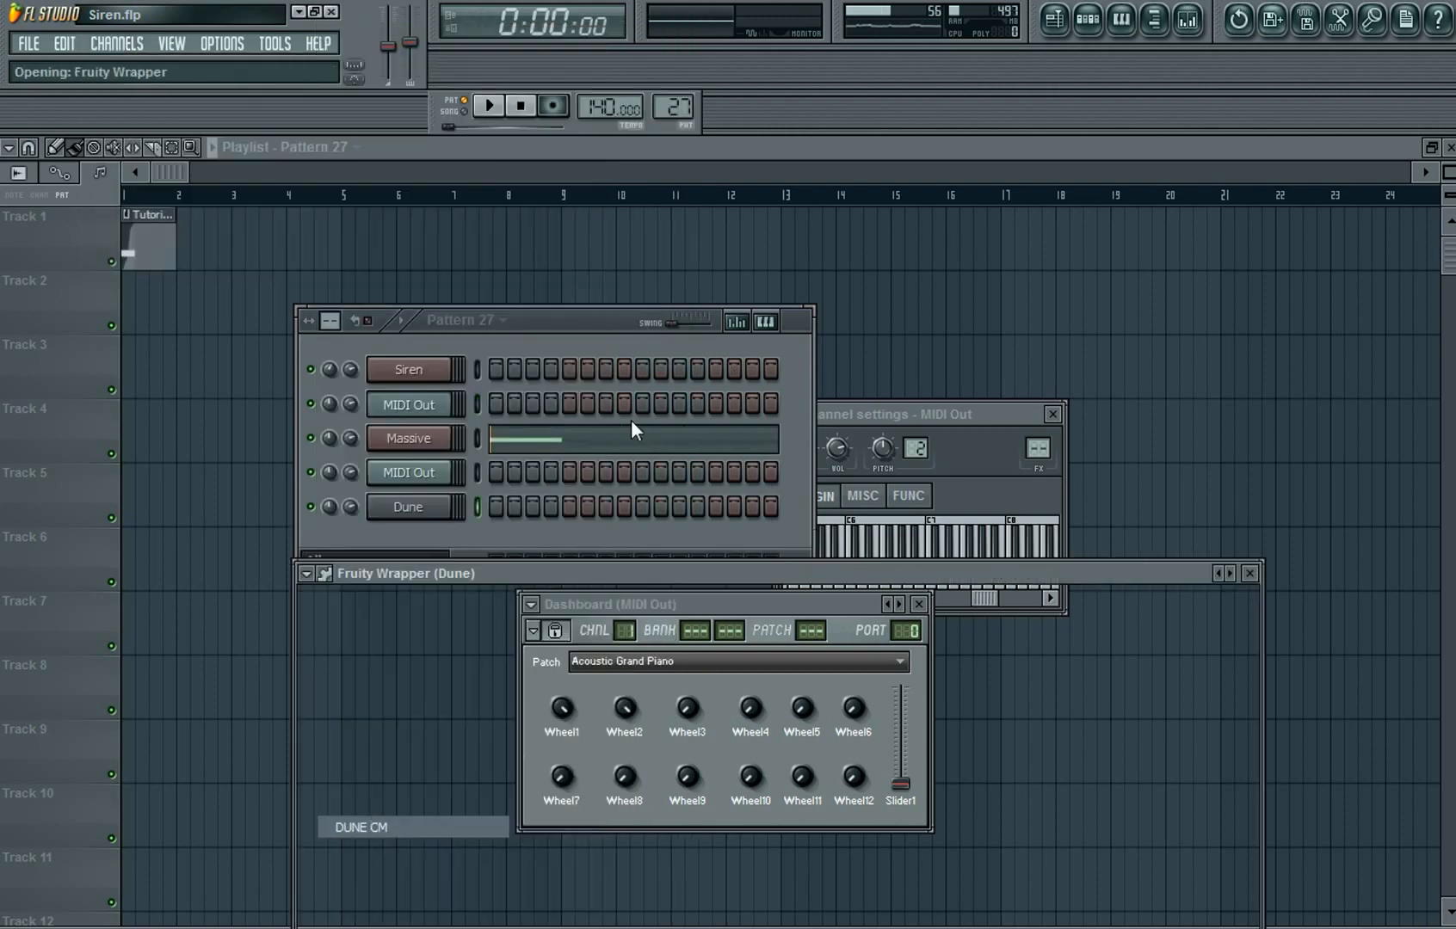
left_click_drag(539, 560, 569, 195)
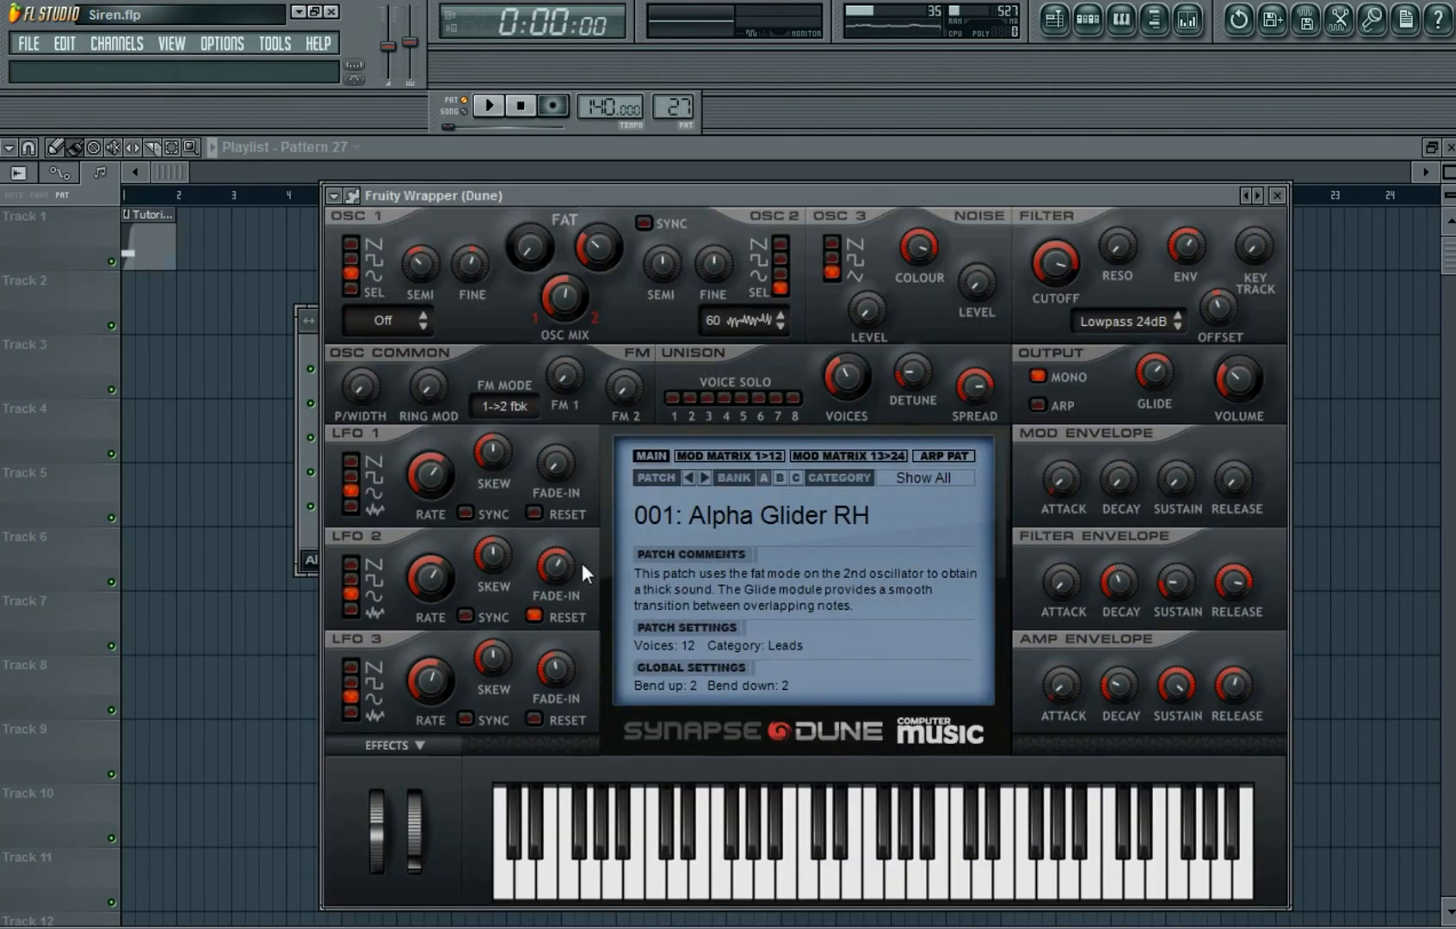
left_click(764, 479)
left_click(878, 869)
left_click(979, 865)
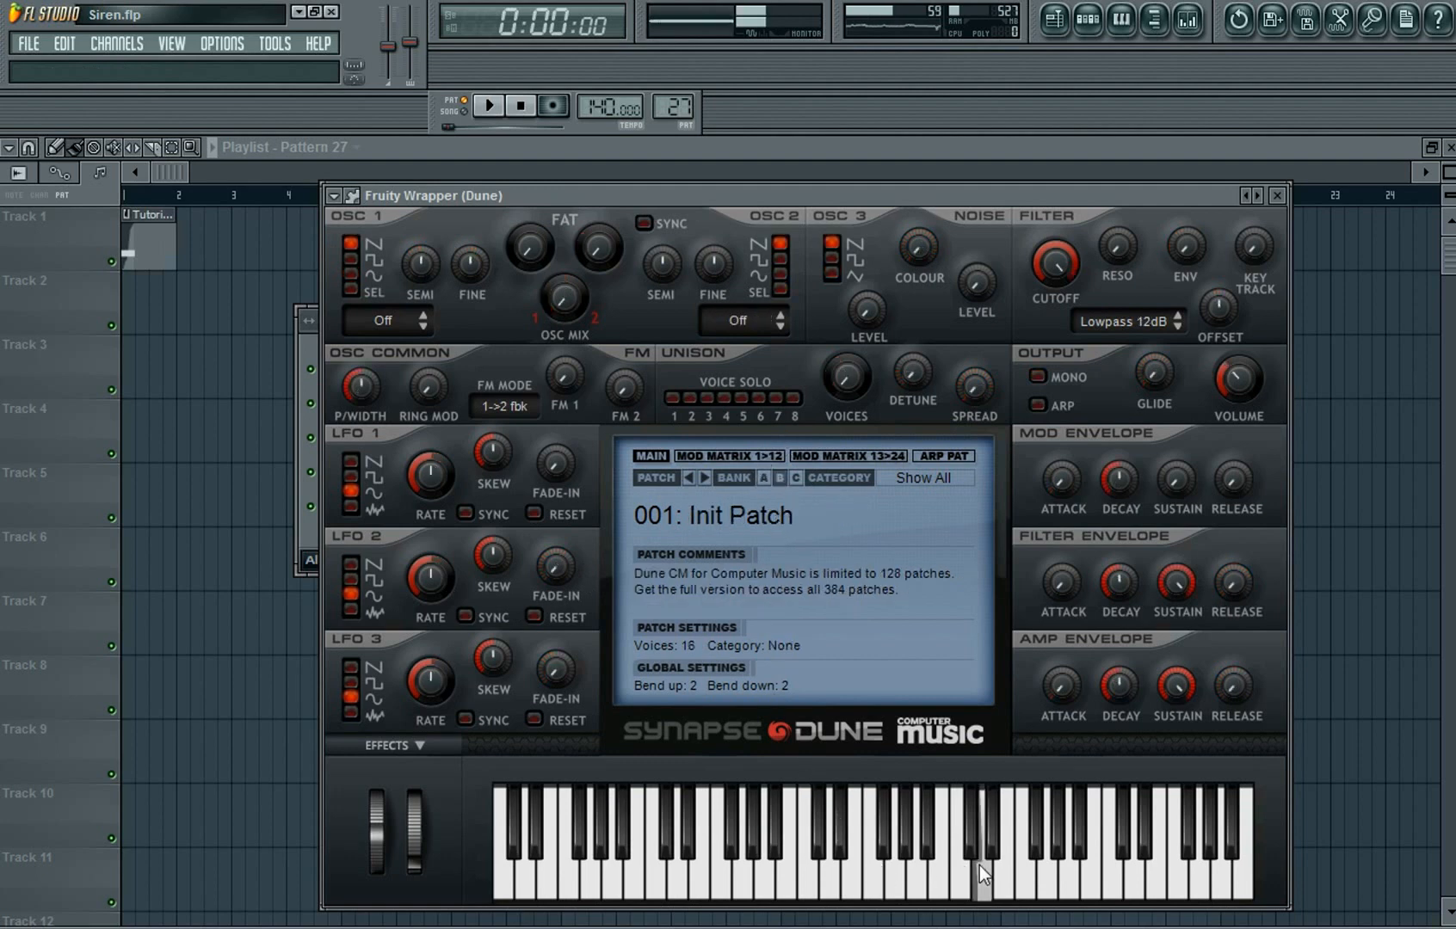
- Raise Dune's OSC 1 FAT amount, audition several notes and try the OSC 2 SEMI control
left_click_drag(517, 259, 526, 171)
left_click(932, 878)
left_click(1007, 874)
left_click(1028, 879)
left_click(1027, 874)
left_click(1027, 874)
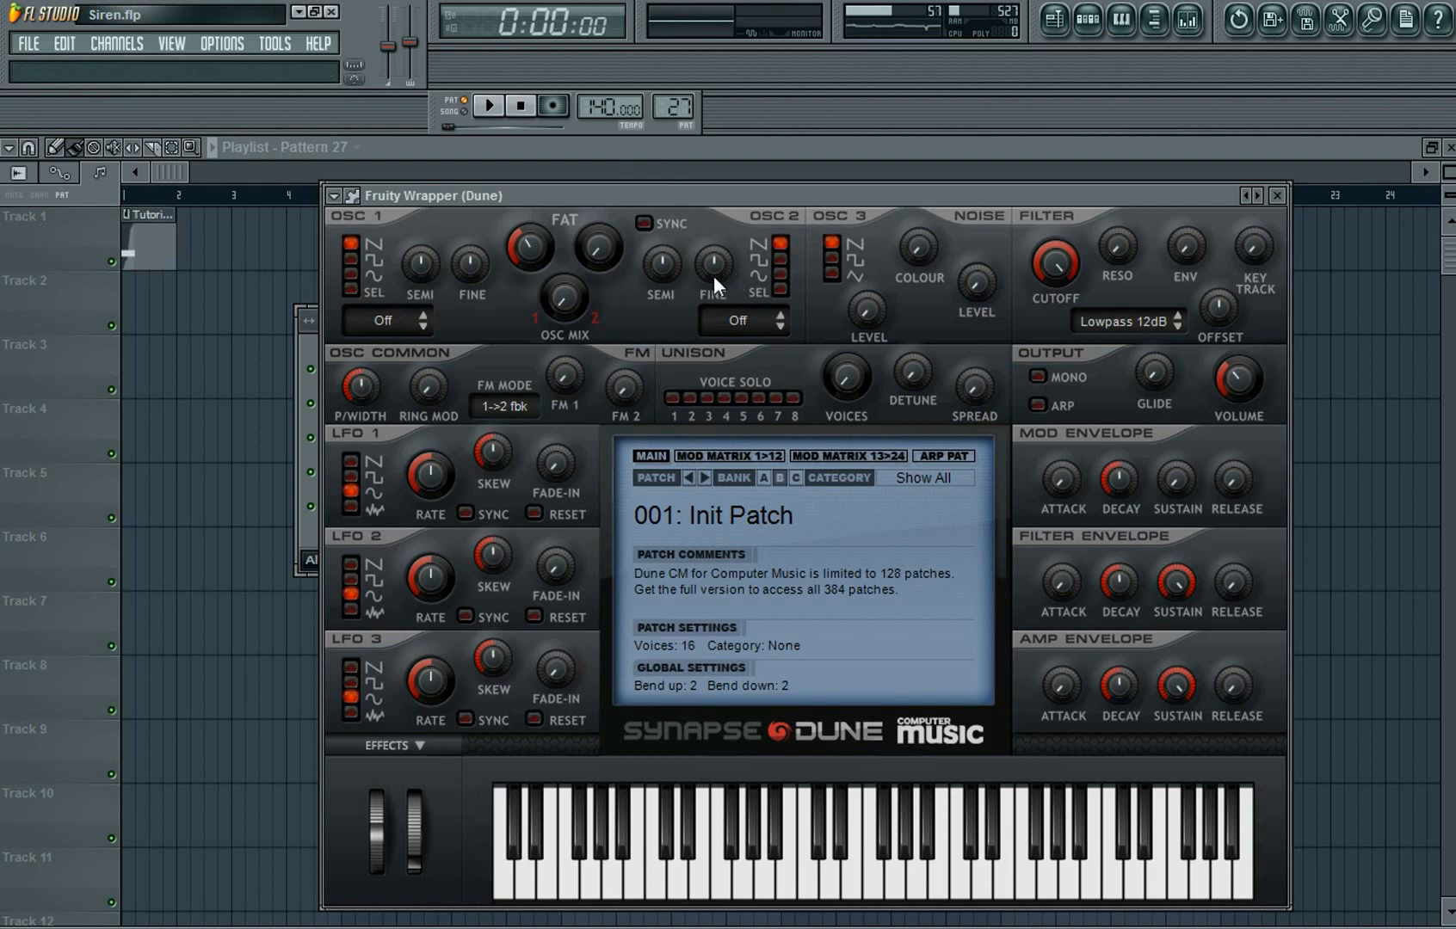
mouse_move(663, 269)
left_mouse_down()
mouse_move(663, 223)
mouse_move(657, 267)
left_mouse_up()
- Close Dune and delete its channel from the channel rack
left_click(1277, 195)
right_click(402, 505)
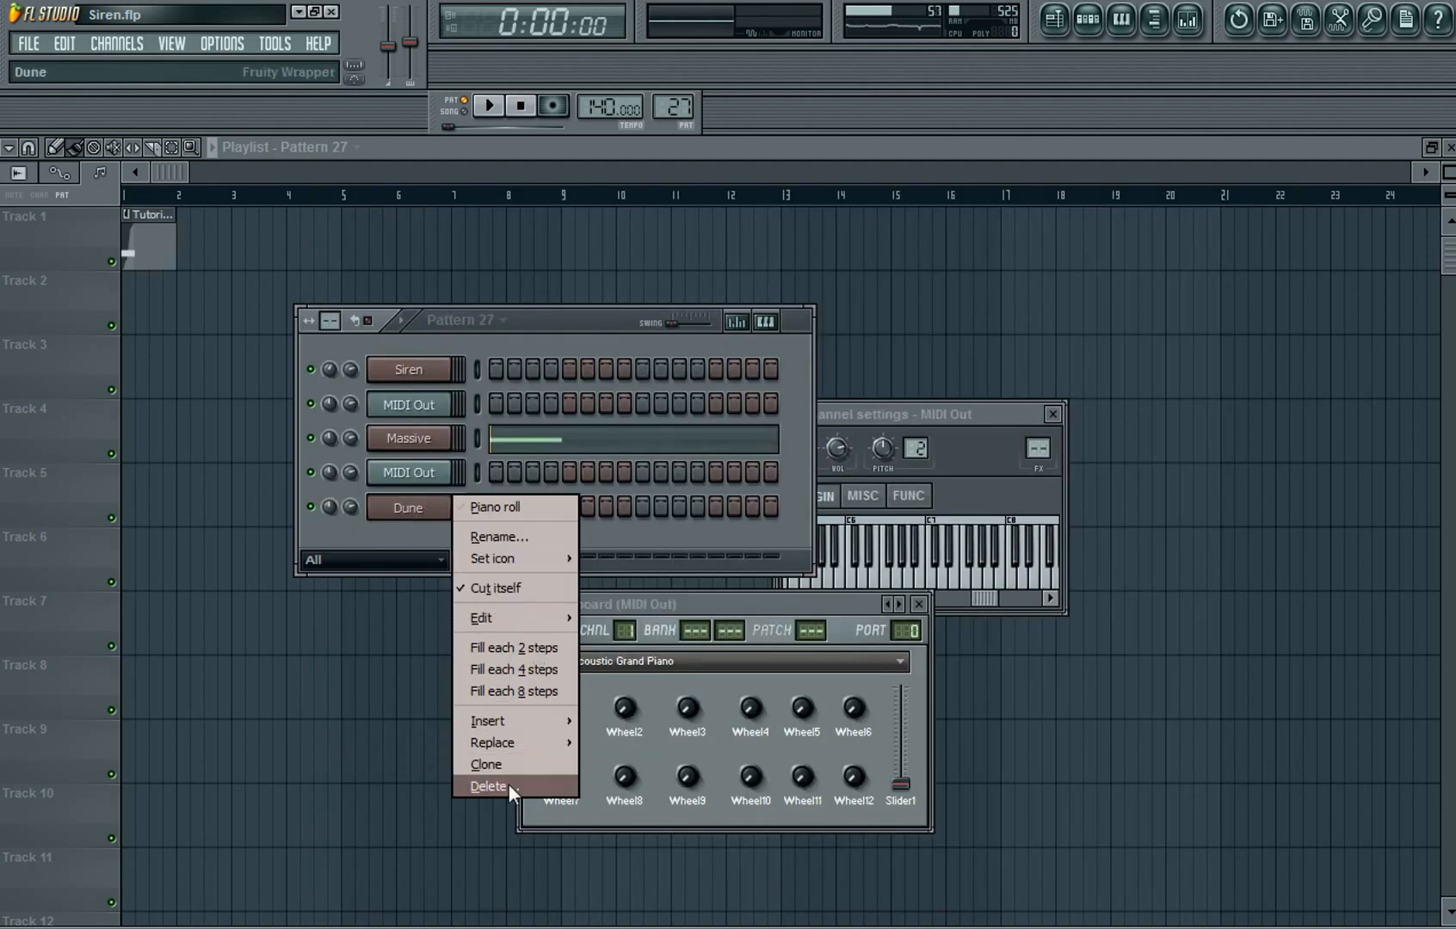
left_click(509, 783)
left_click(826, 656)
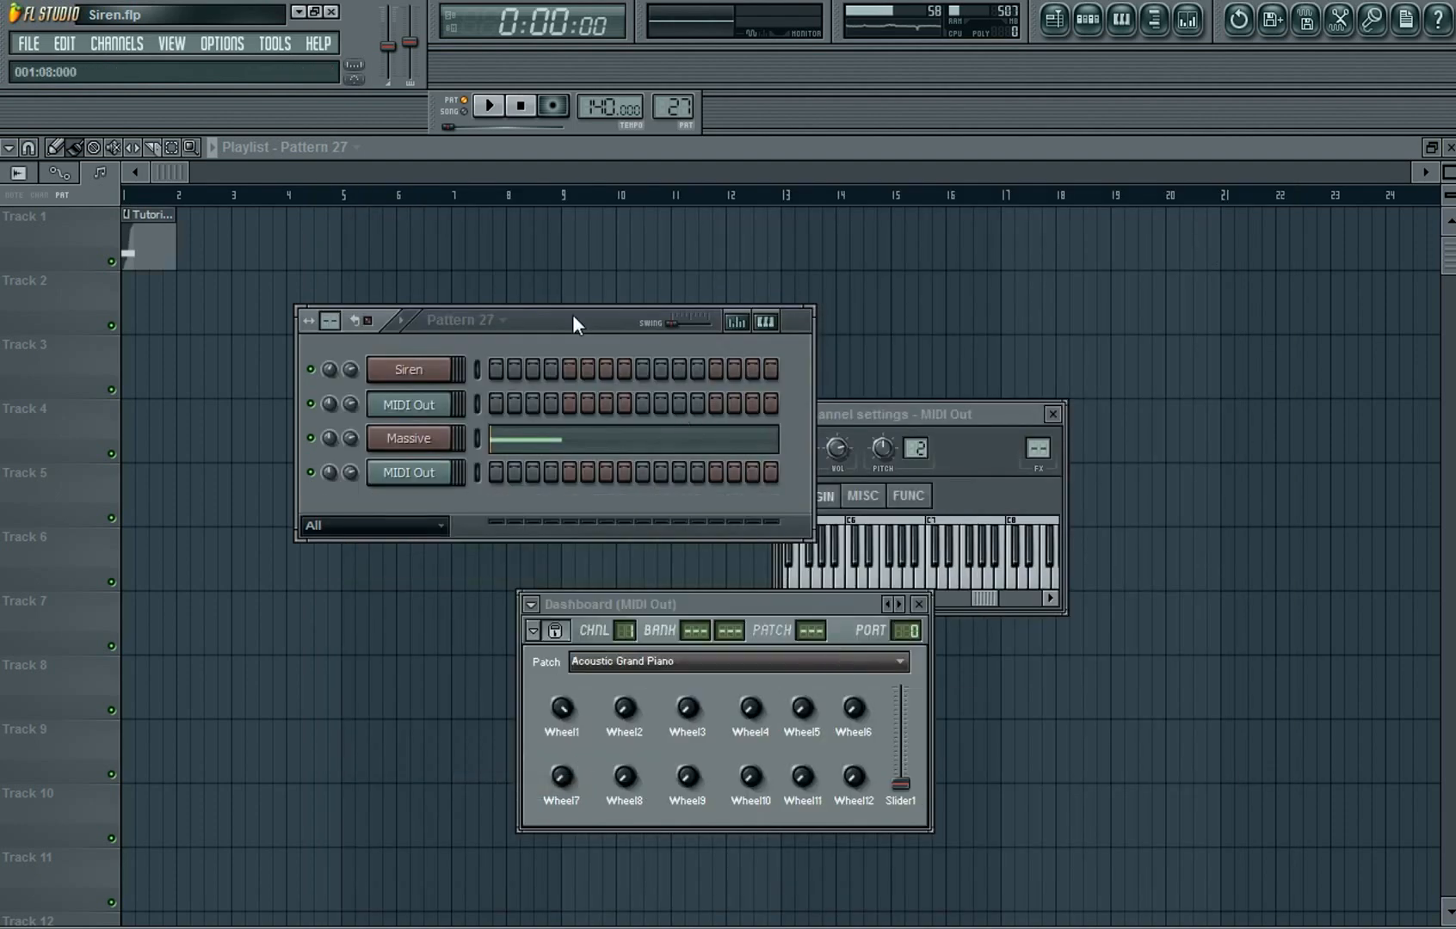
- Shift the channel rack up slightly, open Massive, bring its whole window into view and show the OSC page
left_click_drag(573, 315, 564, 294)
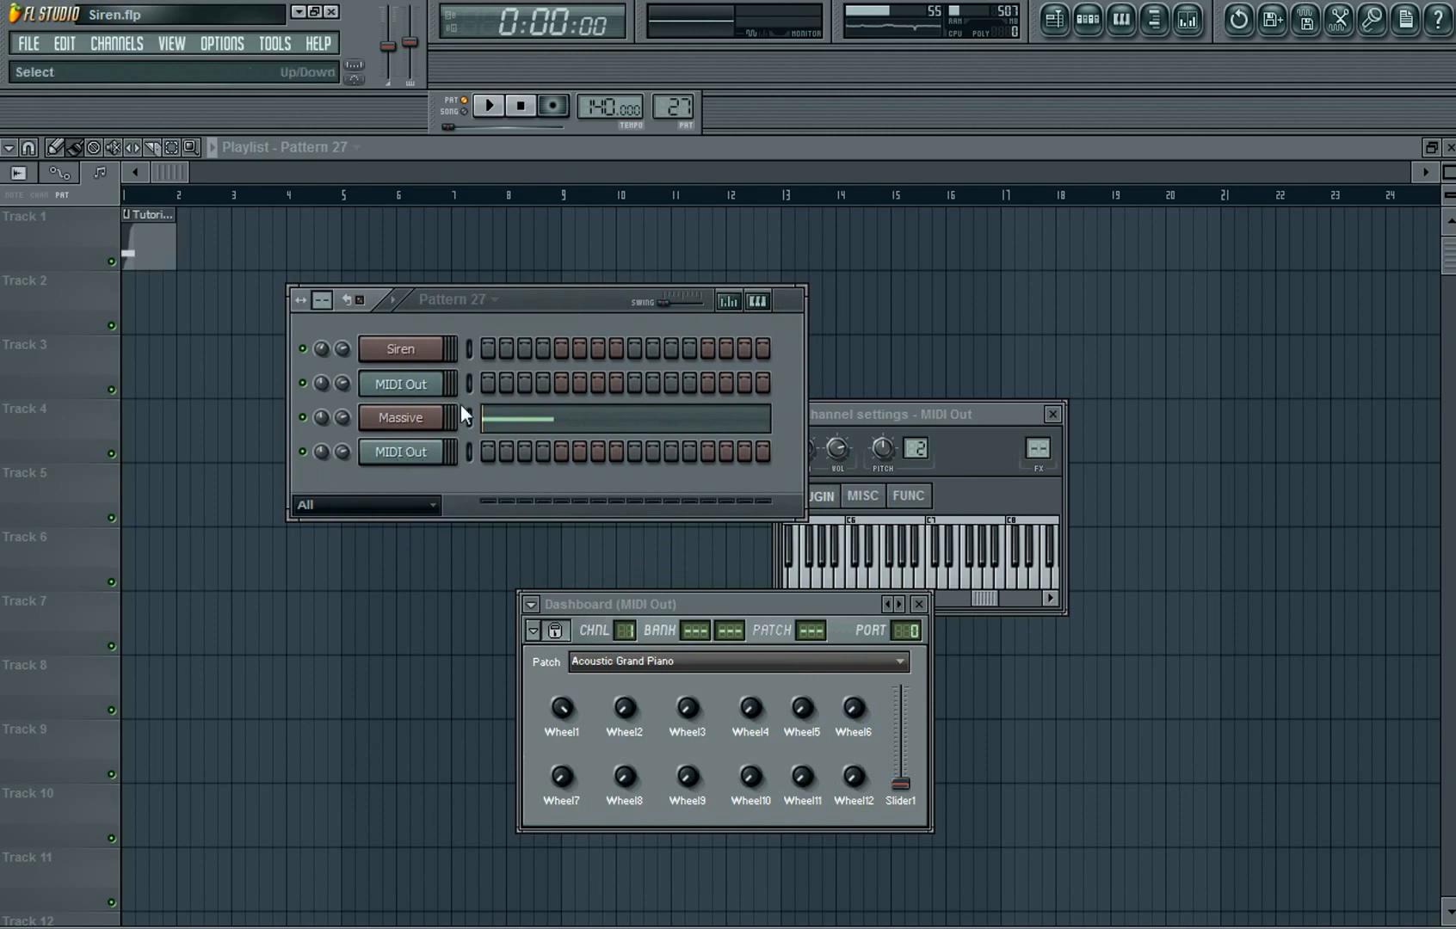
left_click(424, 420)
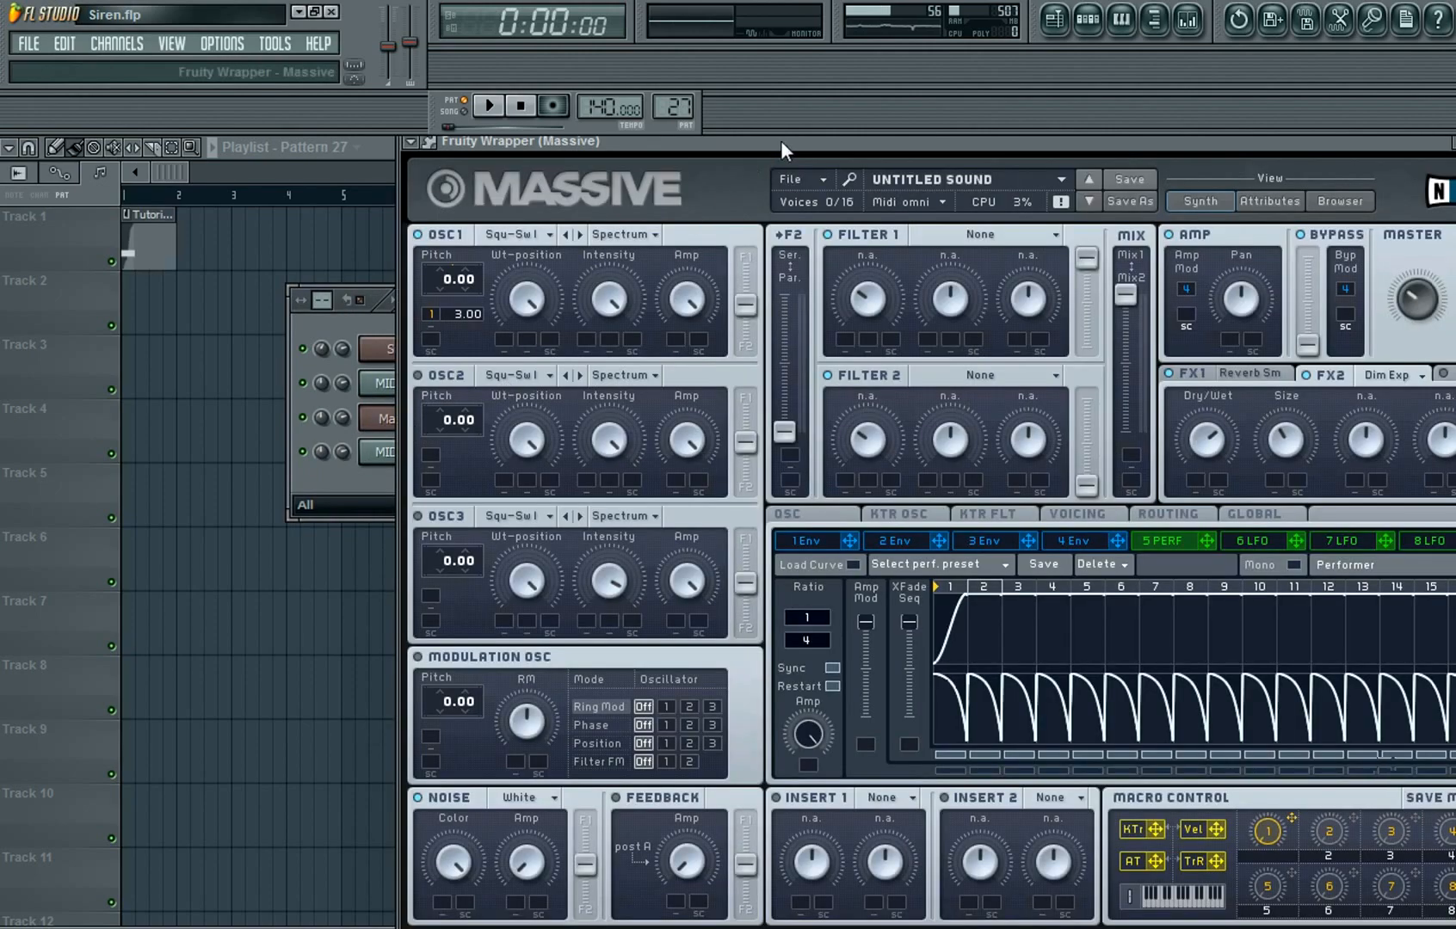
left_click_drag(781, 140, 531, 133)
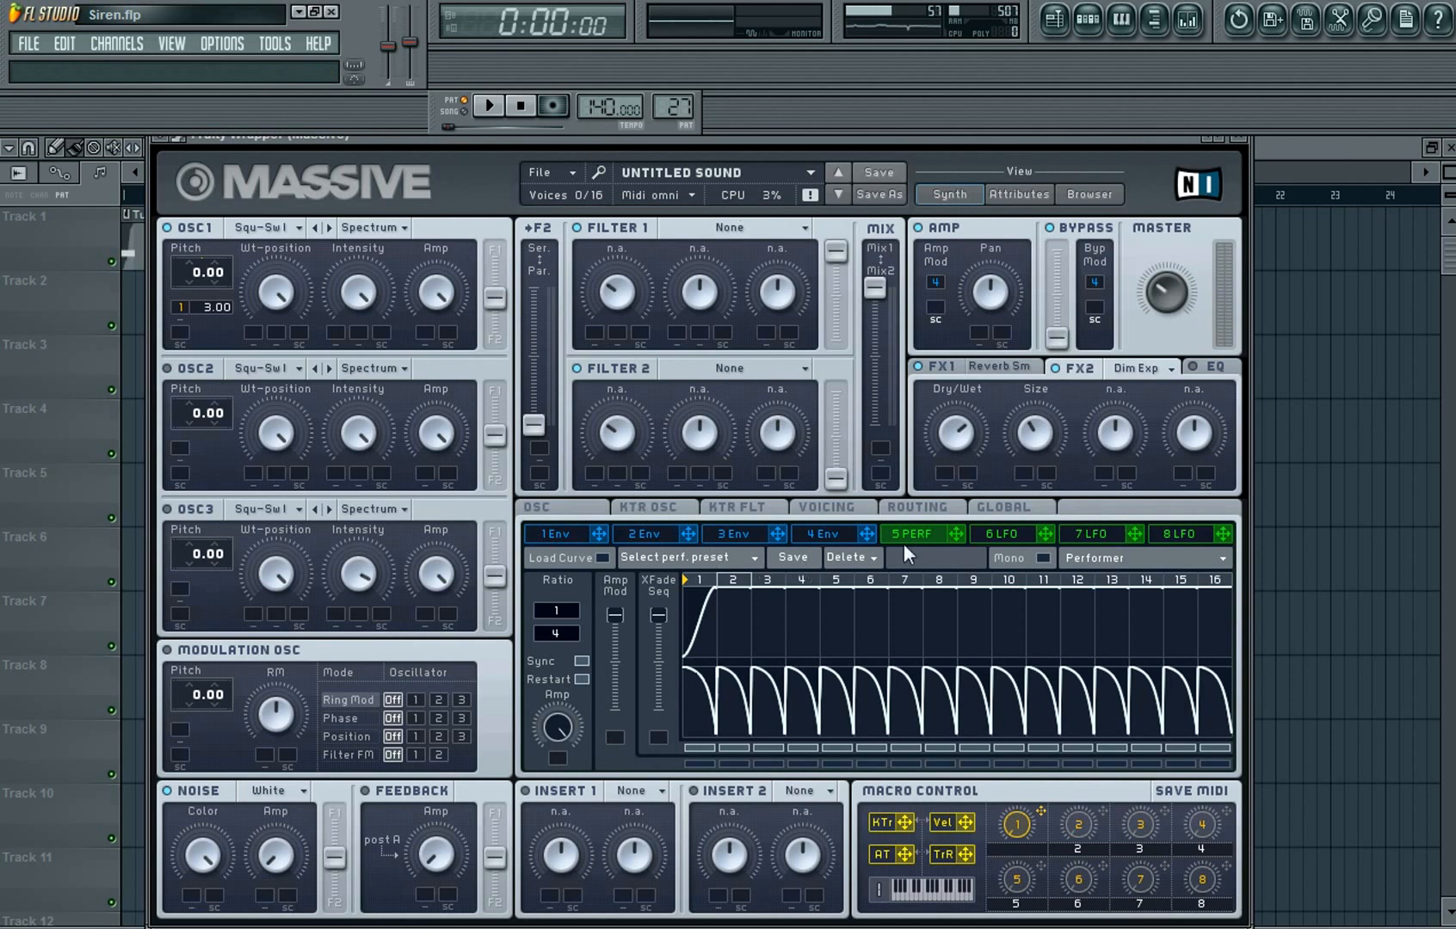
left_click(845, 511)
left_click(607, 505)
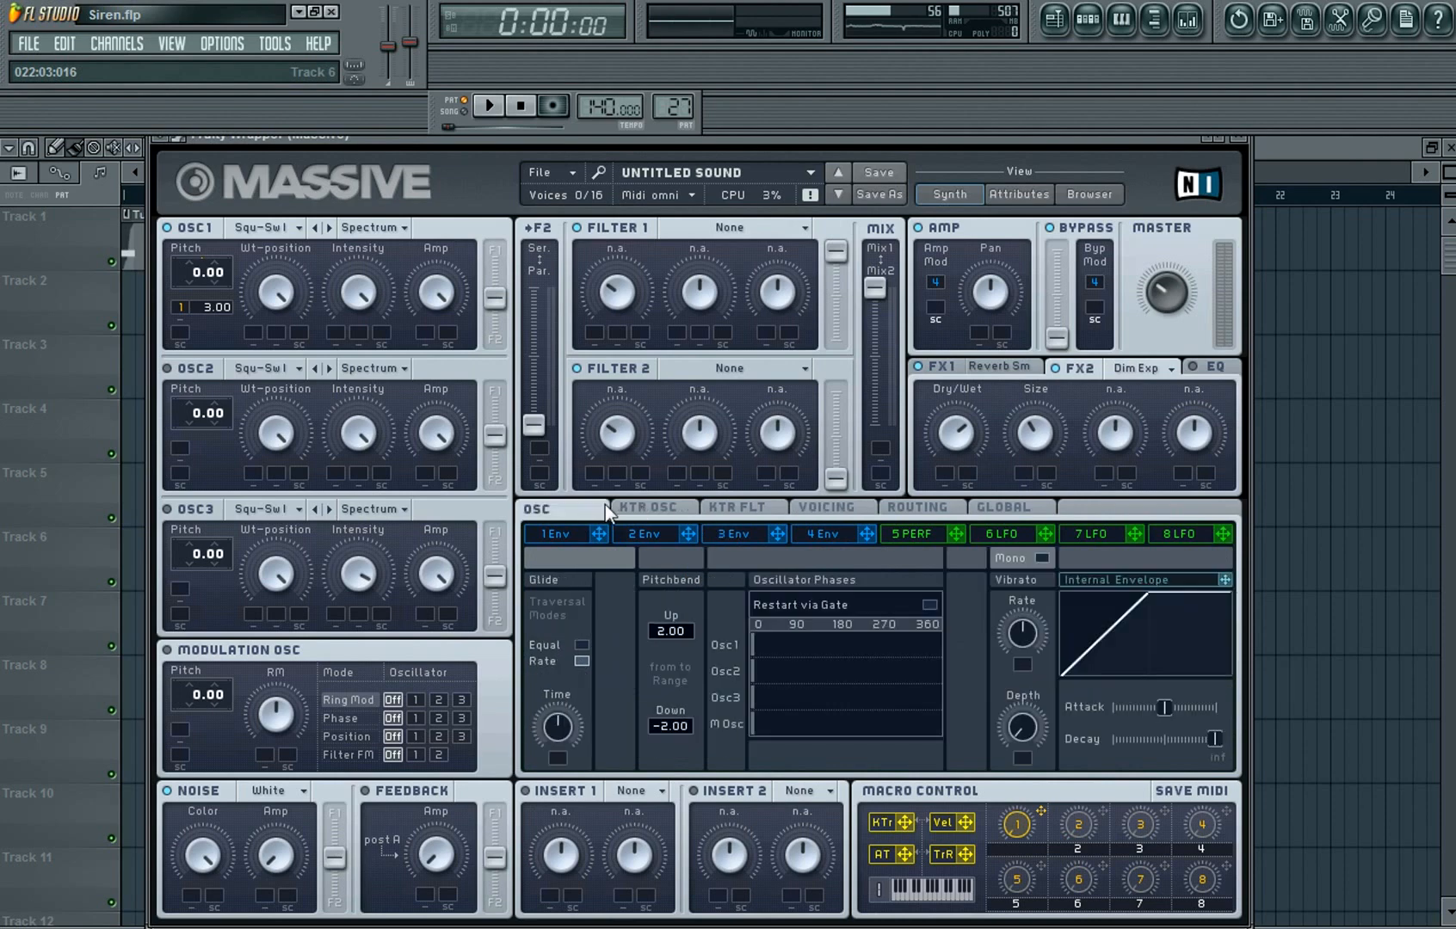
- Raise Massive's vibrato rate slightly and adjust the vibrato depth, checking the Voicing page in between
left_click_drag(1025, 641, 1022, 632)
left_click_drag(1021, 721, 1019, 709)
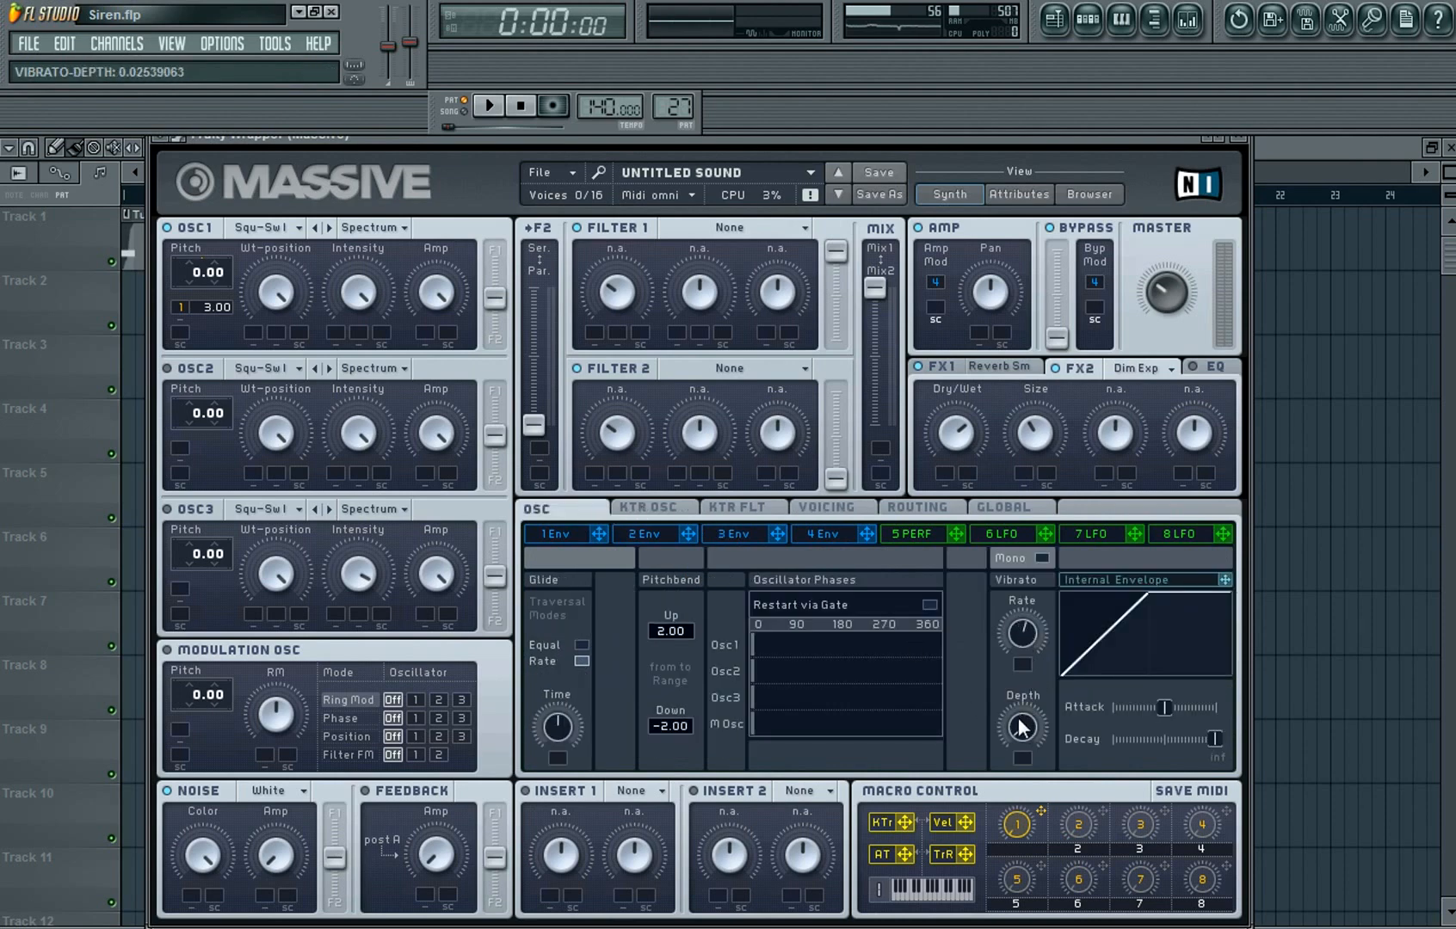
left_click(851, 508)
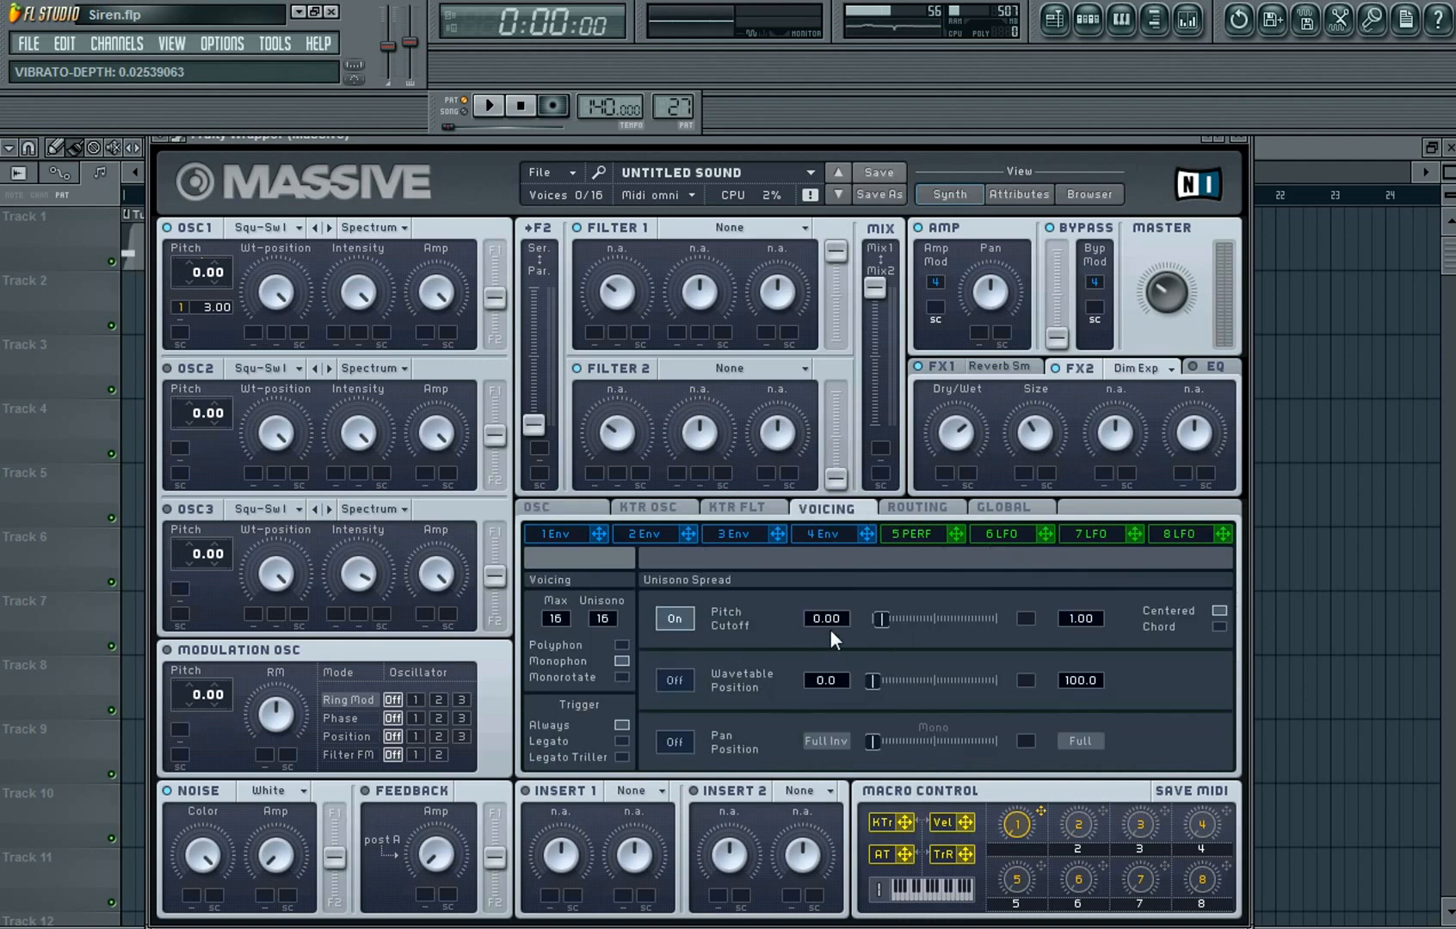
left_click(579, 507)
left_click_drag(1024, 725, 1024, 697)
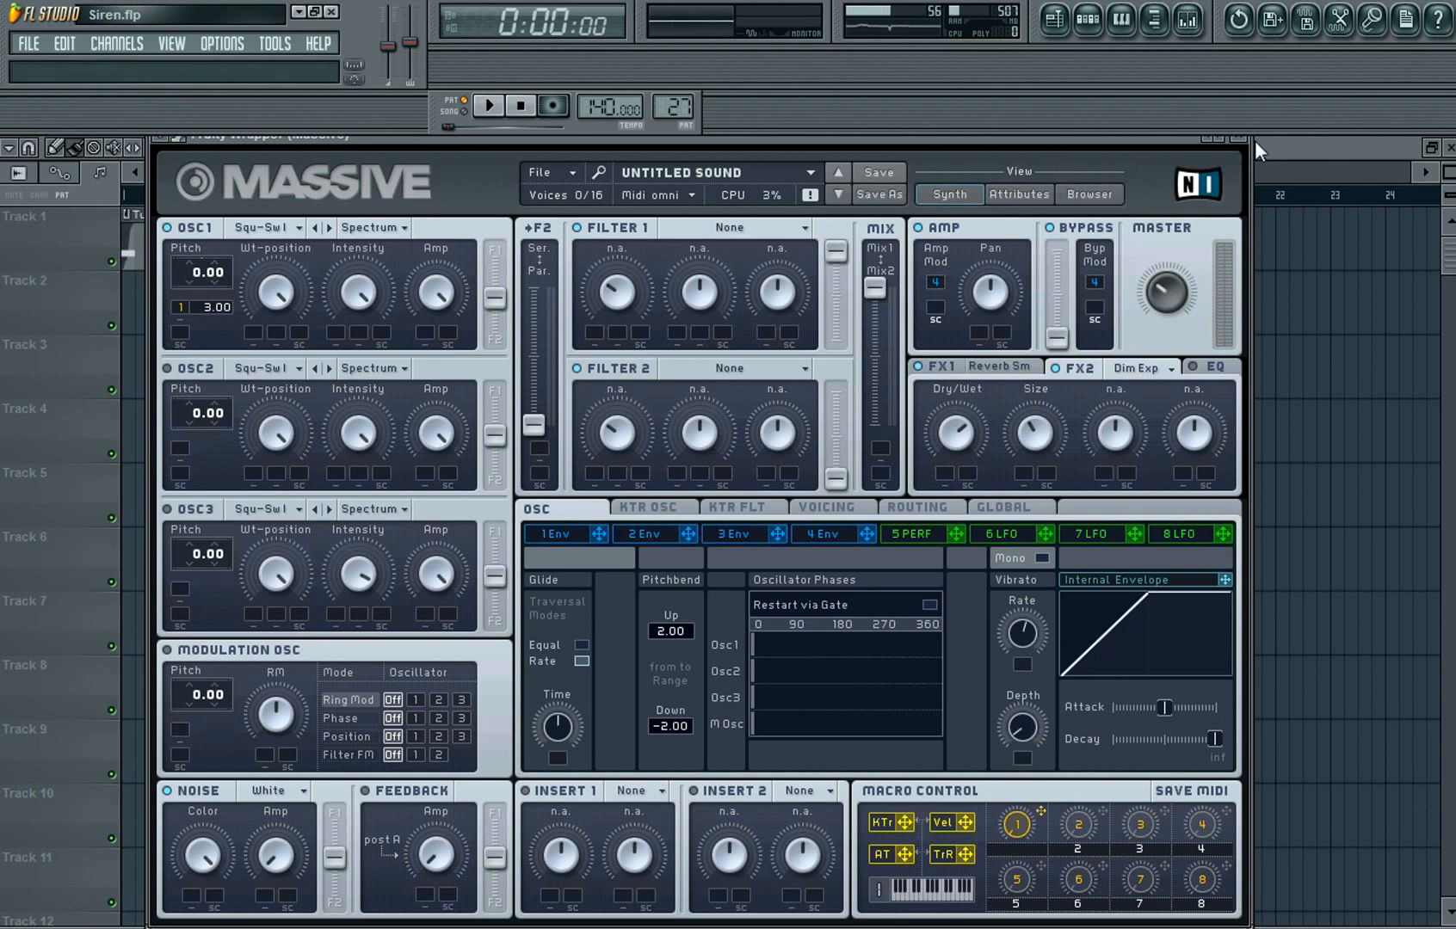
- Close Massive, audition the pattern briefly, stop playback and reopen Massive
left_click(1238, 137)
left_click(488, 105)
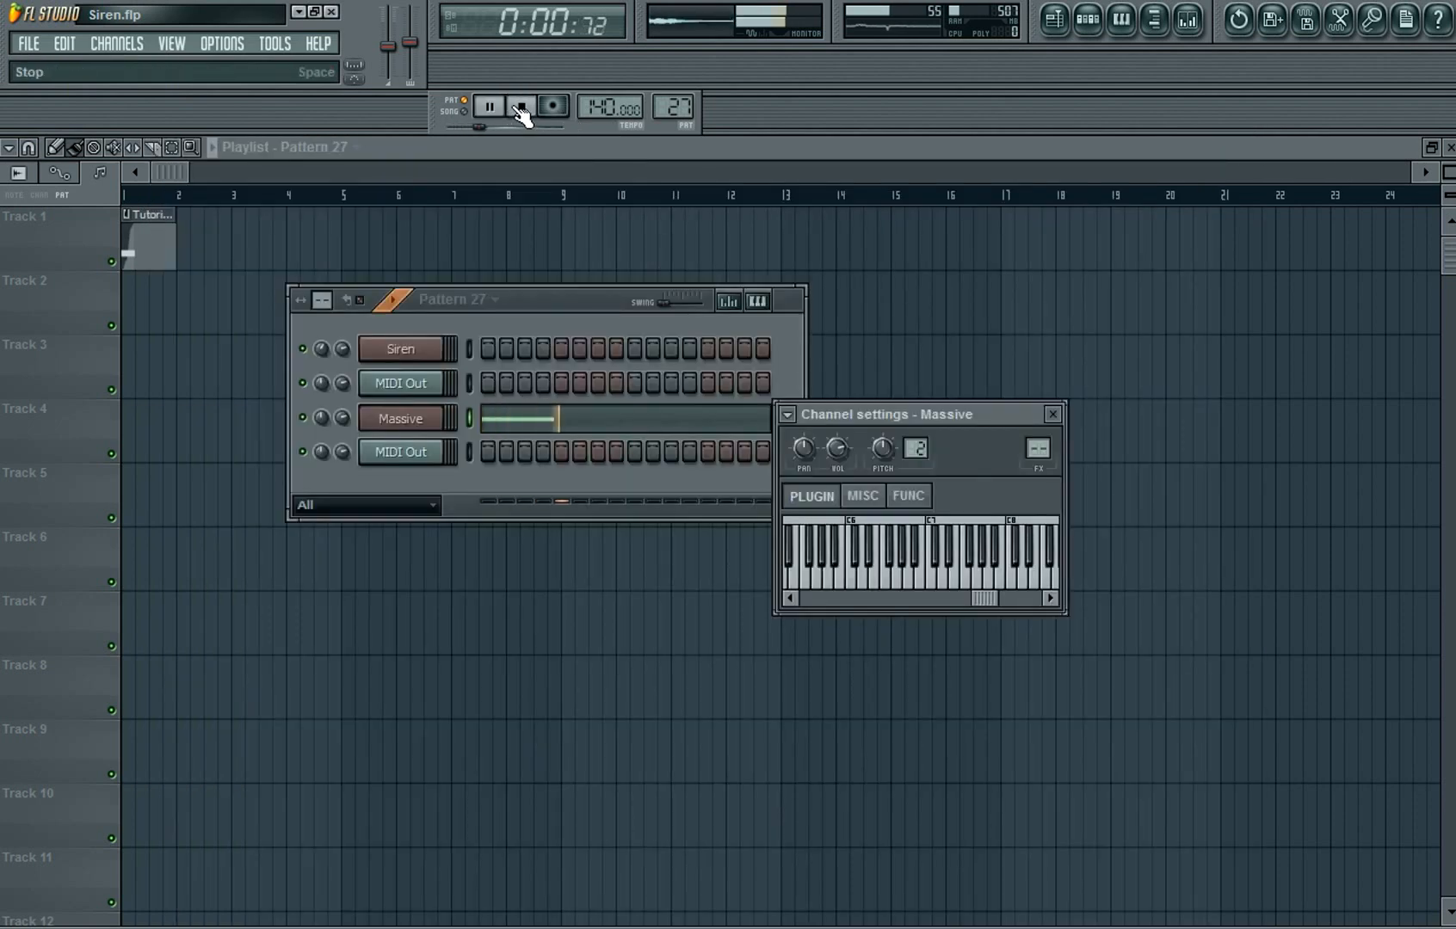
left_click(524, 107)
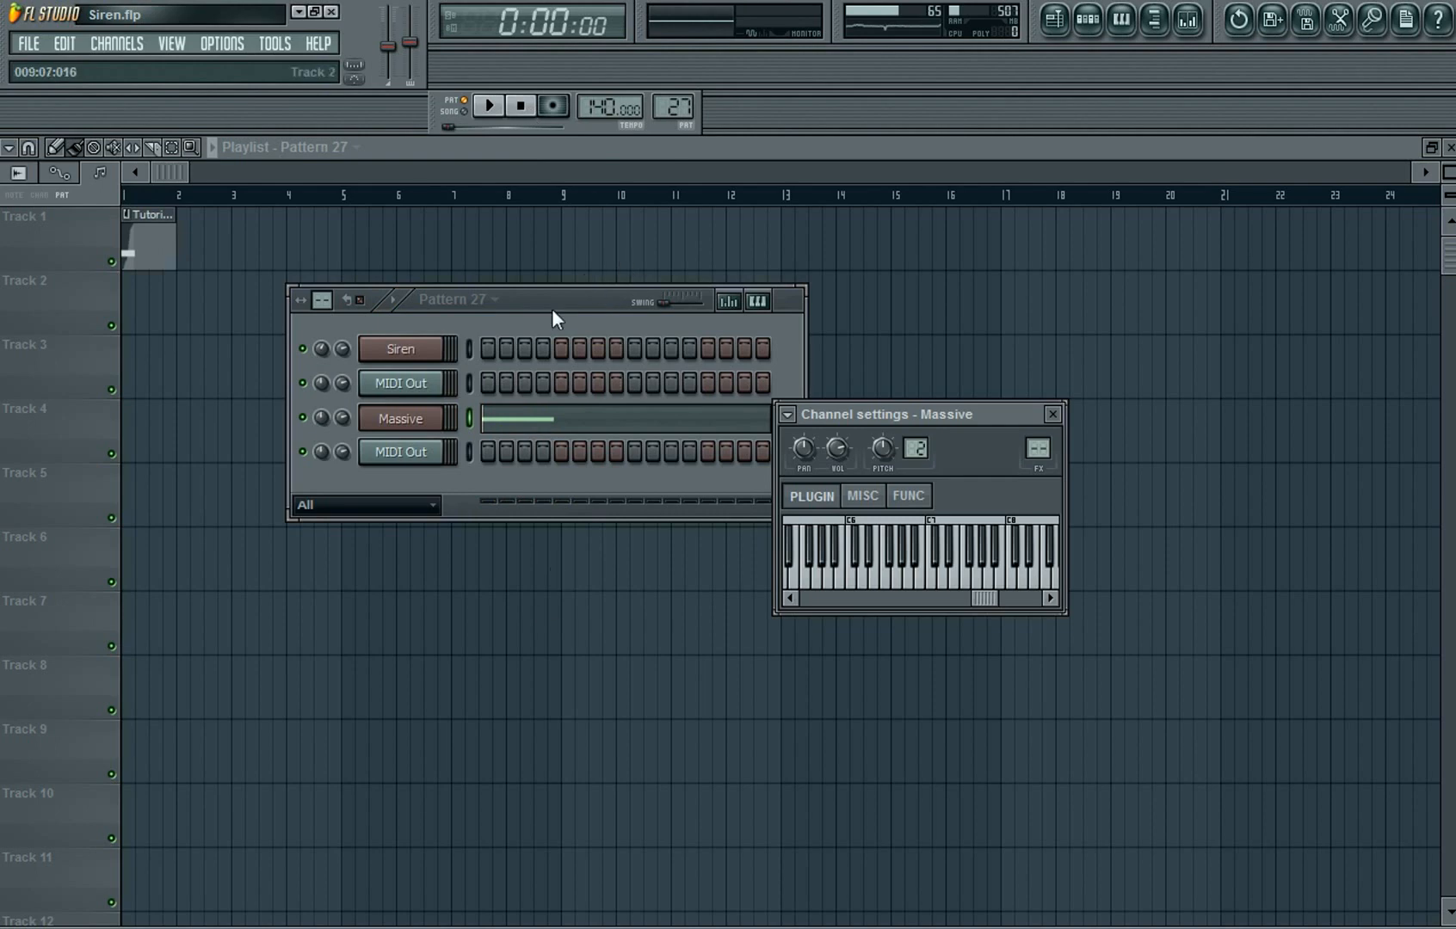
left_click(413, 418)
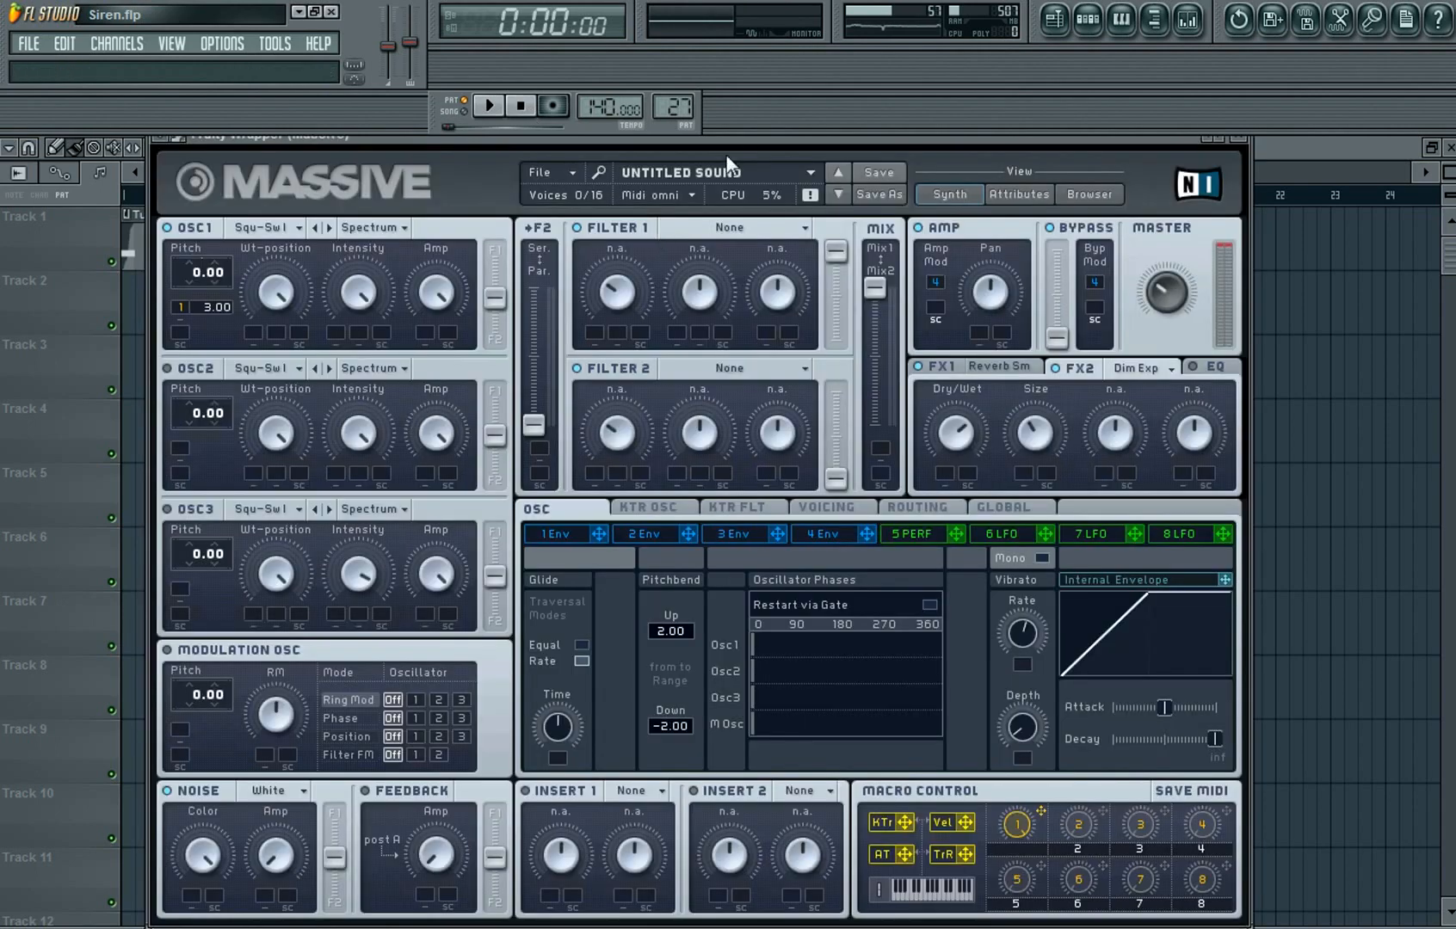